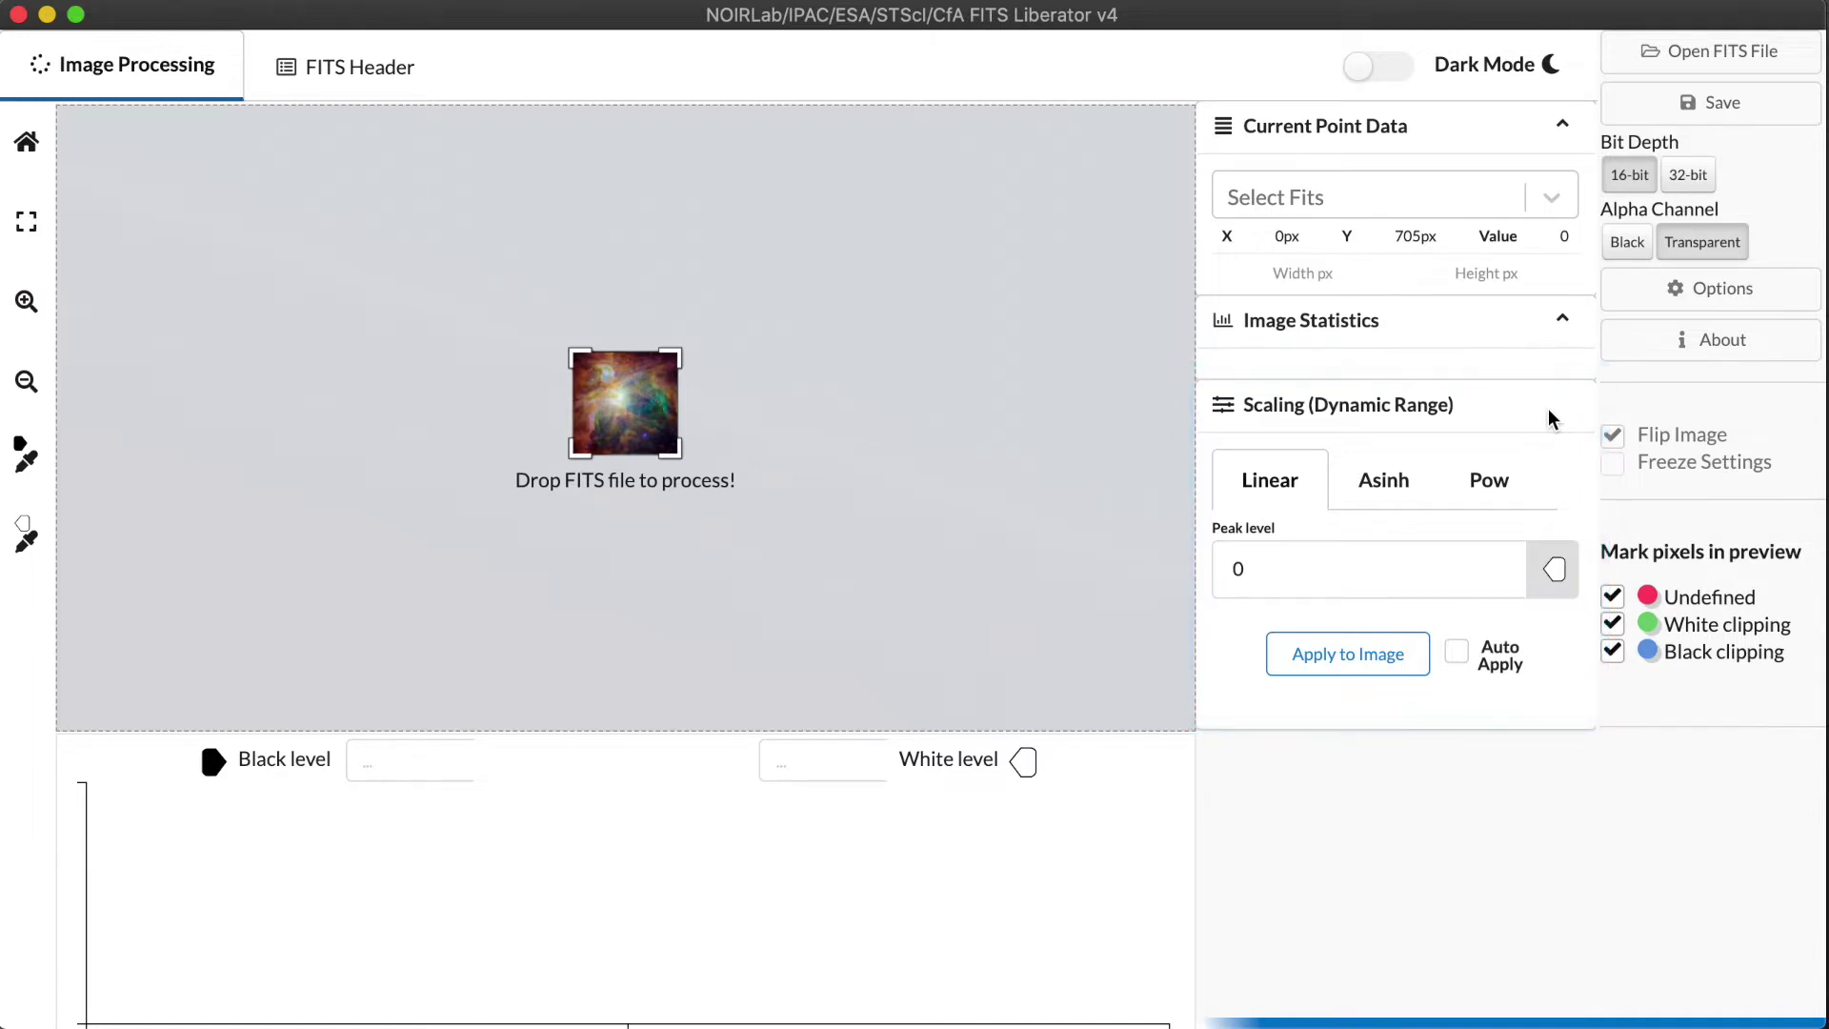
# Load M51_spitzer_irac1.fits from the FITS Work folder into FITS Liberator
pyautogui.press('super+Tab')
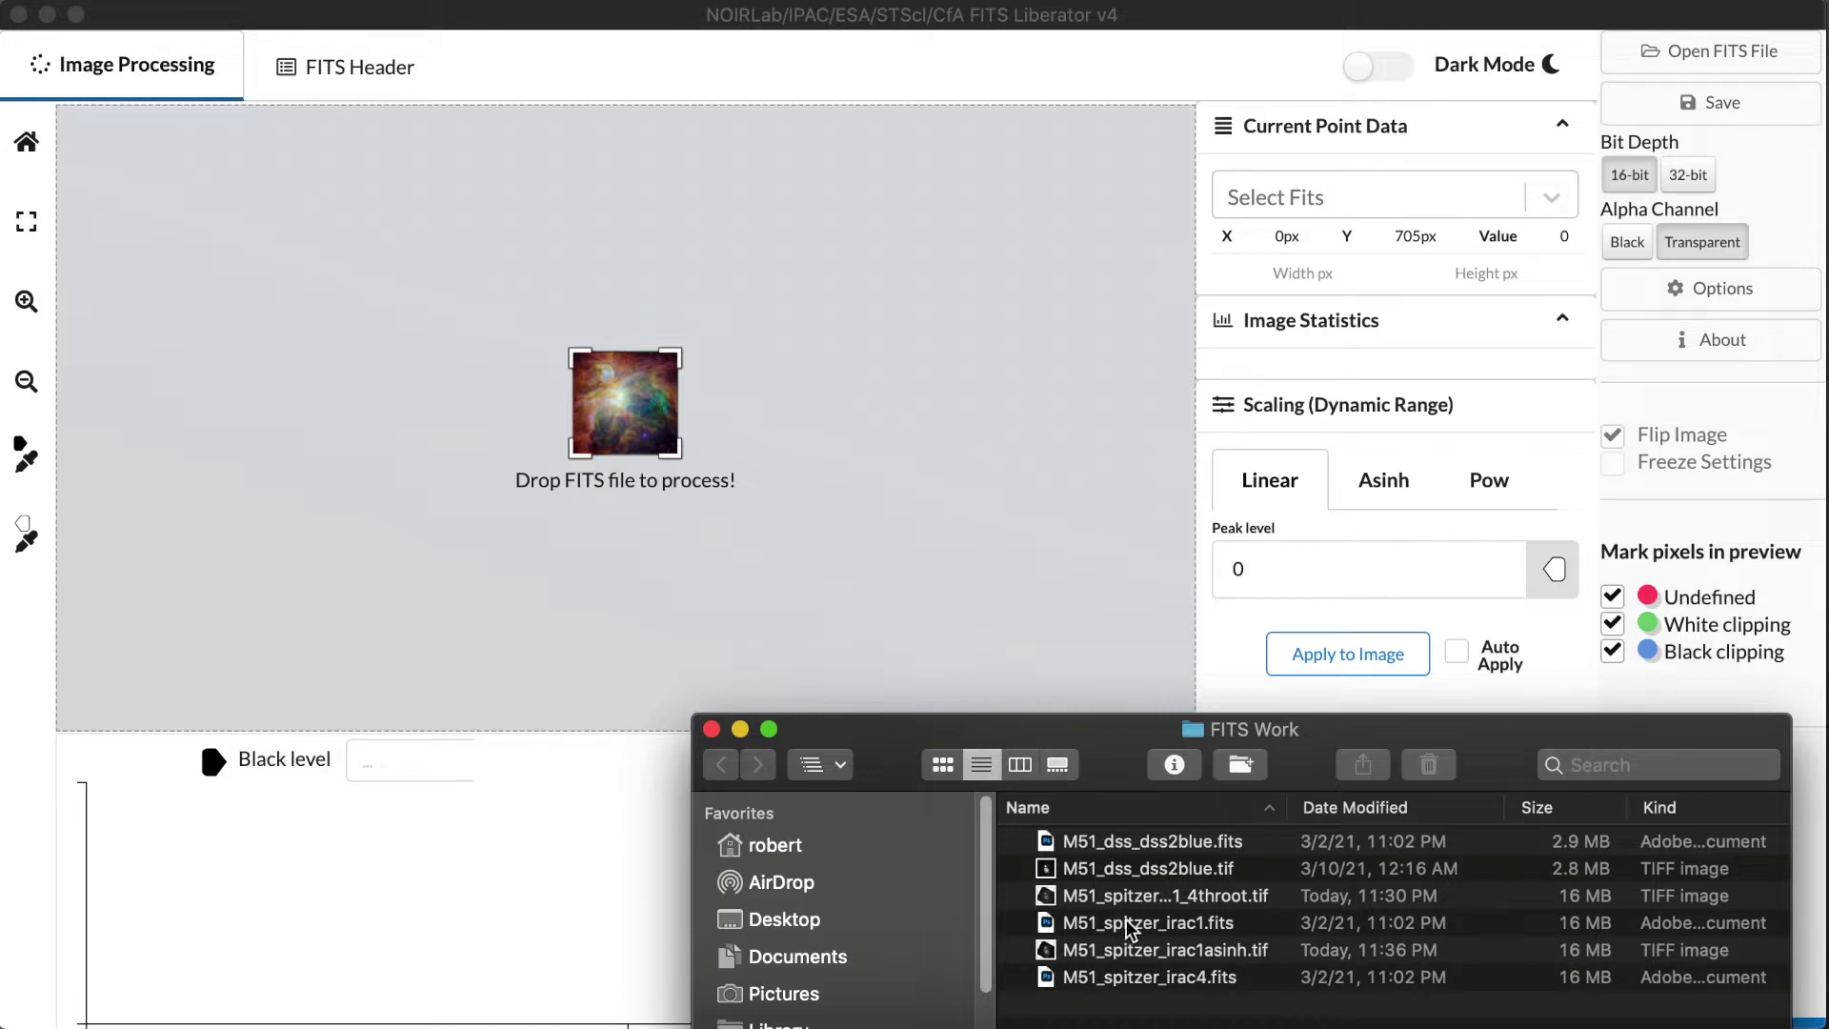
pyautogui.moveTo(1127, 922); pyautogui.dragTo(632, 408)
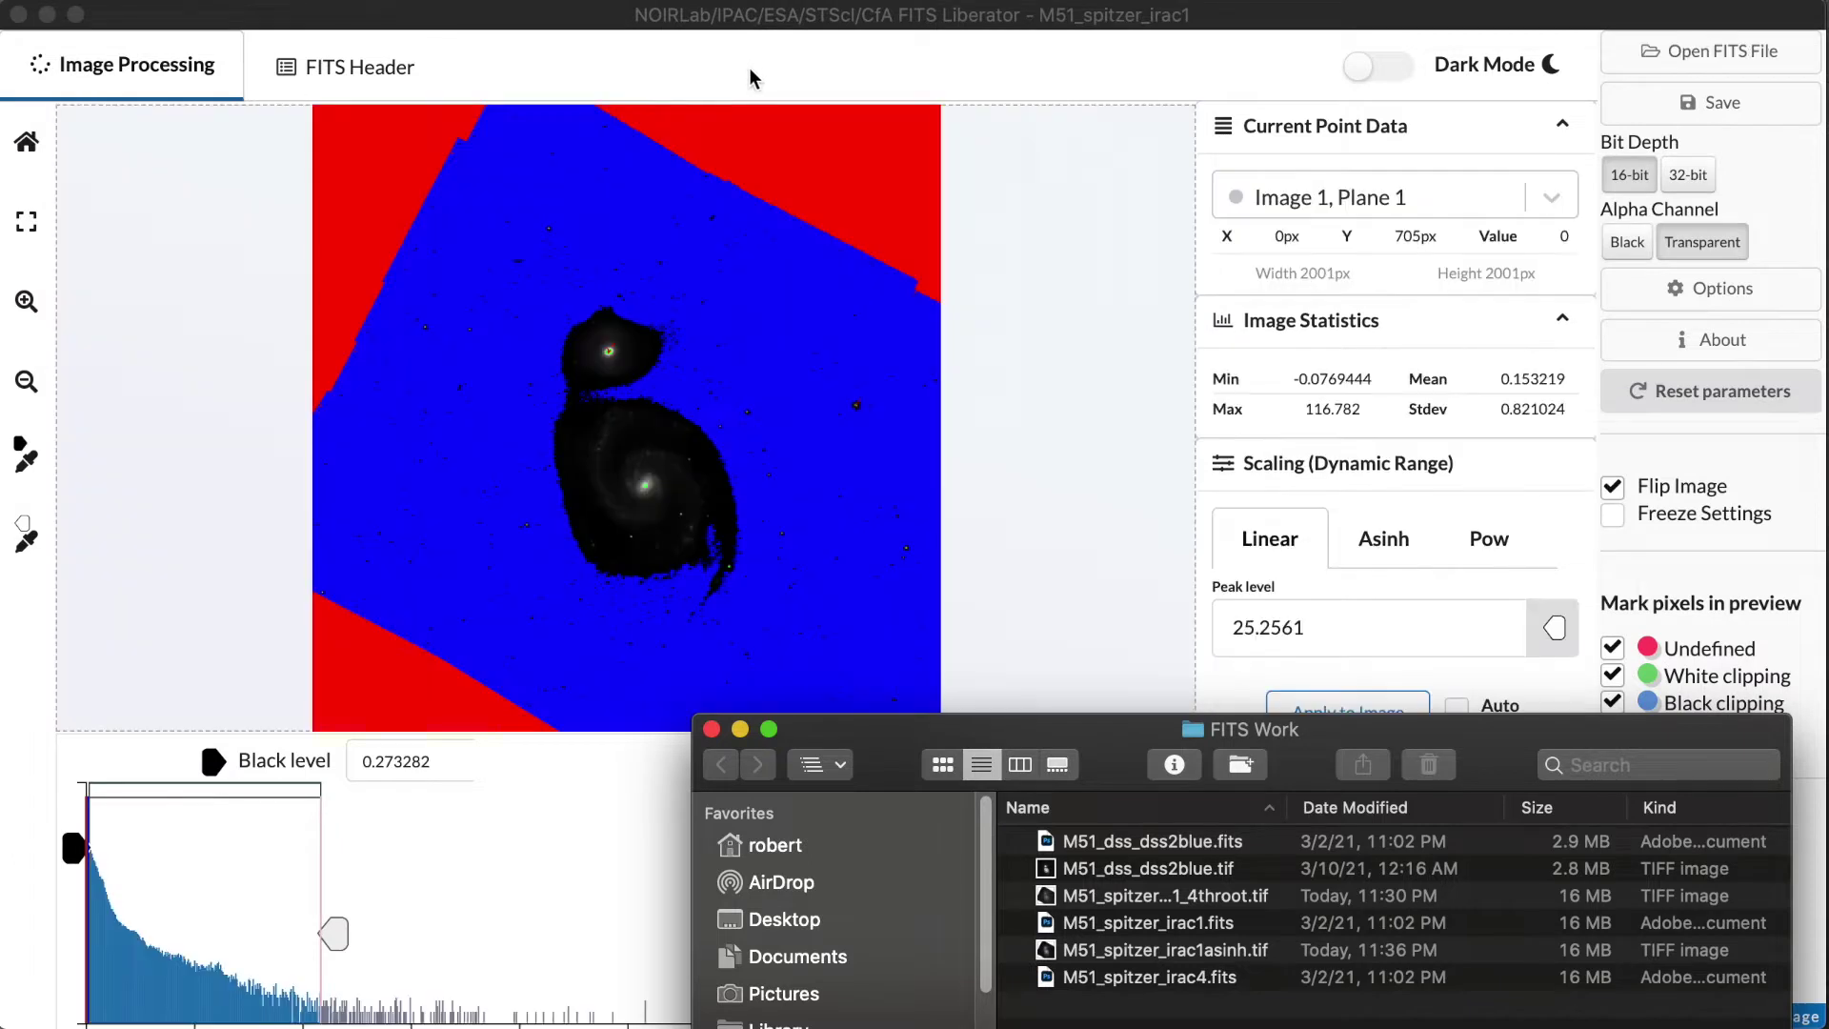
pyautogui.click(745, 11)
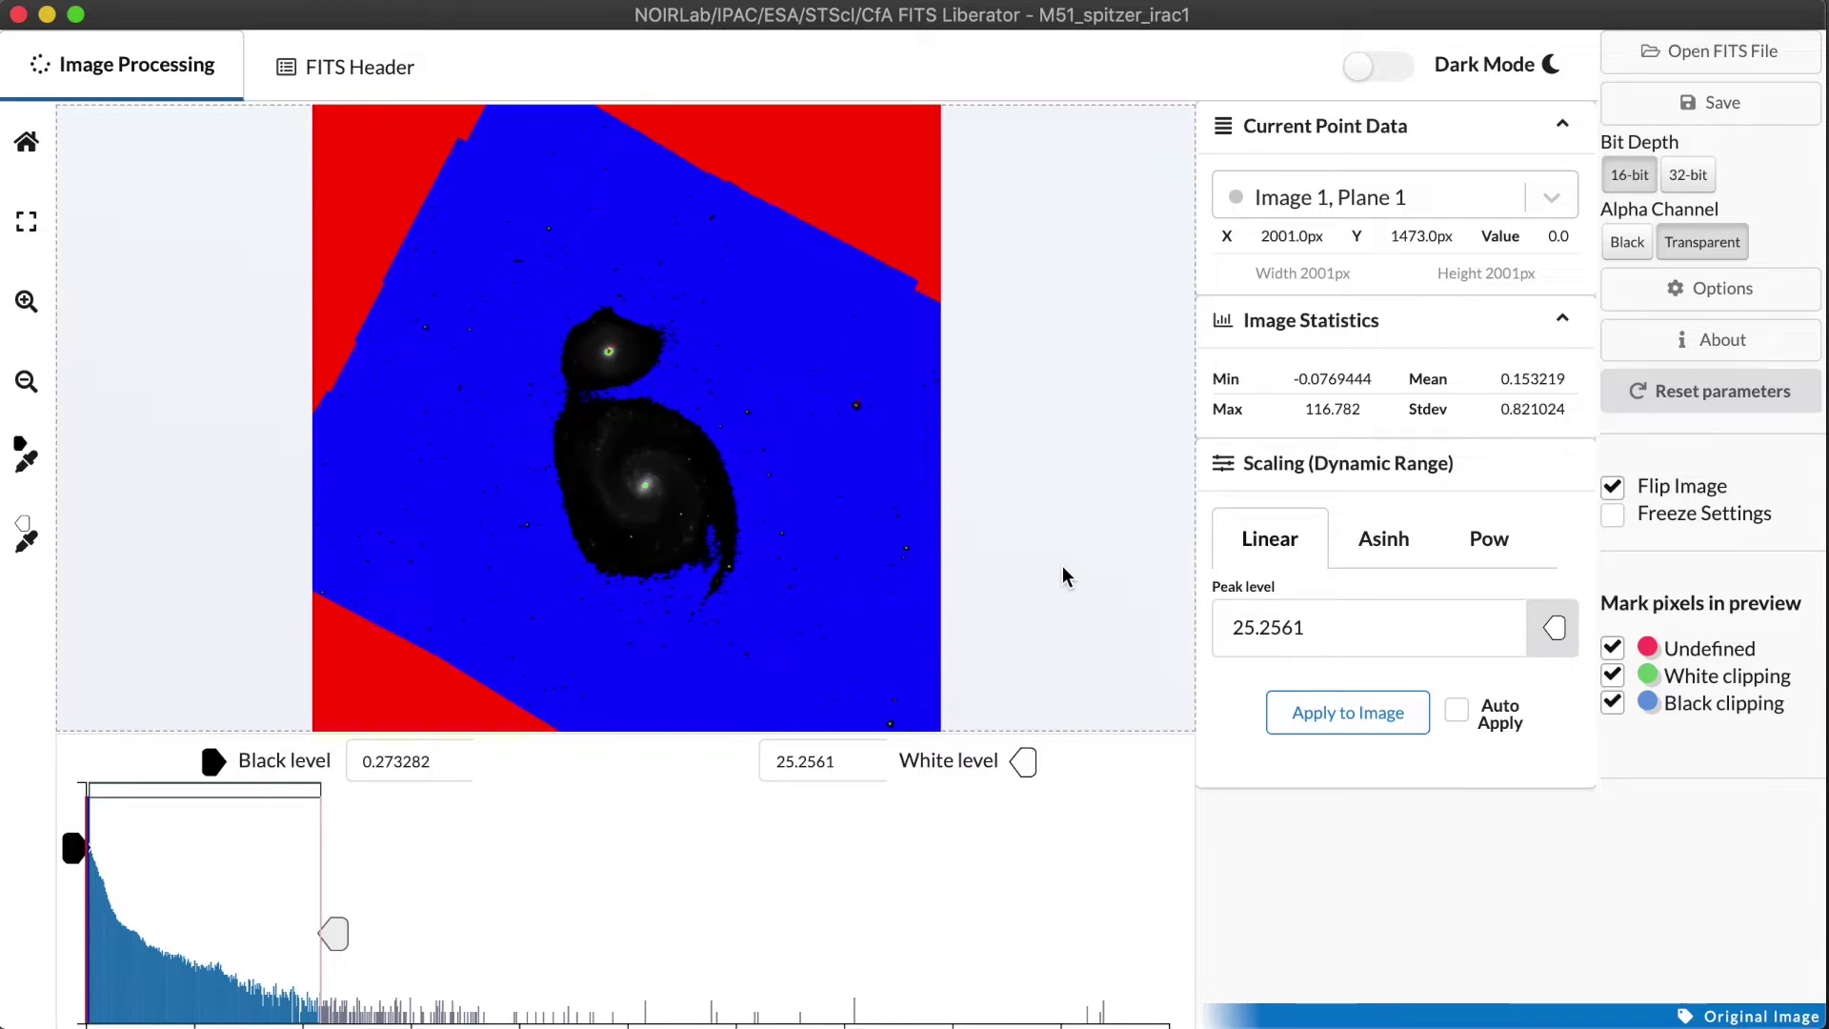
# Lower the white level to 2.616 to brighten M51's spiral arms
pyautogui.click(27, 303)
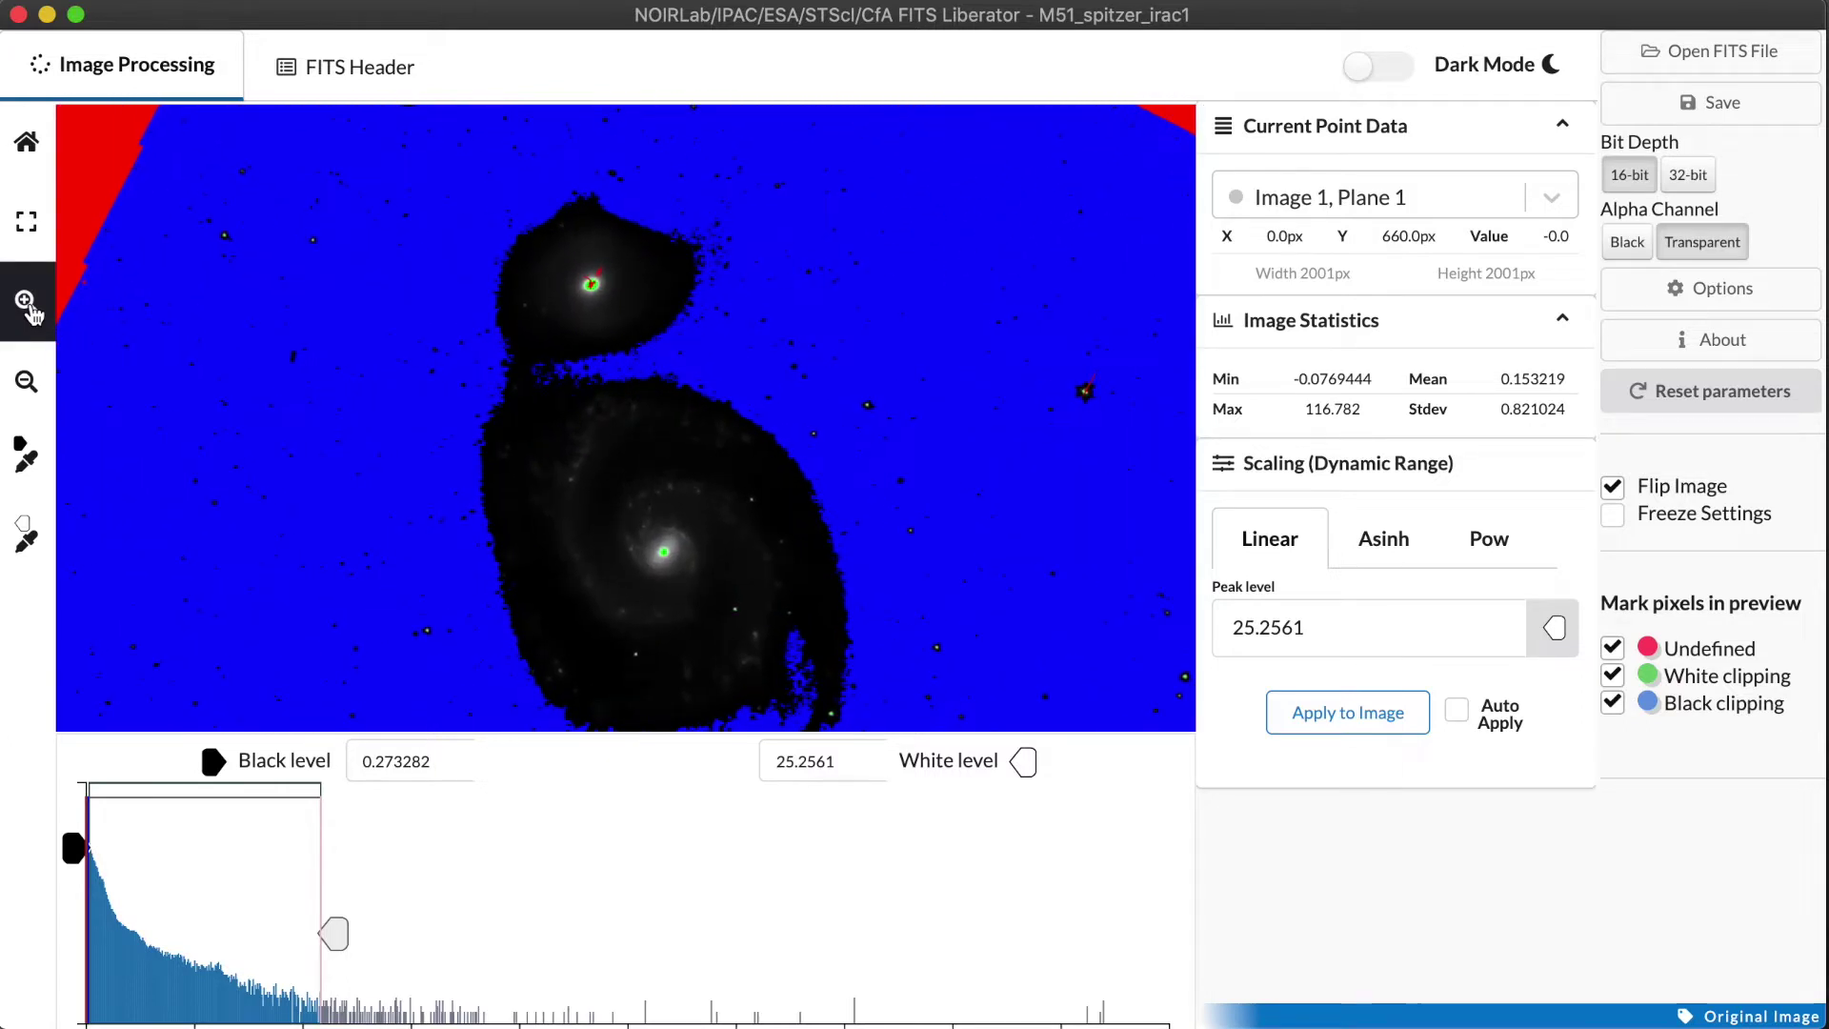
pyautogui.click(27, 303)
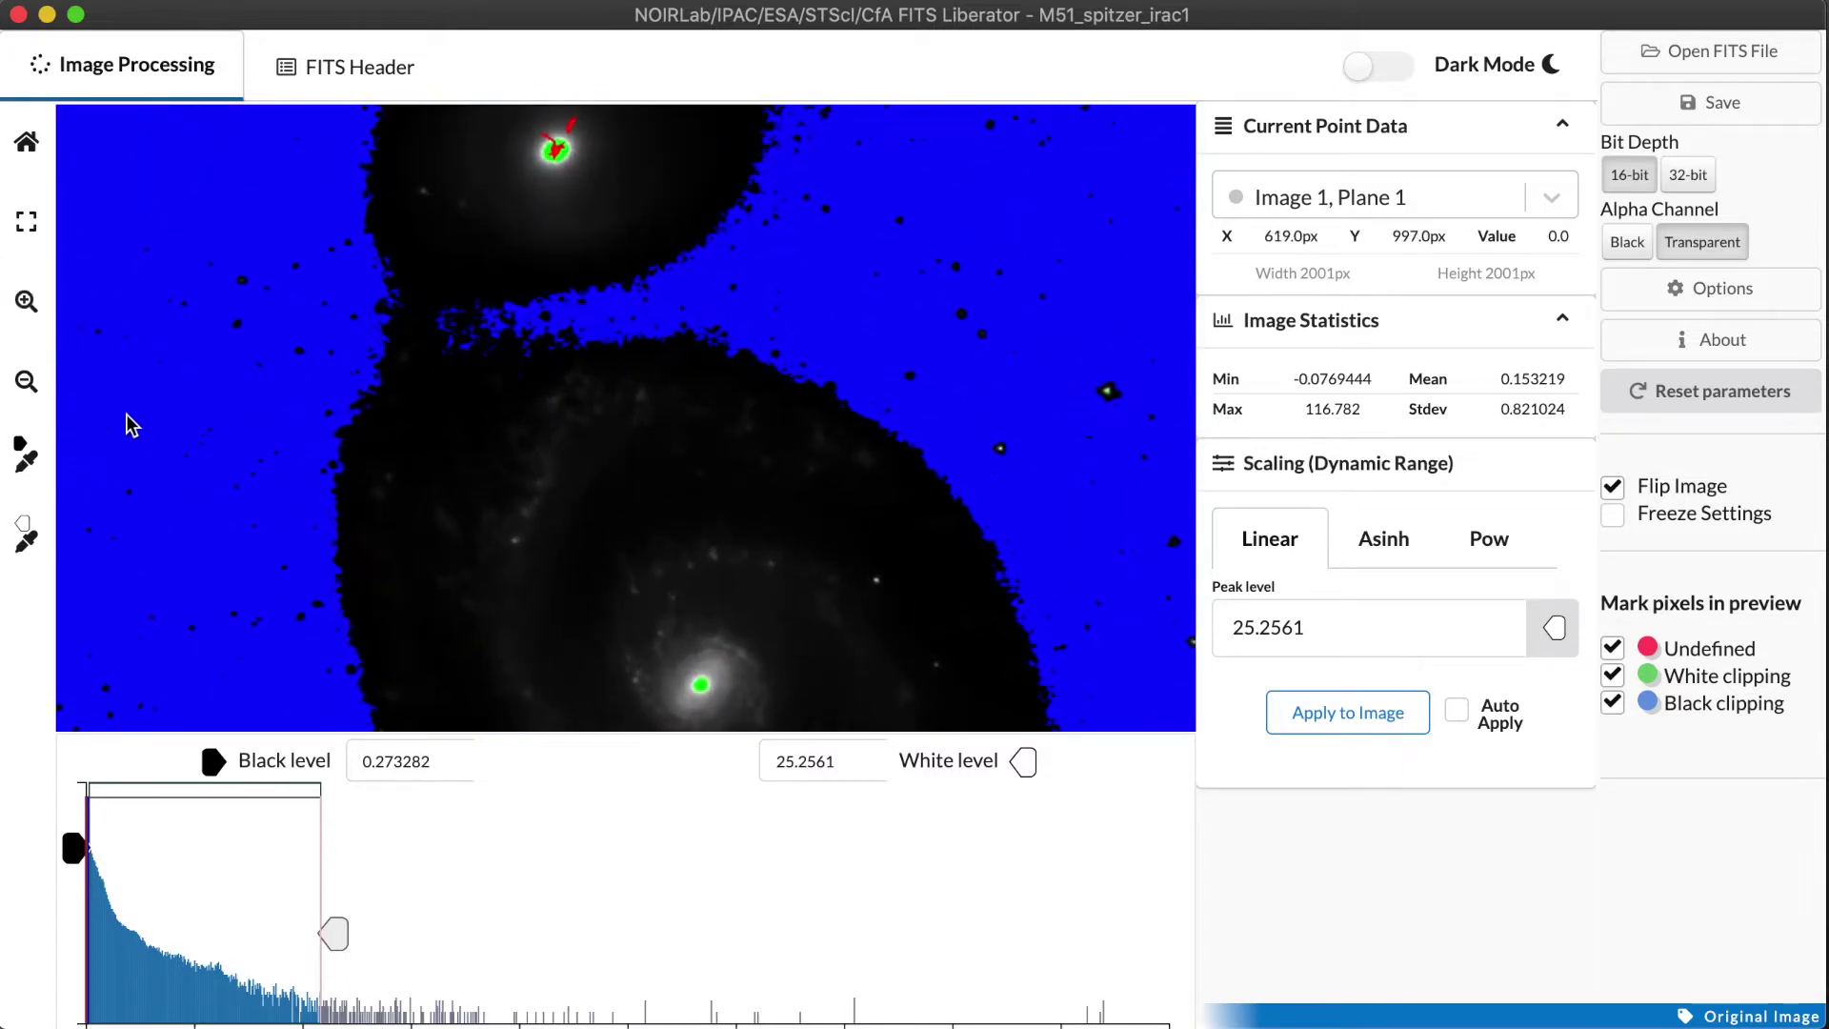
pyautogui.click(27, 381)
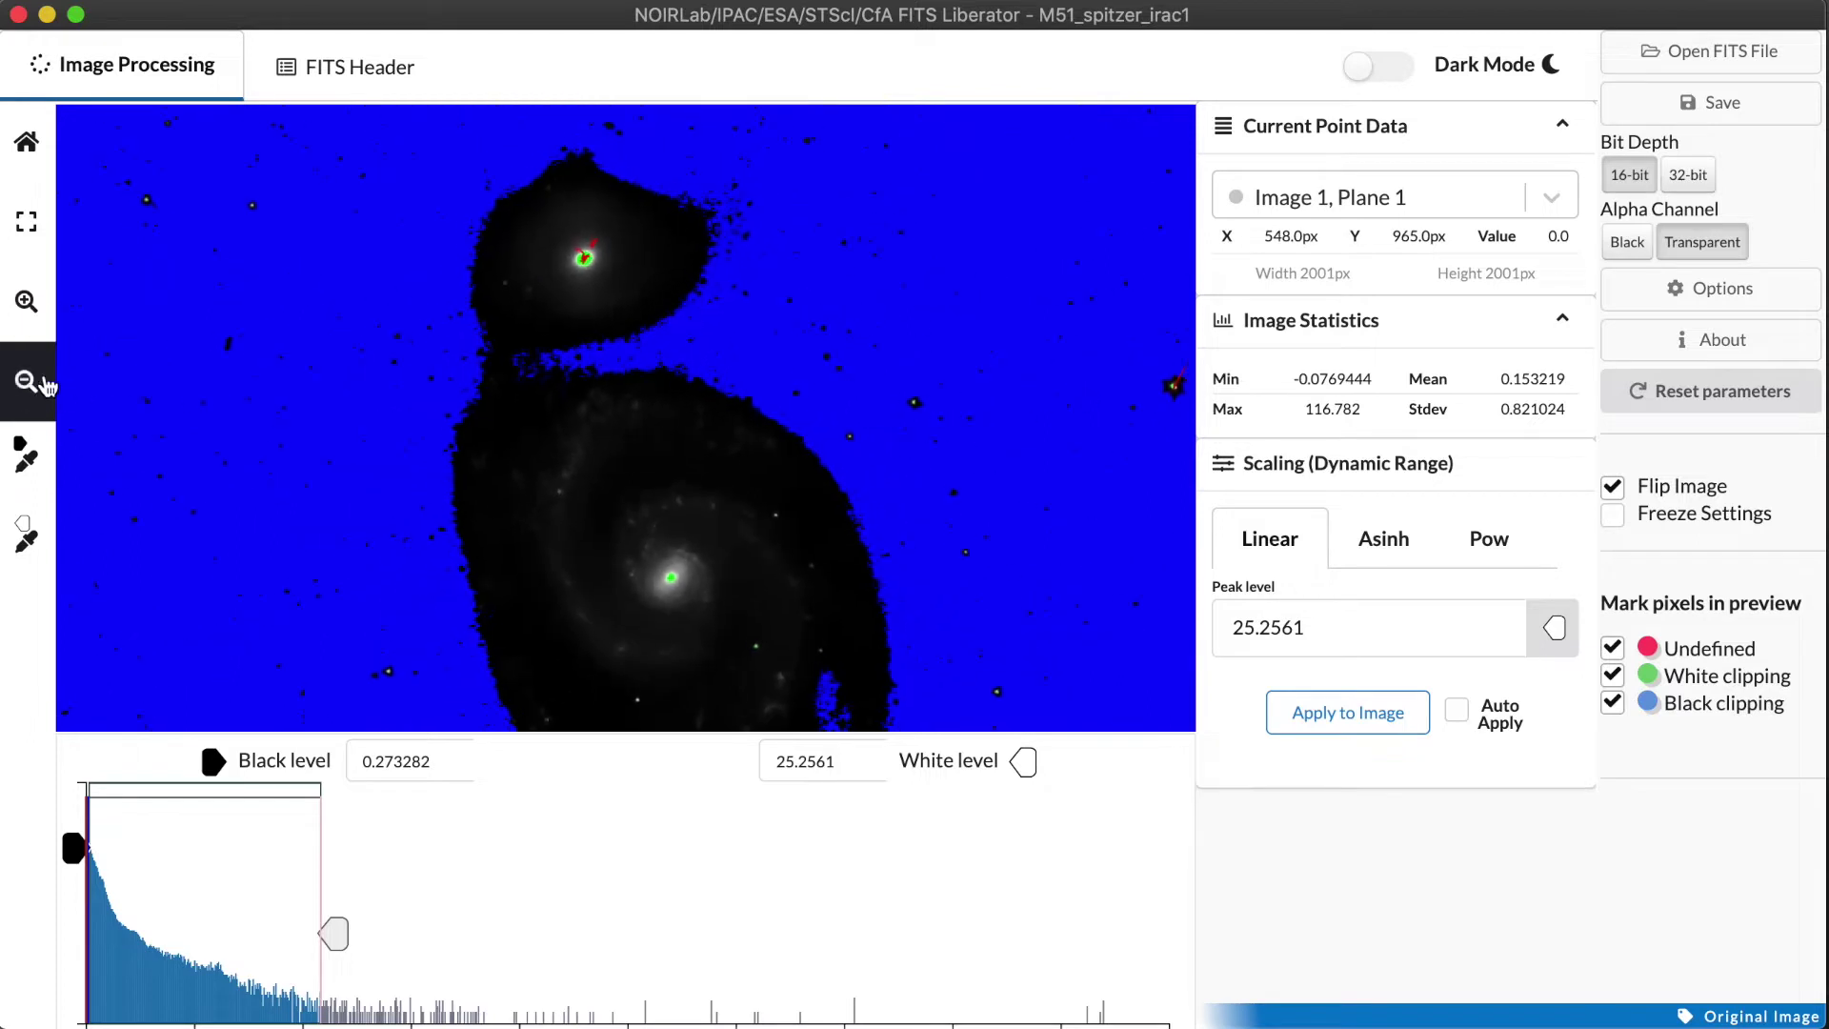
pyautogui.moveTo(327, 433); pyautogui.dragTo(318, 362)
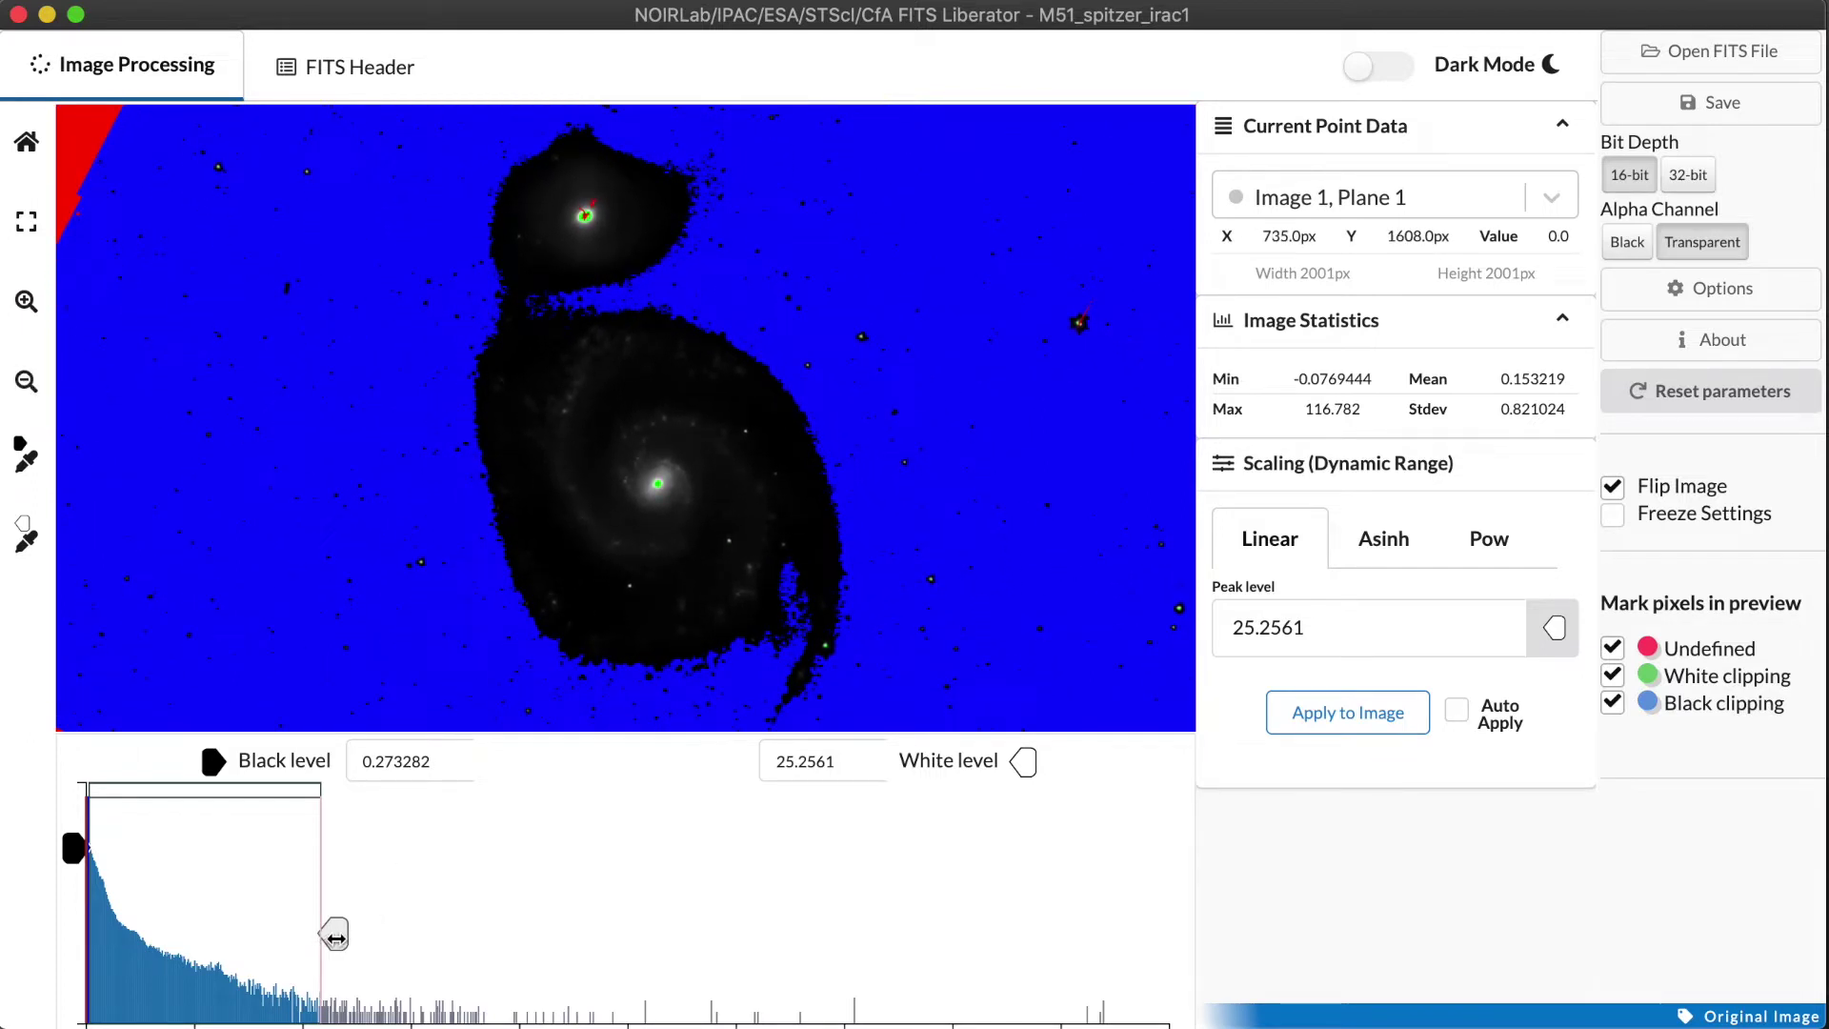
pyautogui.moveTo(335, 938); pyautogui.dragTo(130, 931)
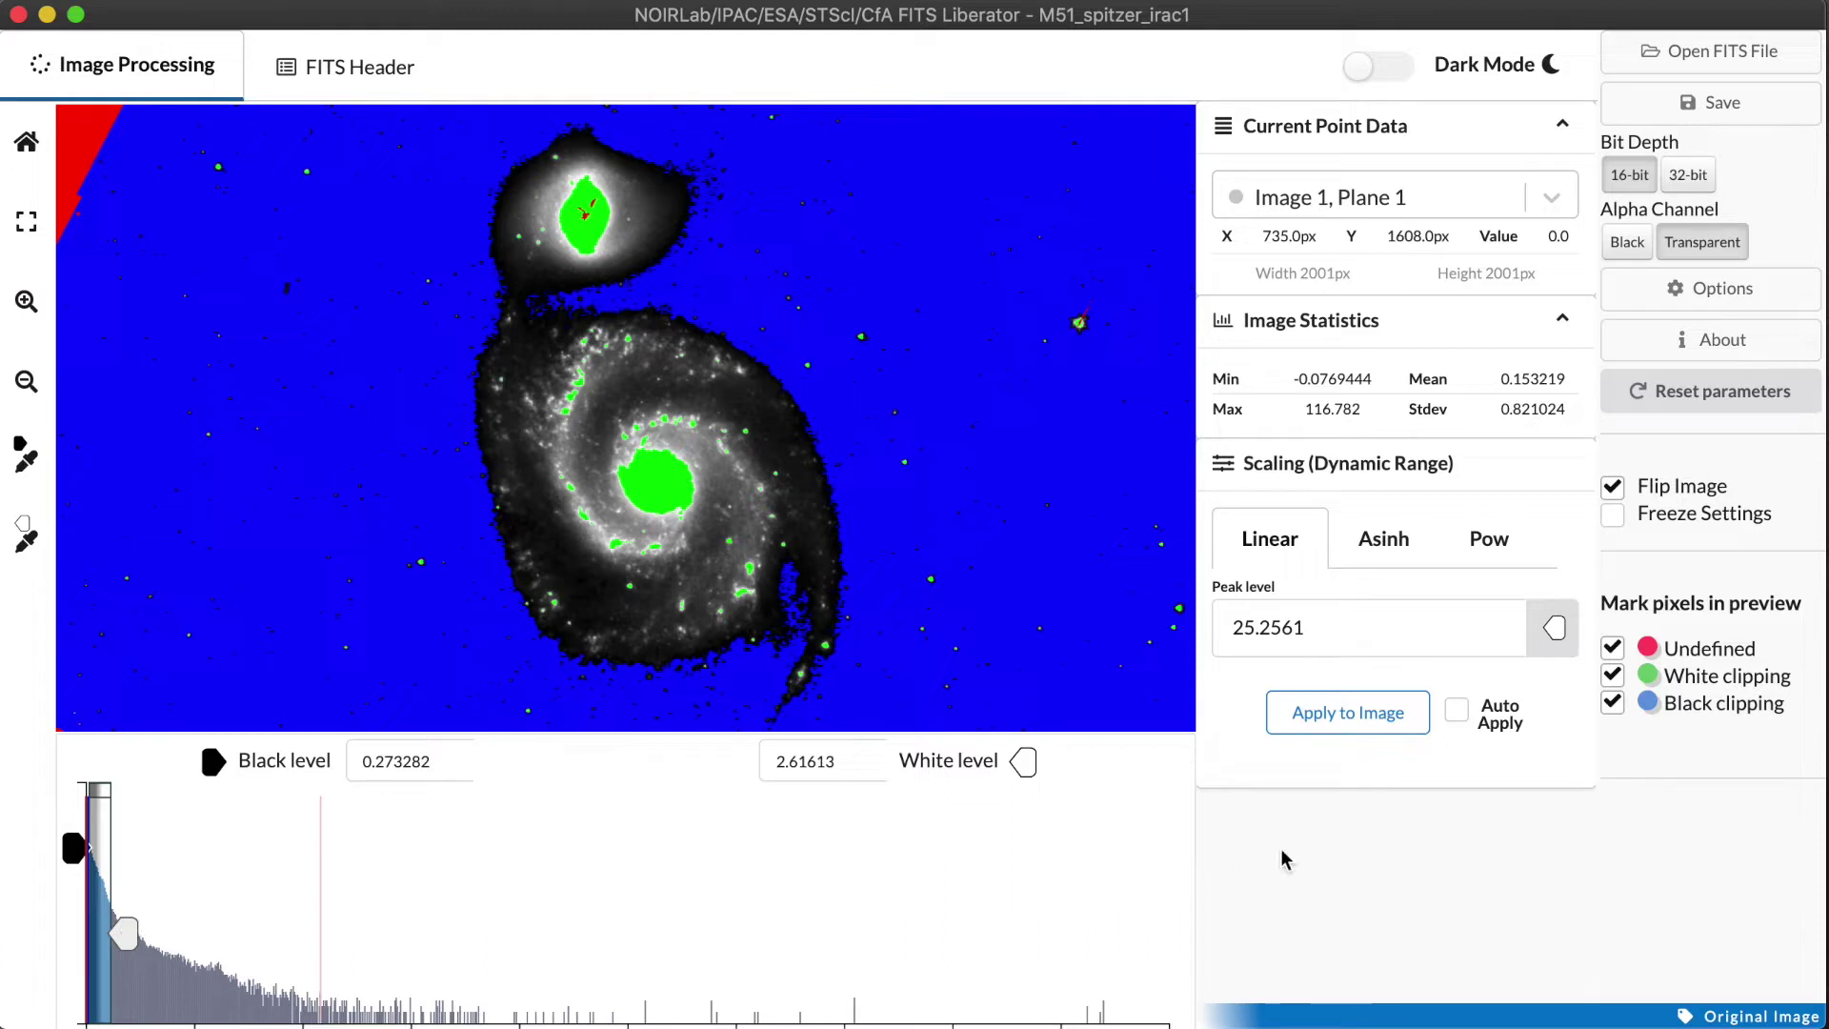
# Raise the white level to 47.59 so the cores unclip, then choose Pow scaling
pyautogui.click(1615, 678)
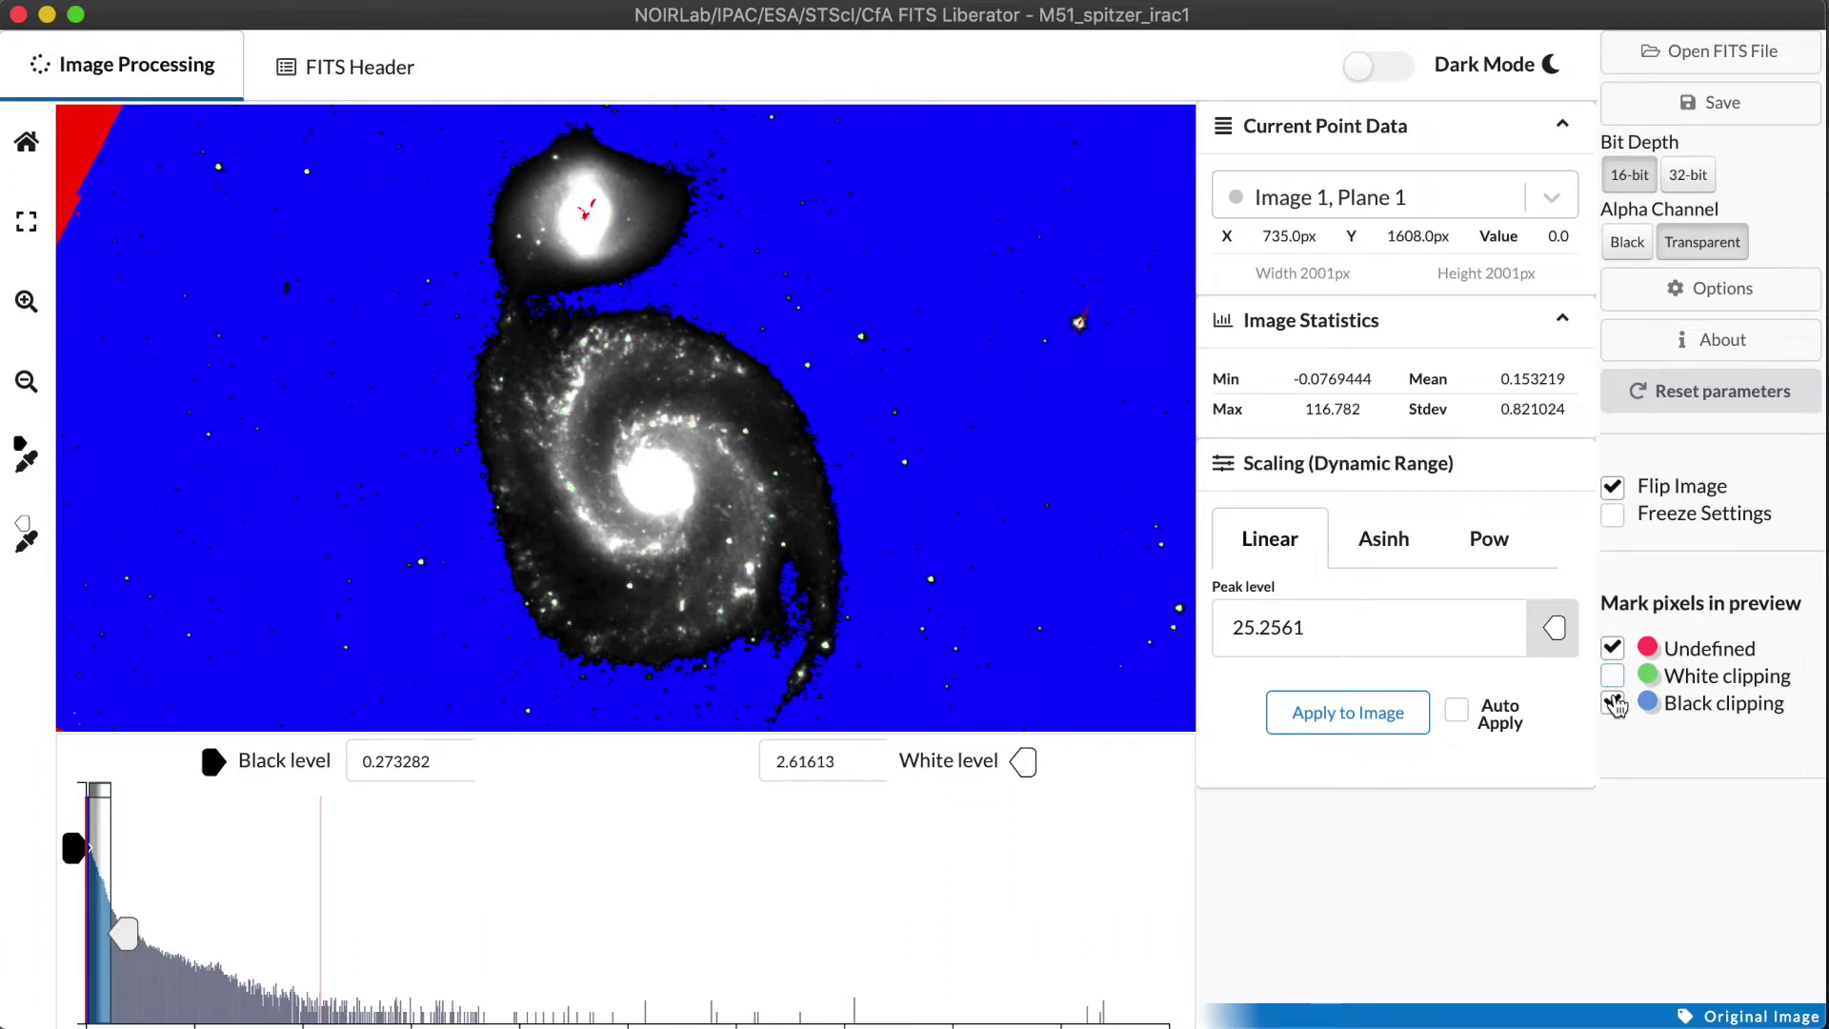
pyautogui.click(1615, 705)
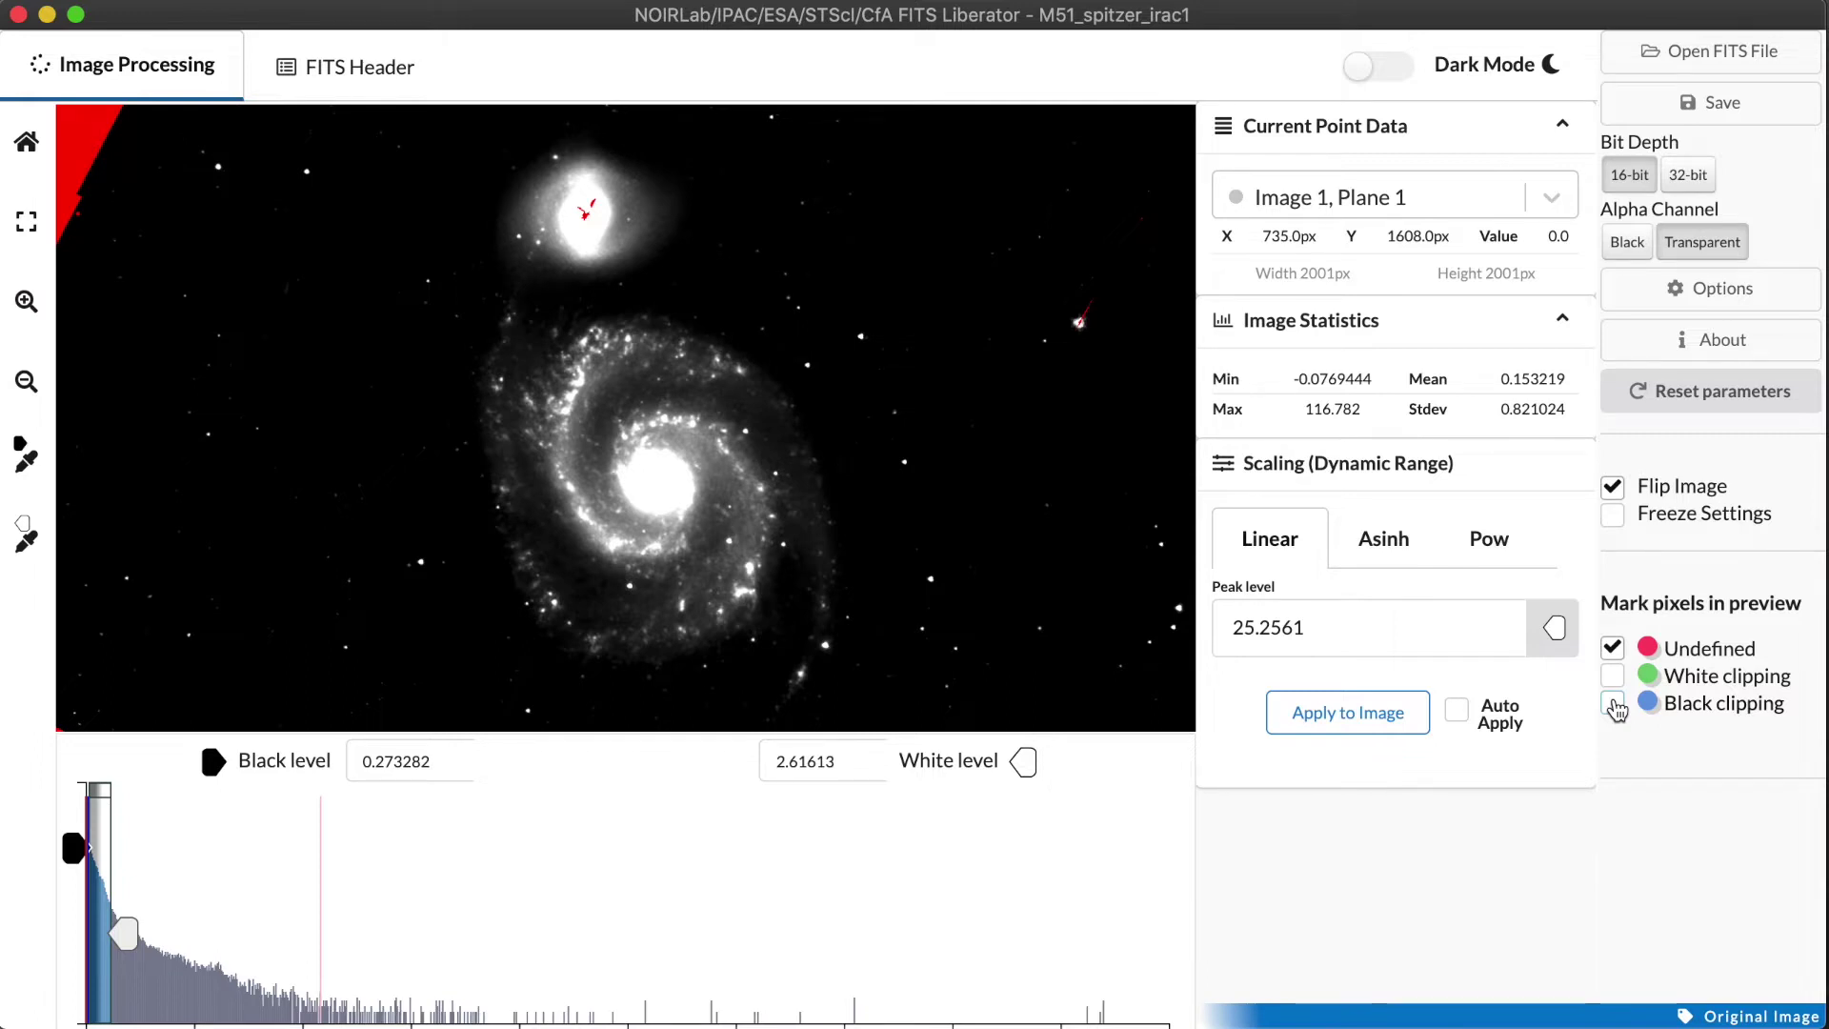
pyautogui.click(1614, 705)
pyautogui.click(1614, 677)
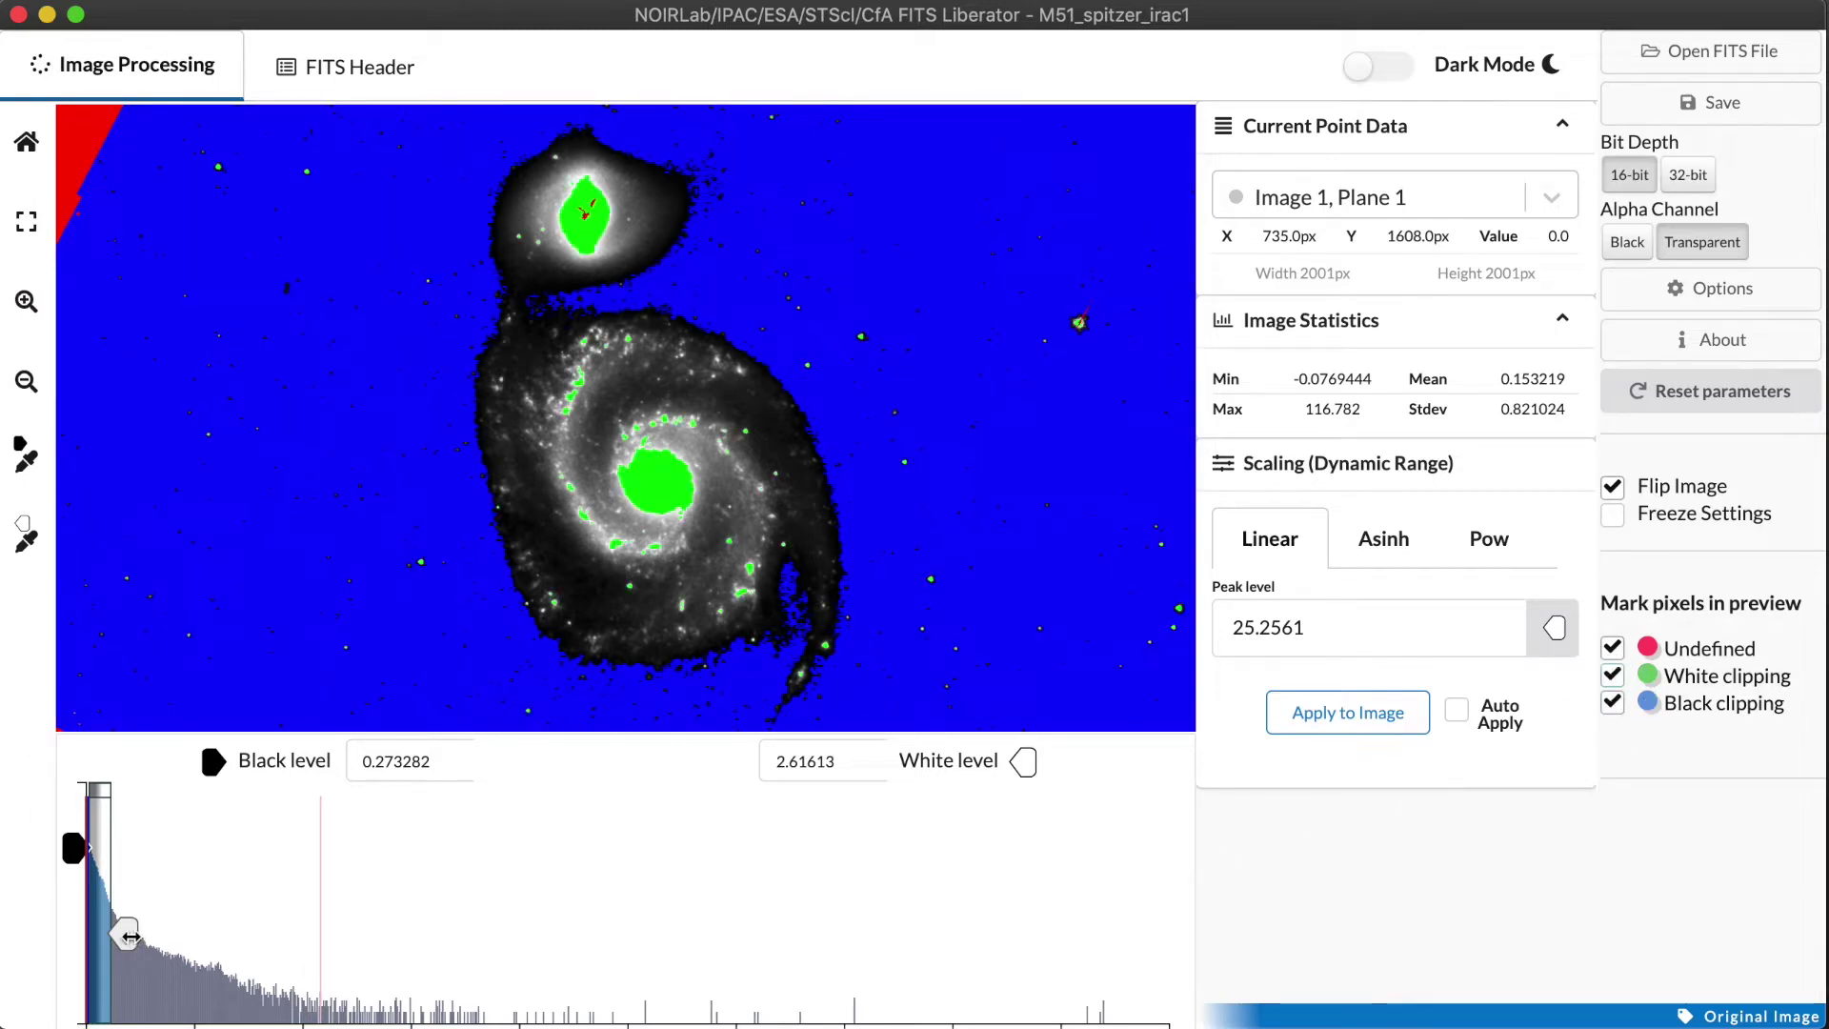
pyautogui.moveTo(124, 935); pyautogui.dragTo(547, 953)
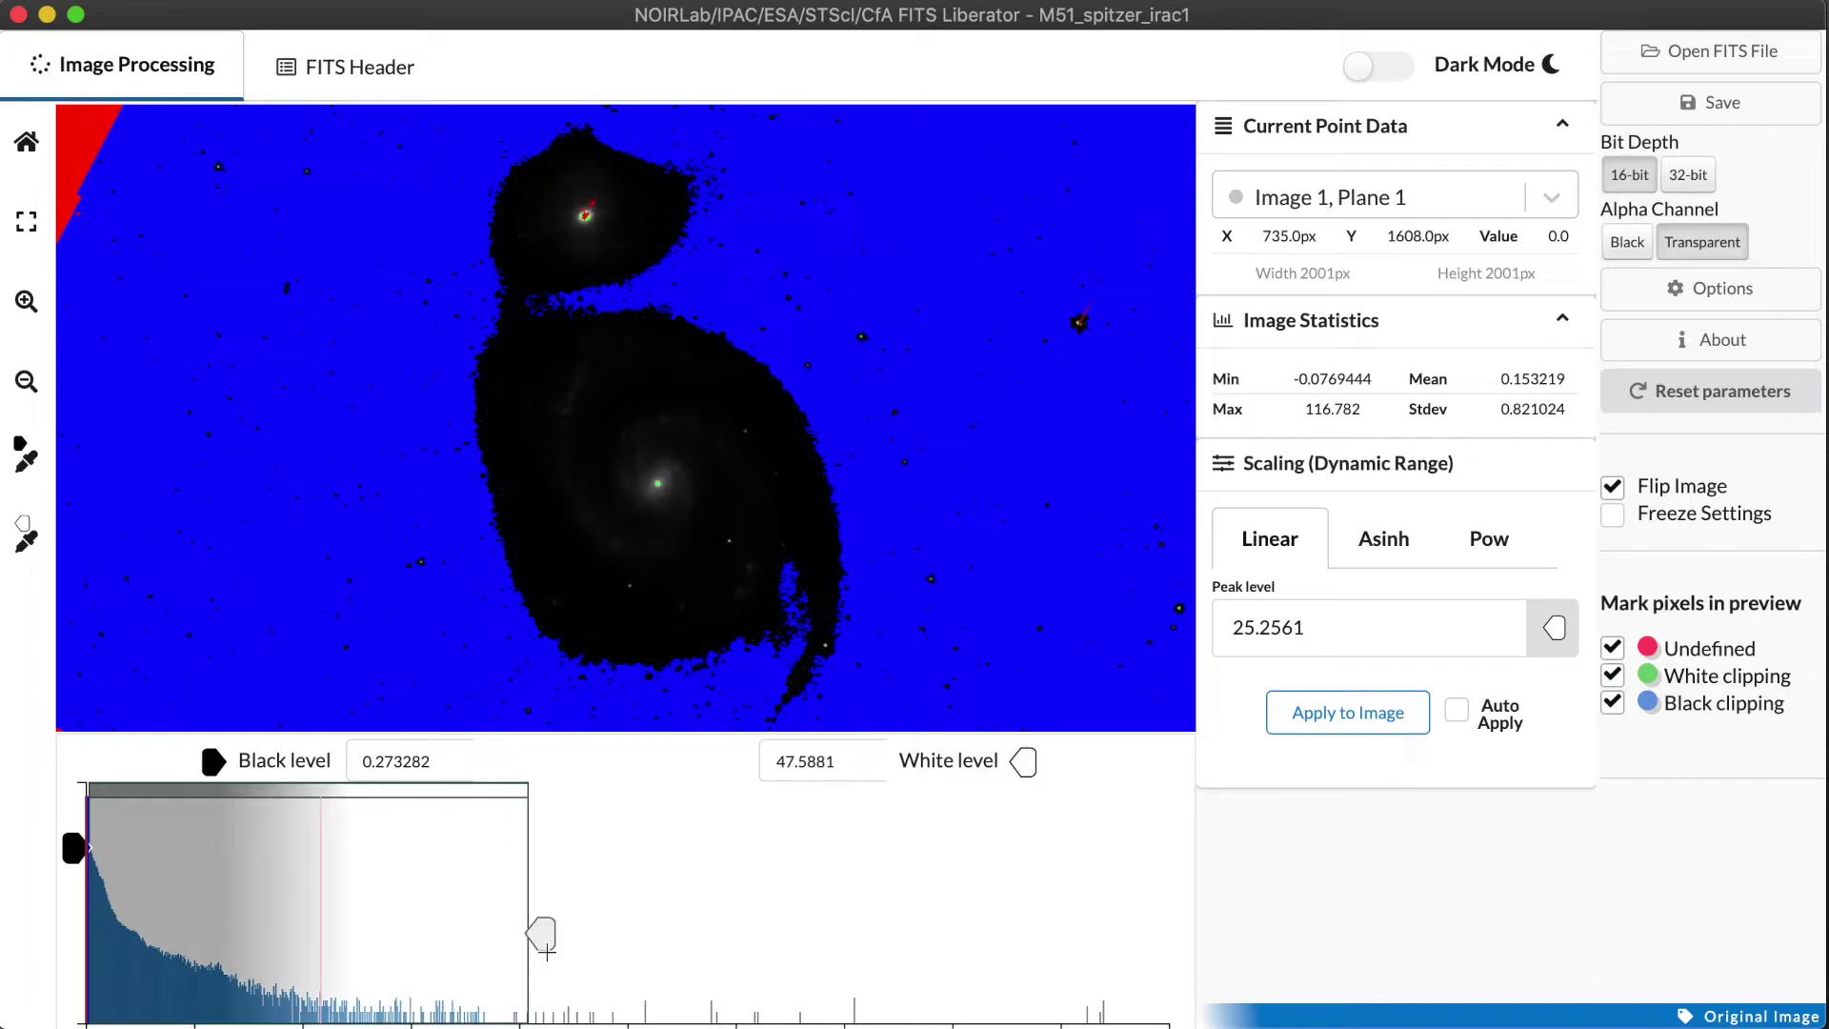
pyautogui.click(1505, 539)
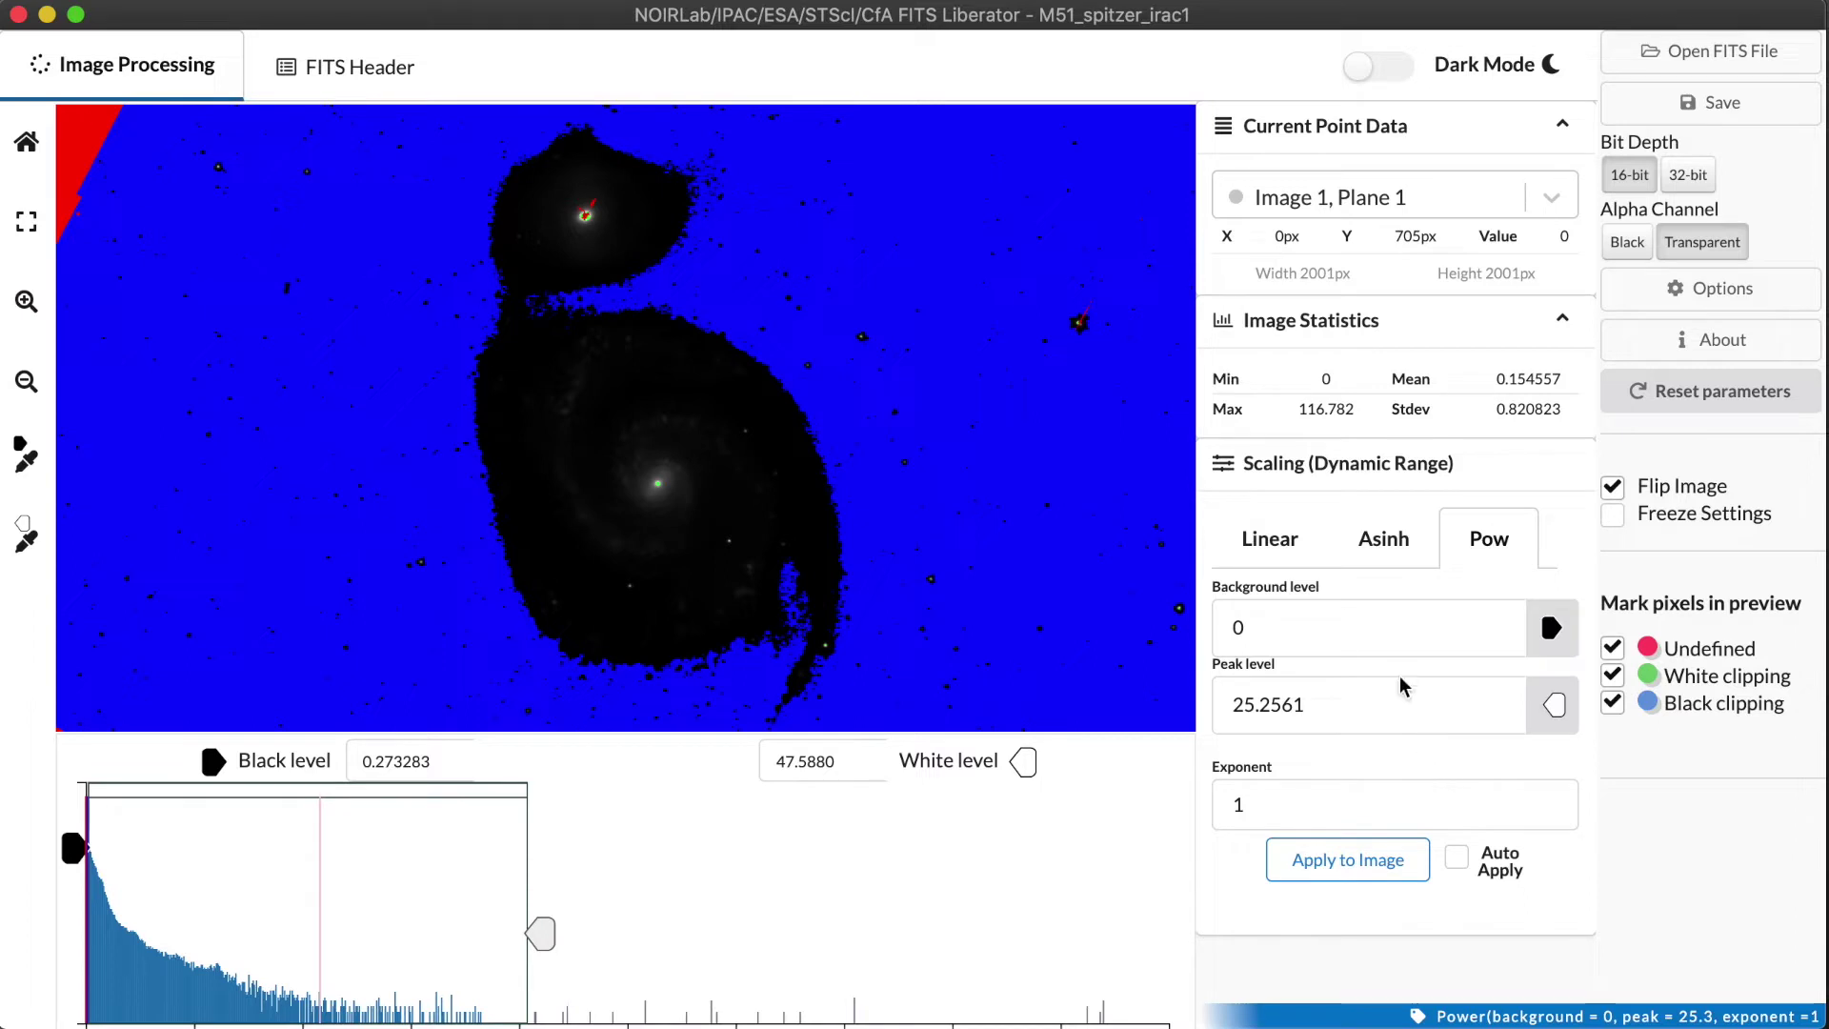
# Enter 0.5 as the Pow exponent in place of 1
pyautogui.click(1347, 804)
pyautogui.write('05')
pyautogui.press('BackSpace')
pyautogui.write('.5')
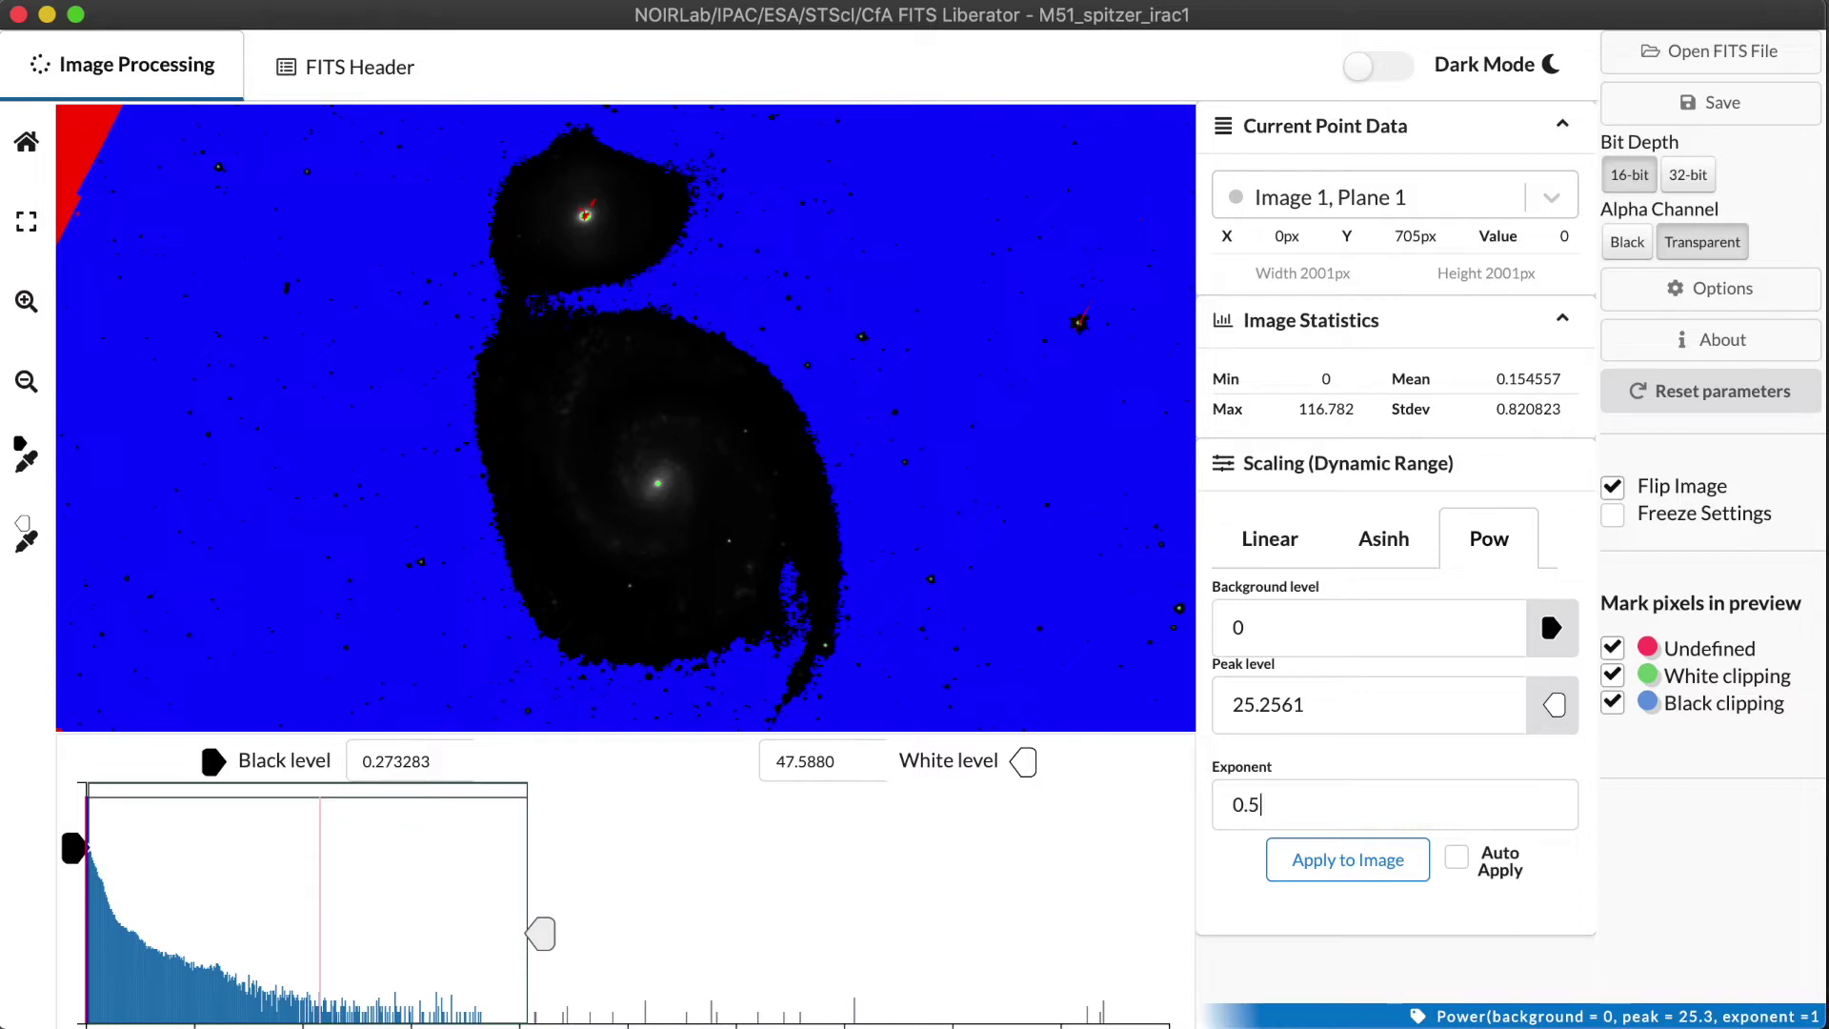
# Apply the 0.5 power stretch and drop the black level just below zero
pyautogui.click(1351, 869)
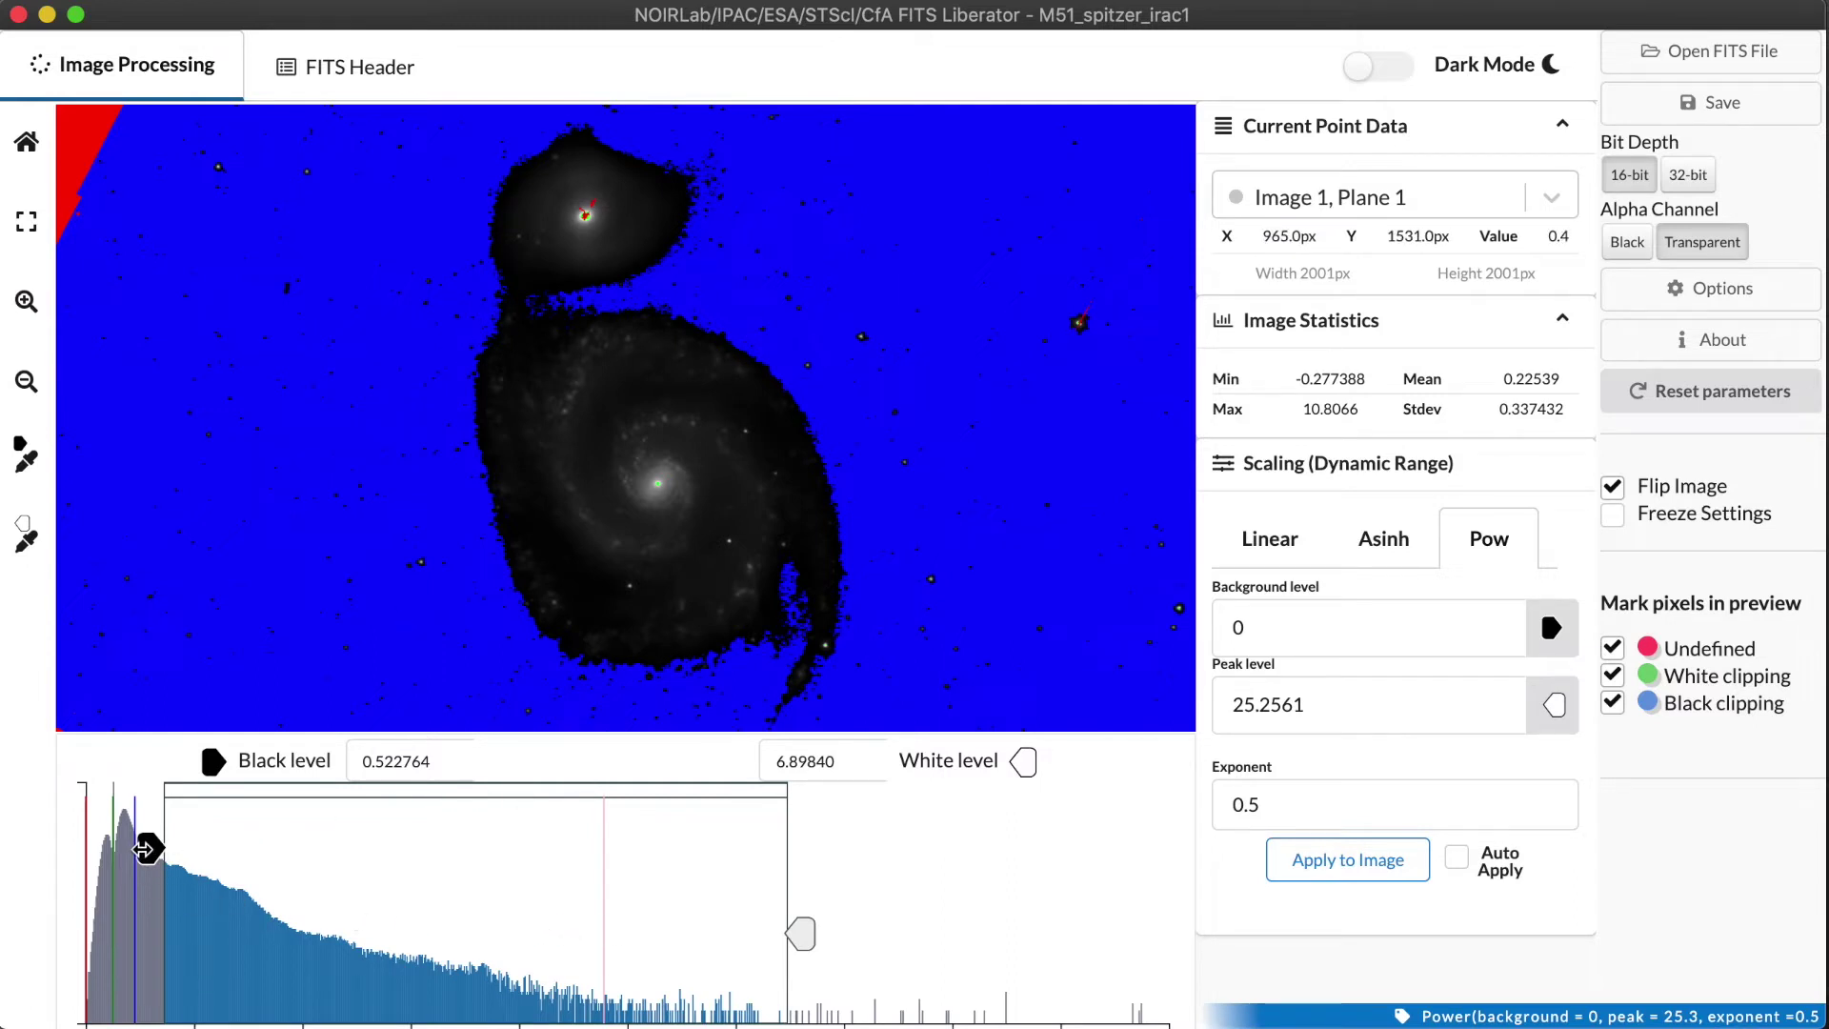
pyautogui.moveTo(148, 848); pyautogui.dragTo(99, 848)
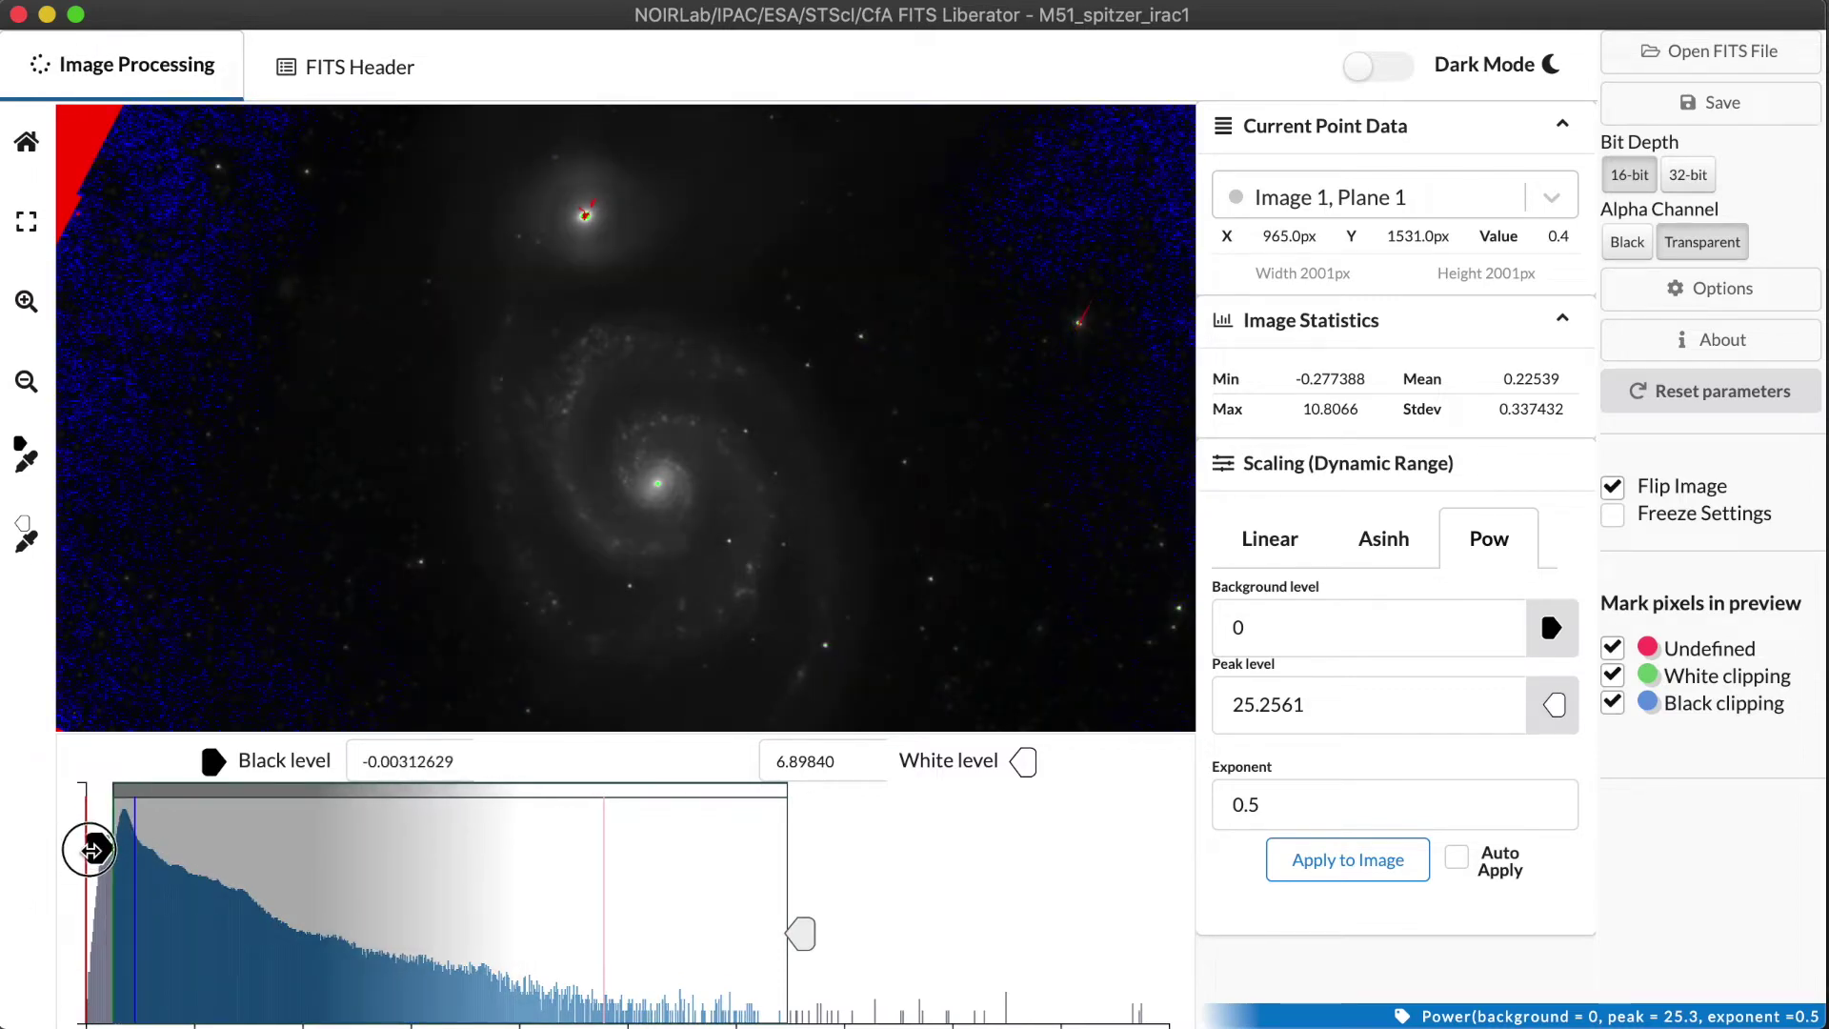
pyautogui.click(1295, 806)
# Apply a 0.33 exponent and nudge the white level up to about 4.03
pyautogui.moveTo(1249, 805); pyautogui.dragTo(1350, 805)
pyautogui.write('33')
pyautogui.click(1349, 867)
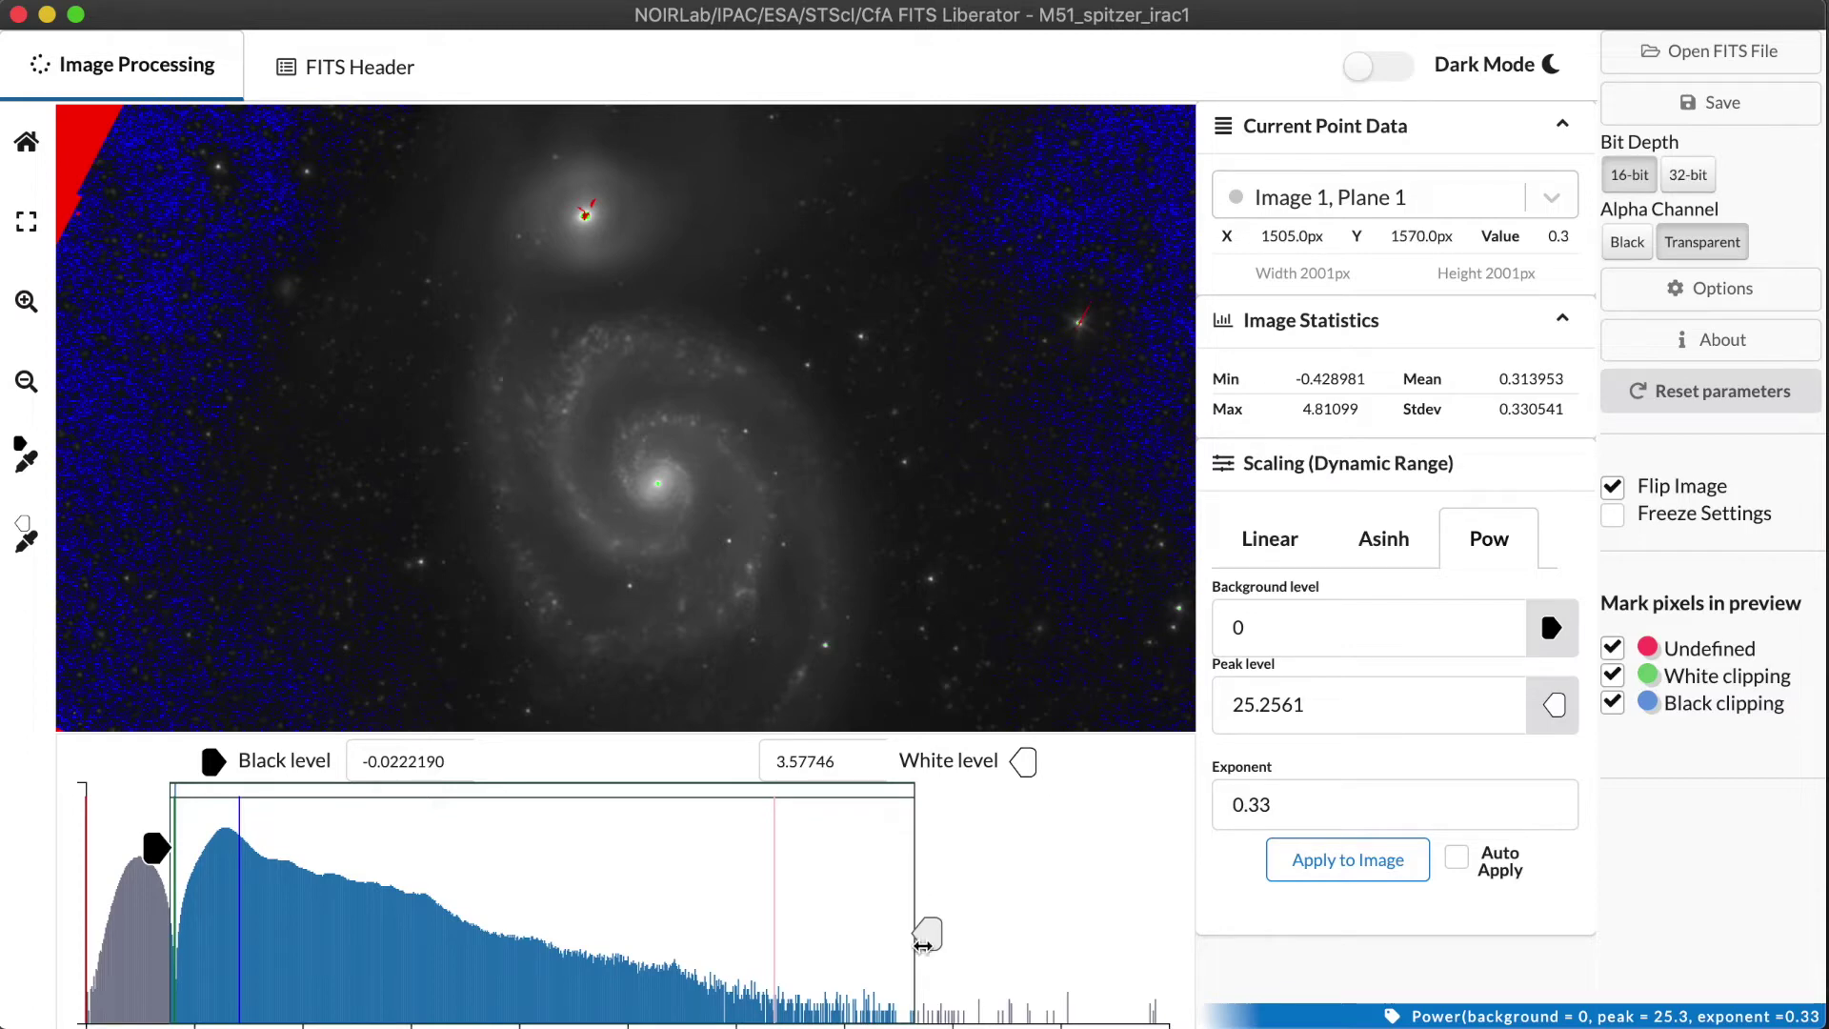
pyautogui.moveTo(925, 939); pyautogui.dragTo(1021, 938)
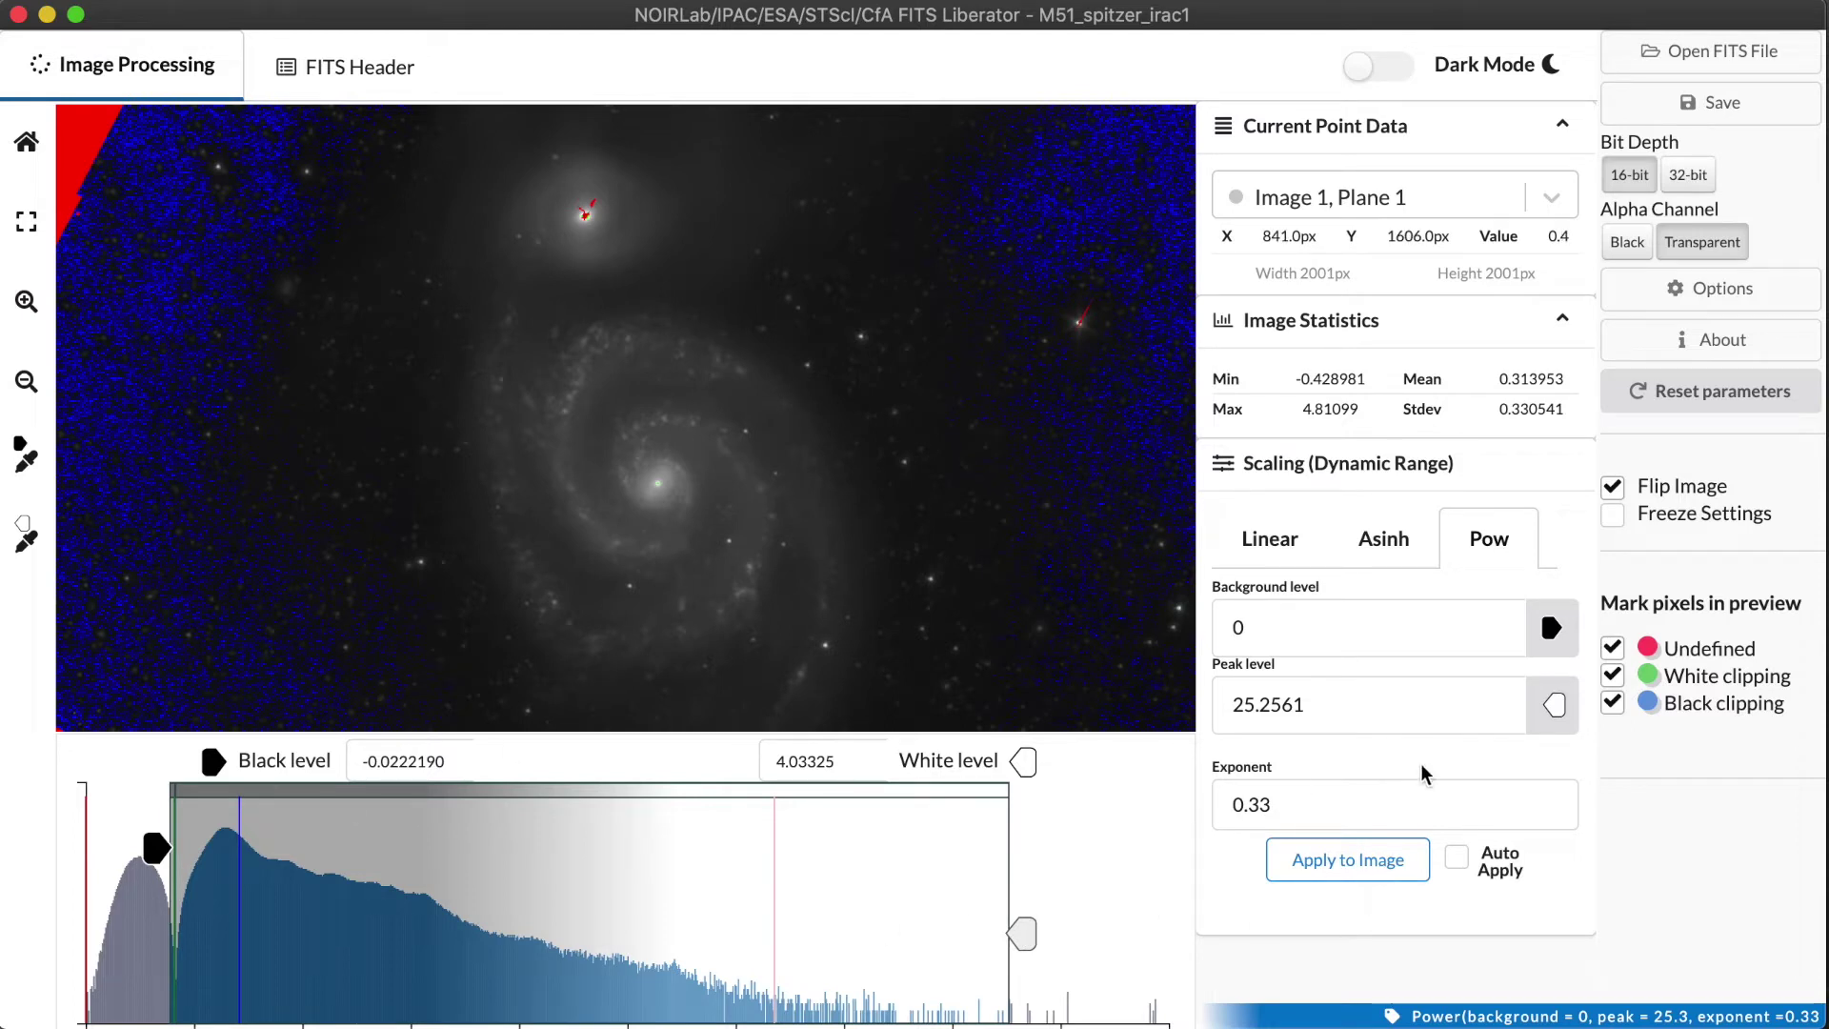
# Change the Pow exponent to 0.25 and apply it to the image
pyautogui.moveTo(1248, 805); pyautogui.dragTo(1317, 809)
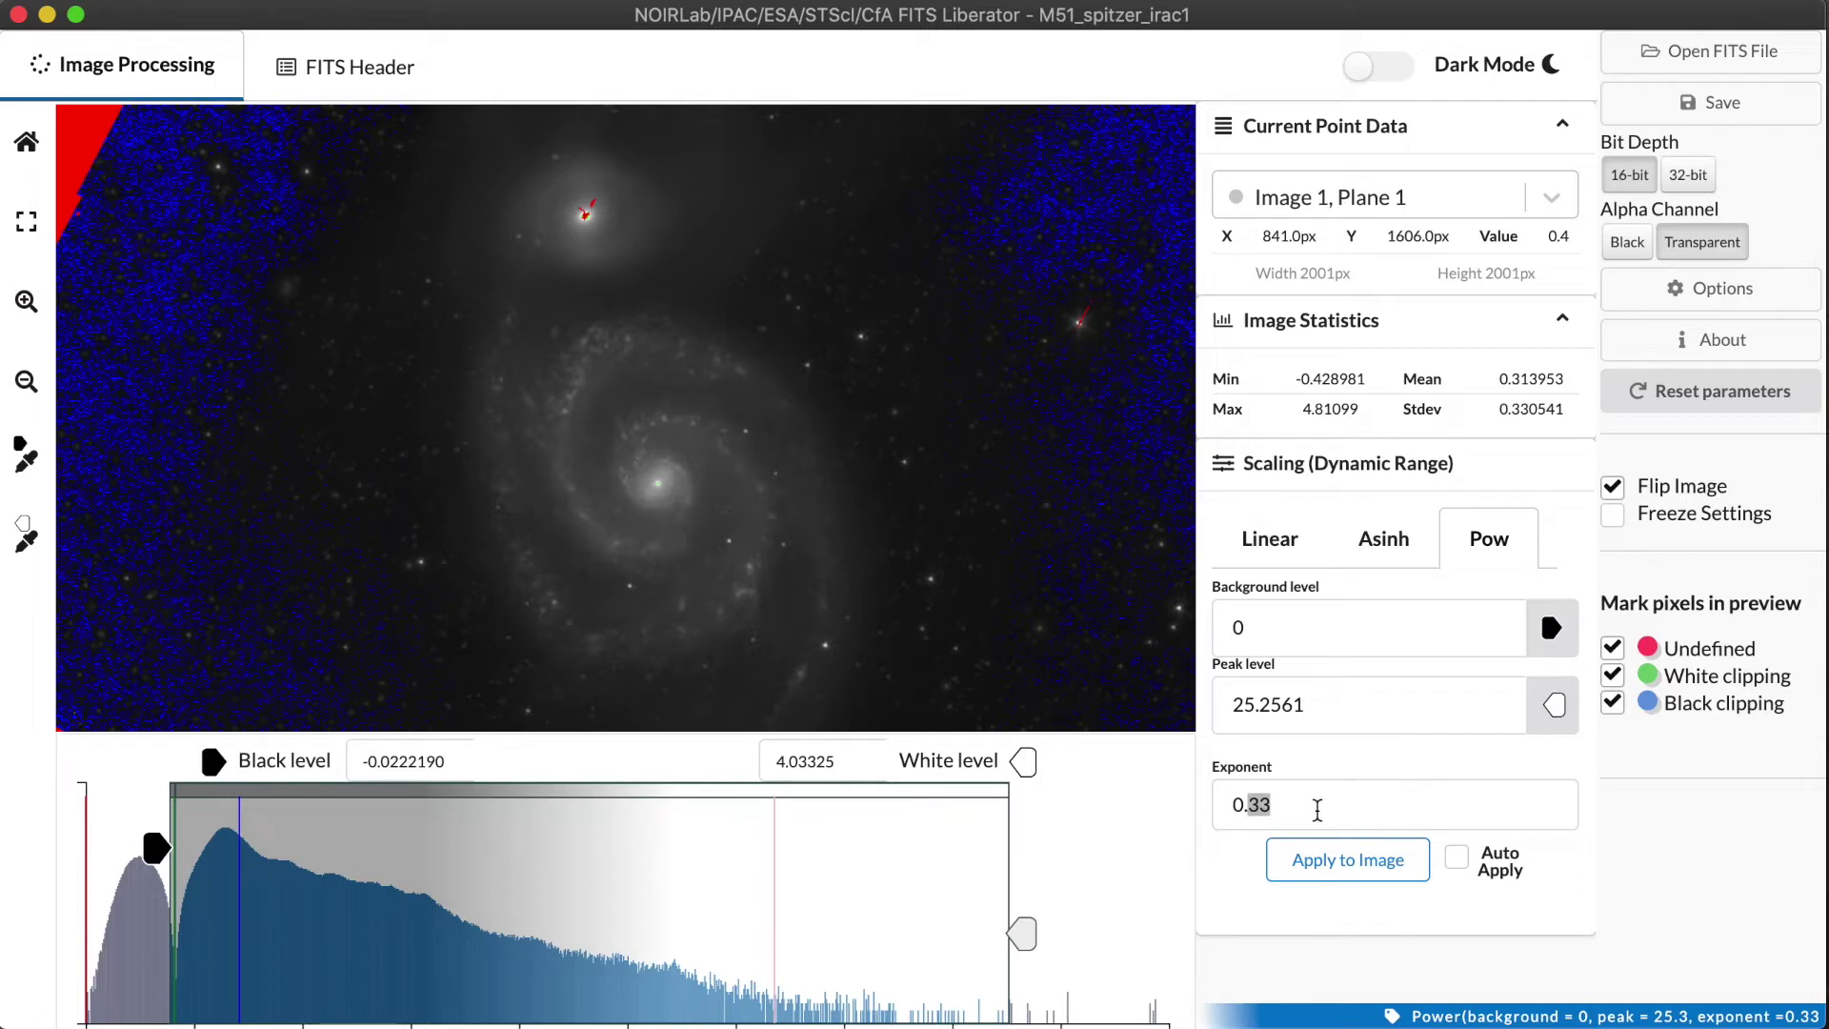
pyautogui.write('25')
pyautogui.click(1351, 868)
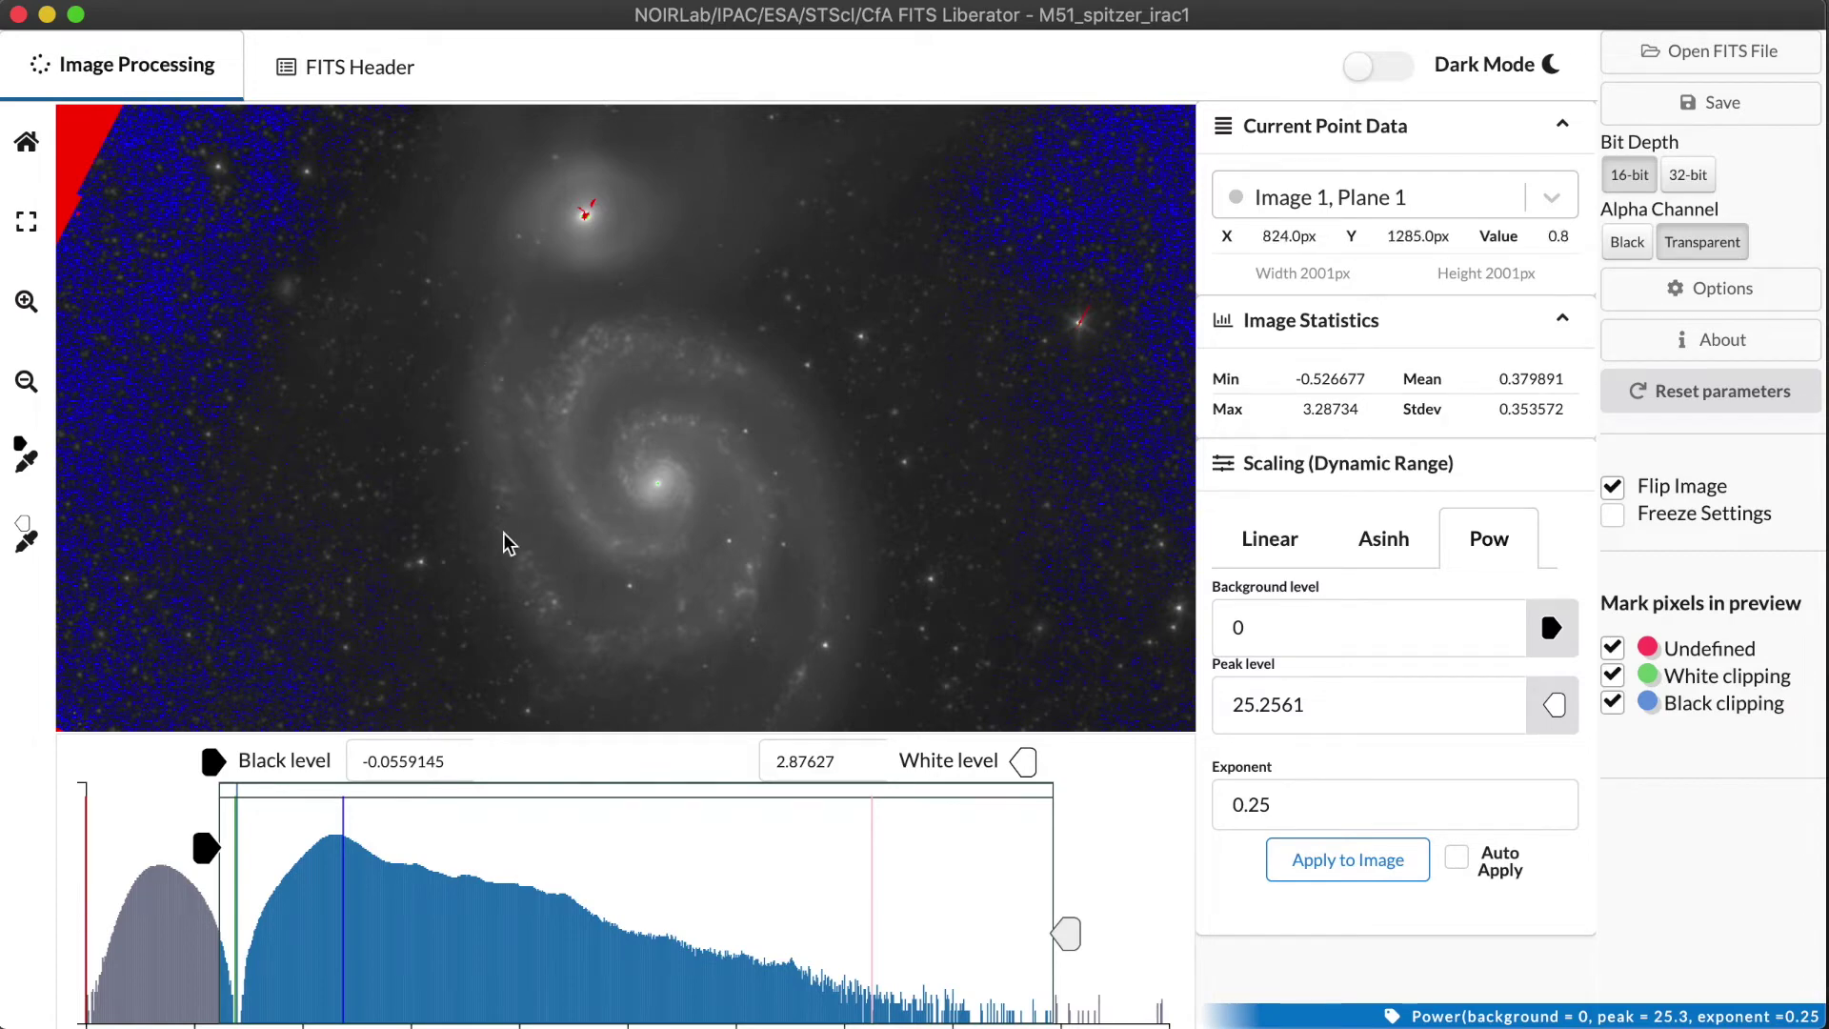
# Turn off black and white clipping marks and set the black level to -0.0408
pyautogui.click(1613, 703)
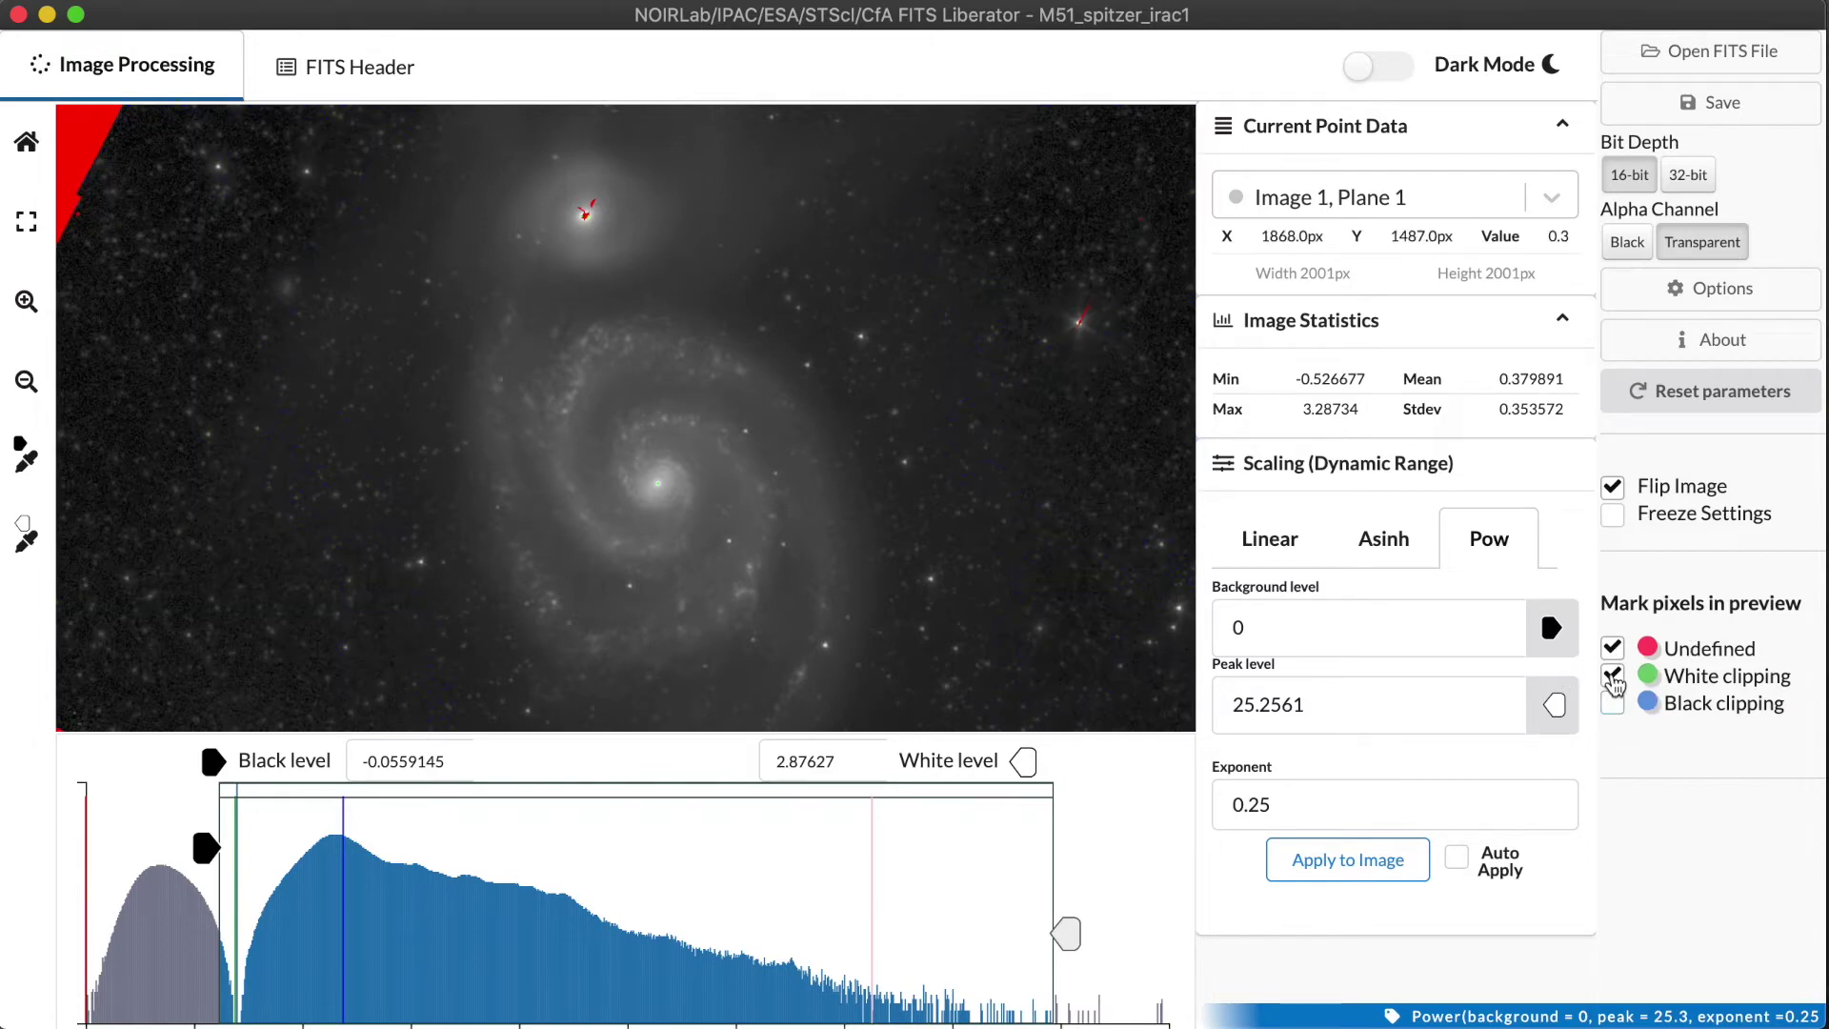
pyautogui.click(1613, 676)
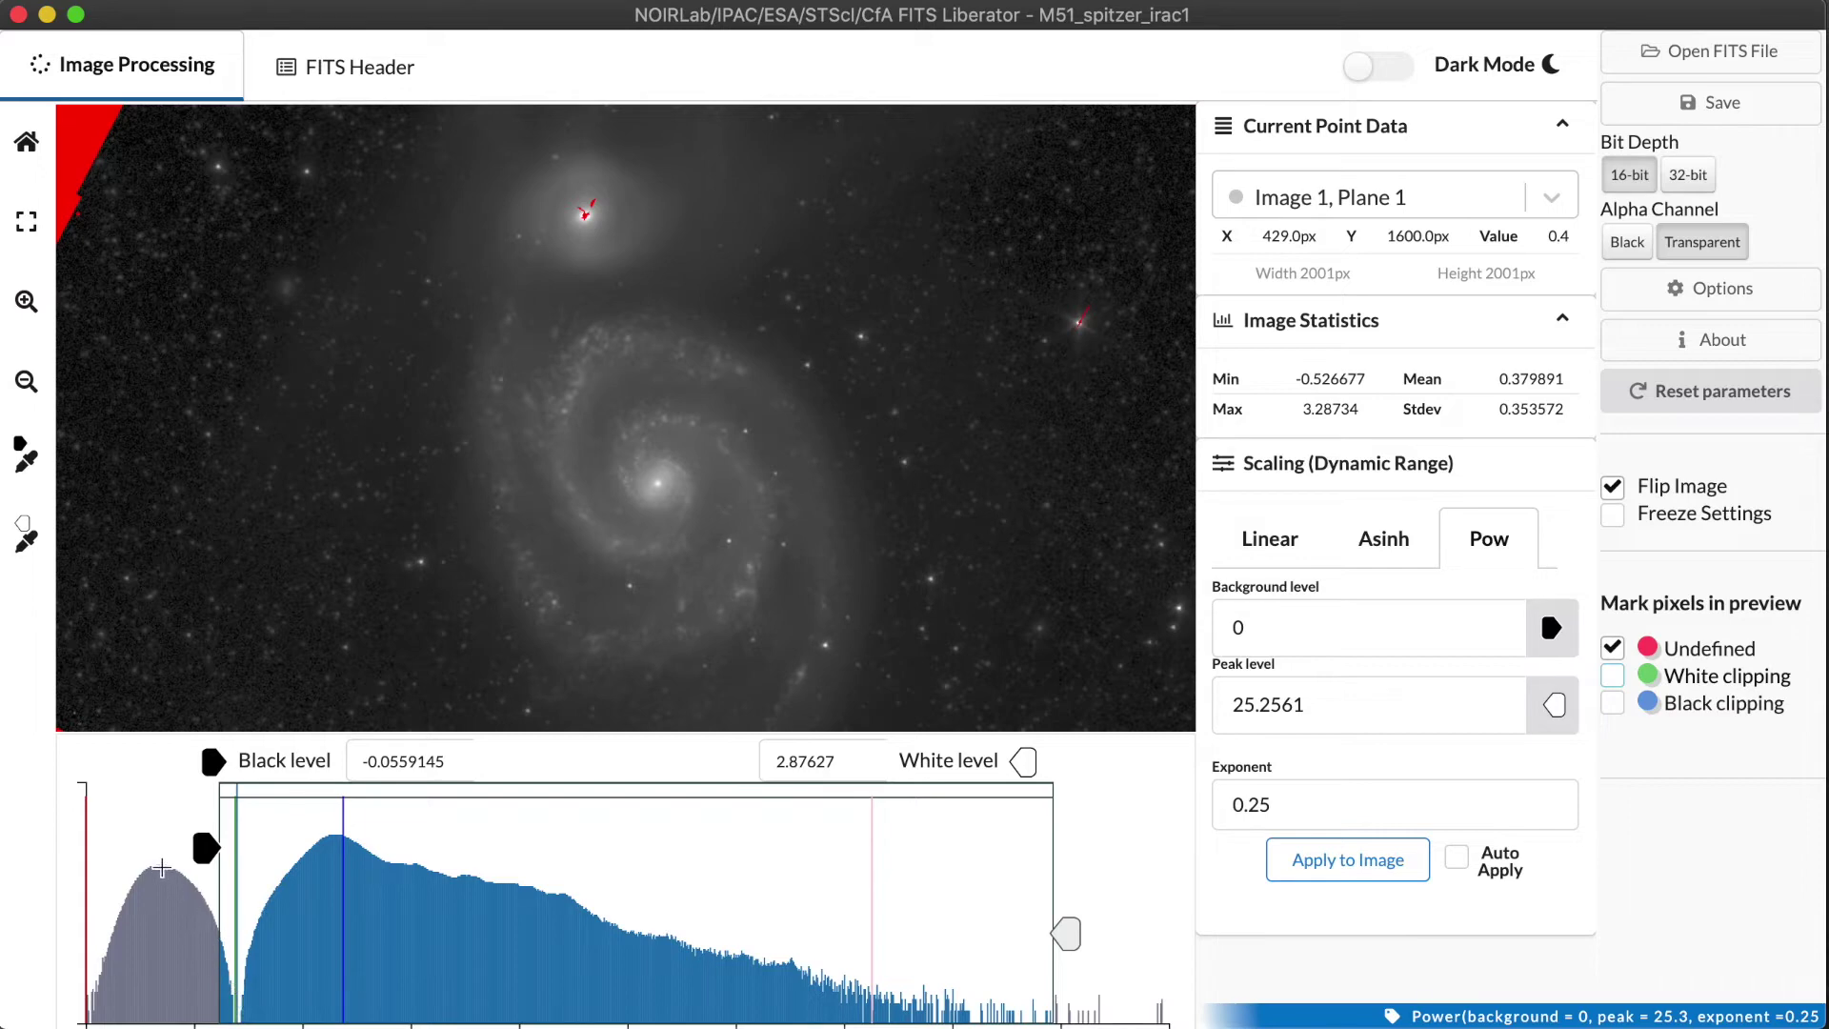
pyautogui.moveTo(205, 847); pyautogui.dragTo(250, 848)
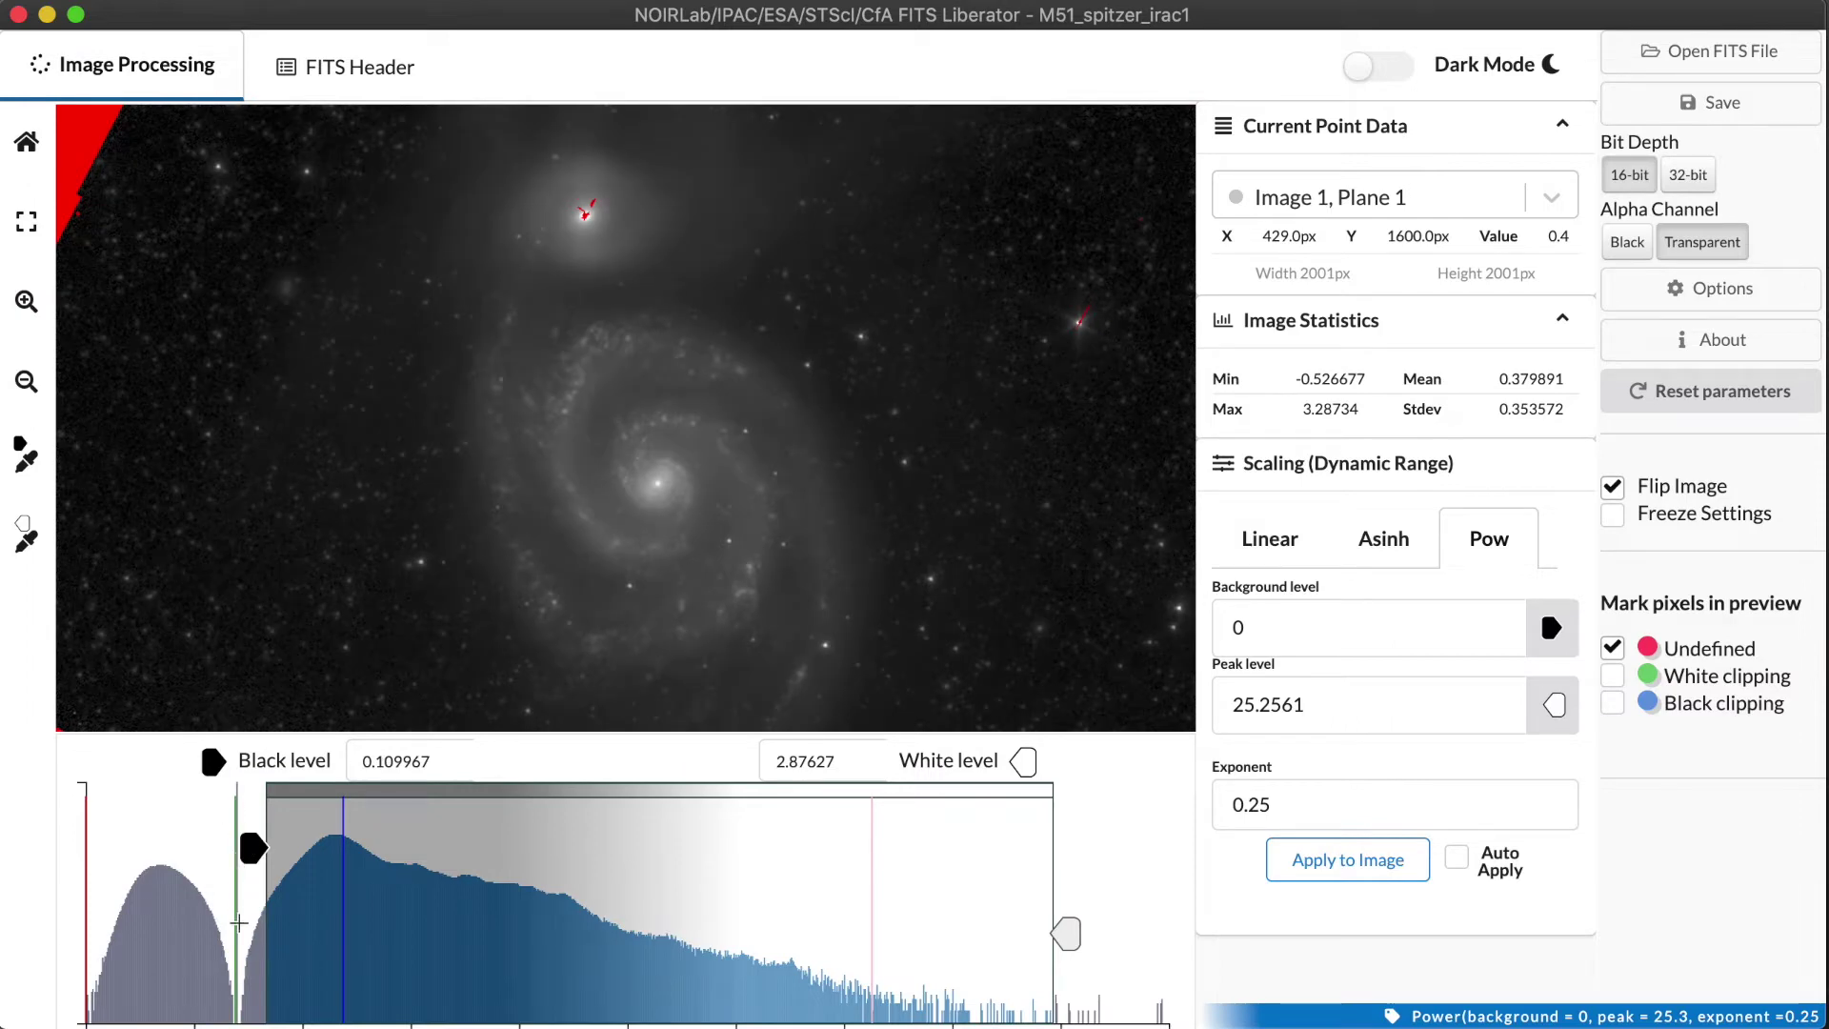
pyautogui.moveTo(251, 849); pyautogui.dragTo(210, 849)
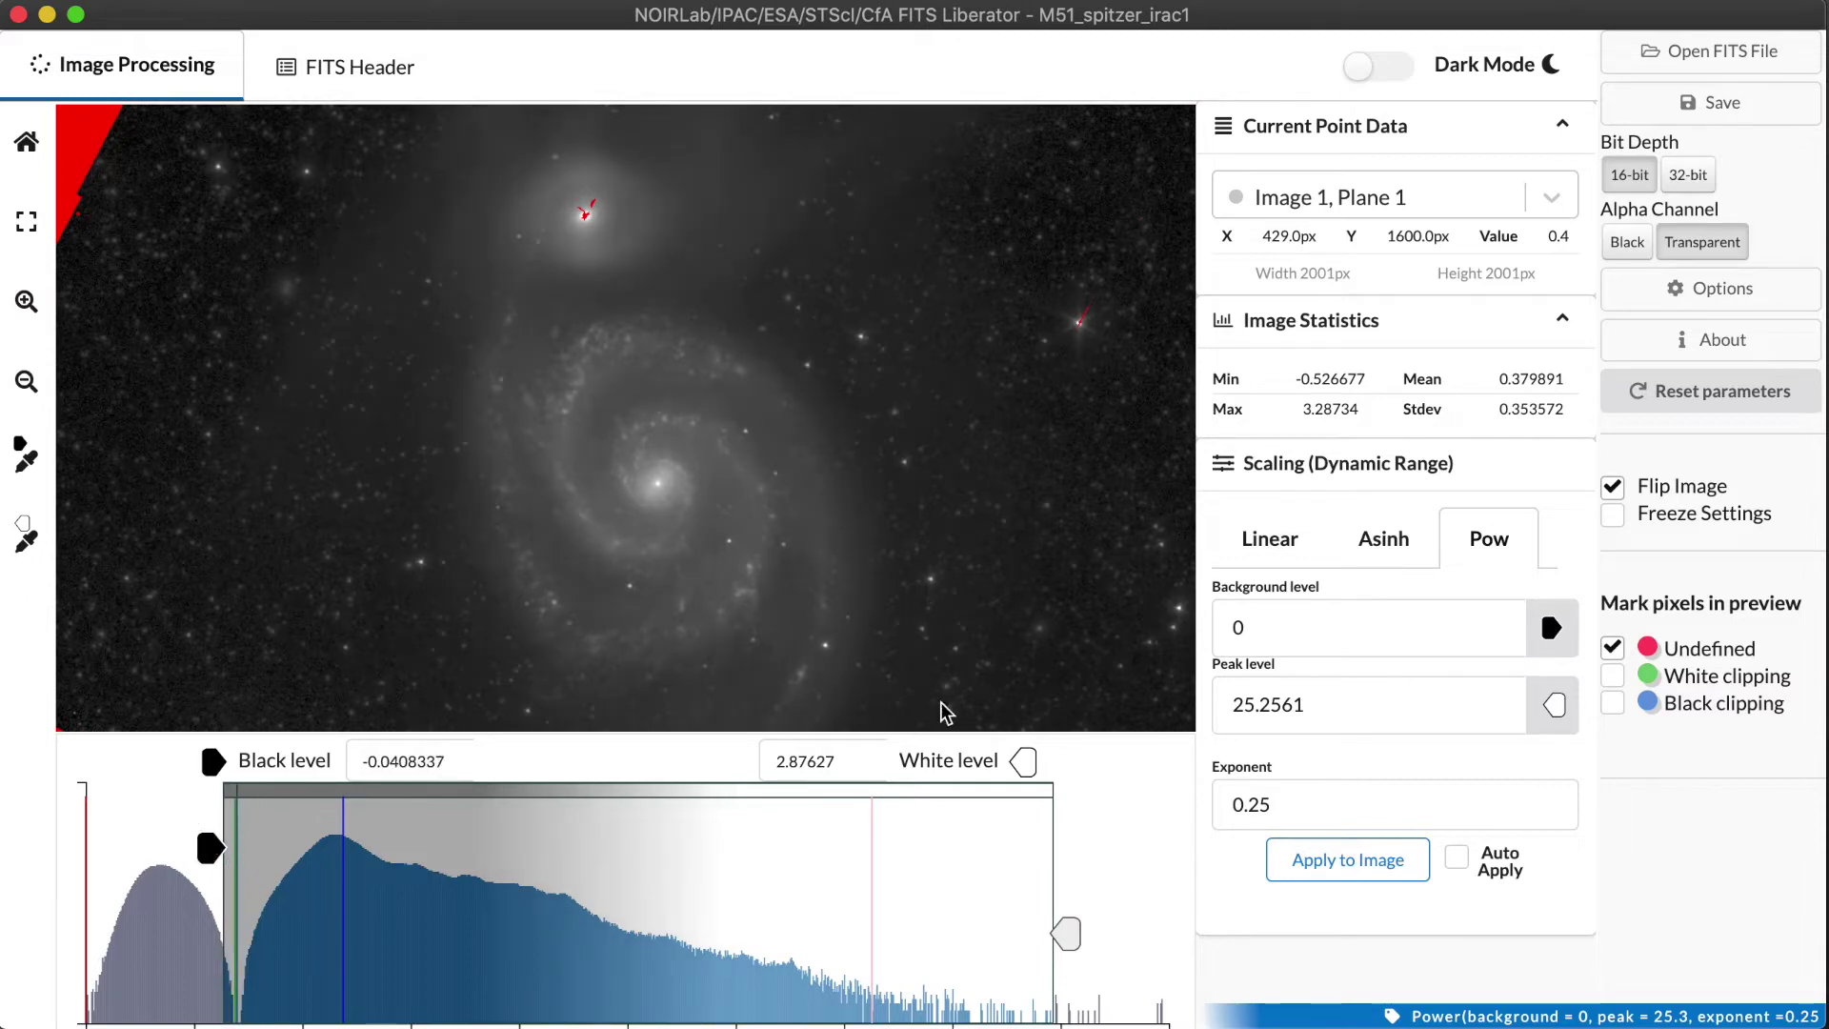
pyautogui.click(1780, 300)
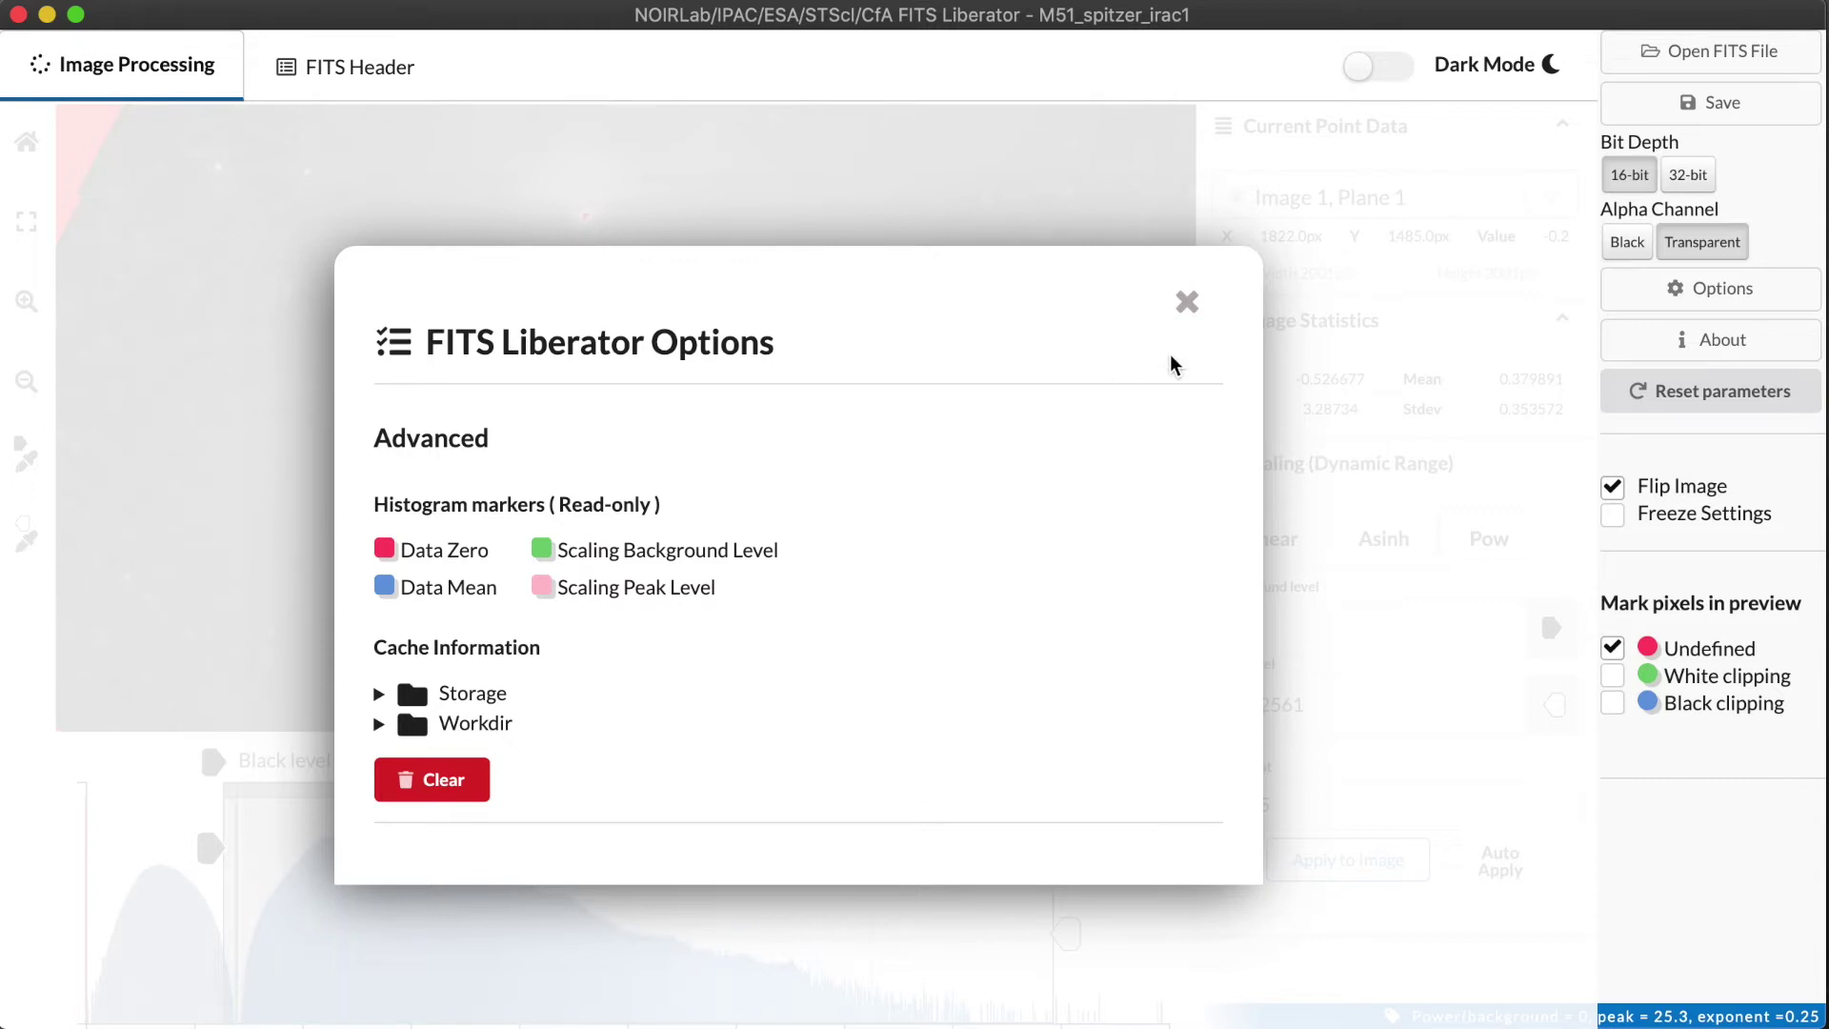
pyautogui.click(1187, 303)
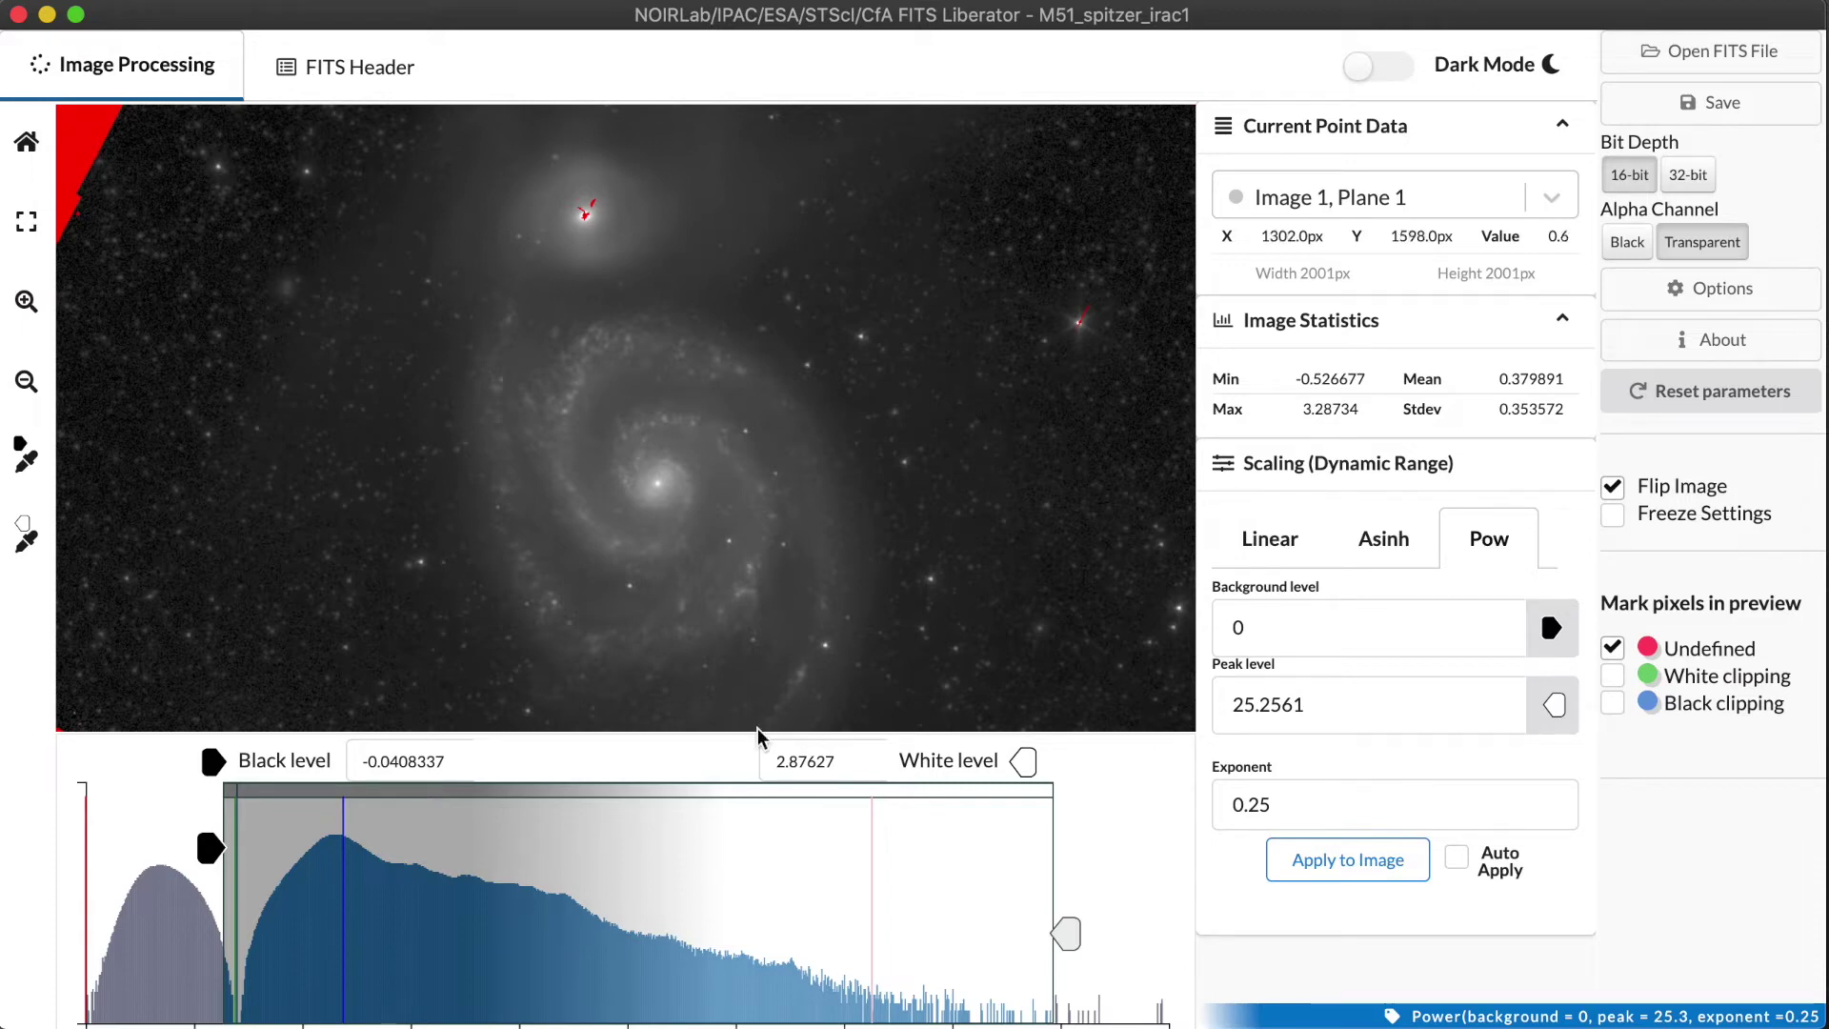
# Auto-set the background level to -0.0101363 and apply the 0.25 Pow stretch
pyautogui.moveTo(210, 848)
pyautogui.mouseDown()
pyautogui.moveTo(232, 845)
pyautogui.moveTo(188, 846)
pyautogui.moveTo(246, 847)
pyautogui.moveTo(129, 847)
pyautogui.mouseUp()
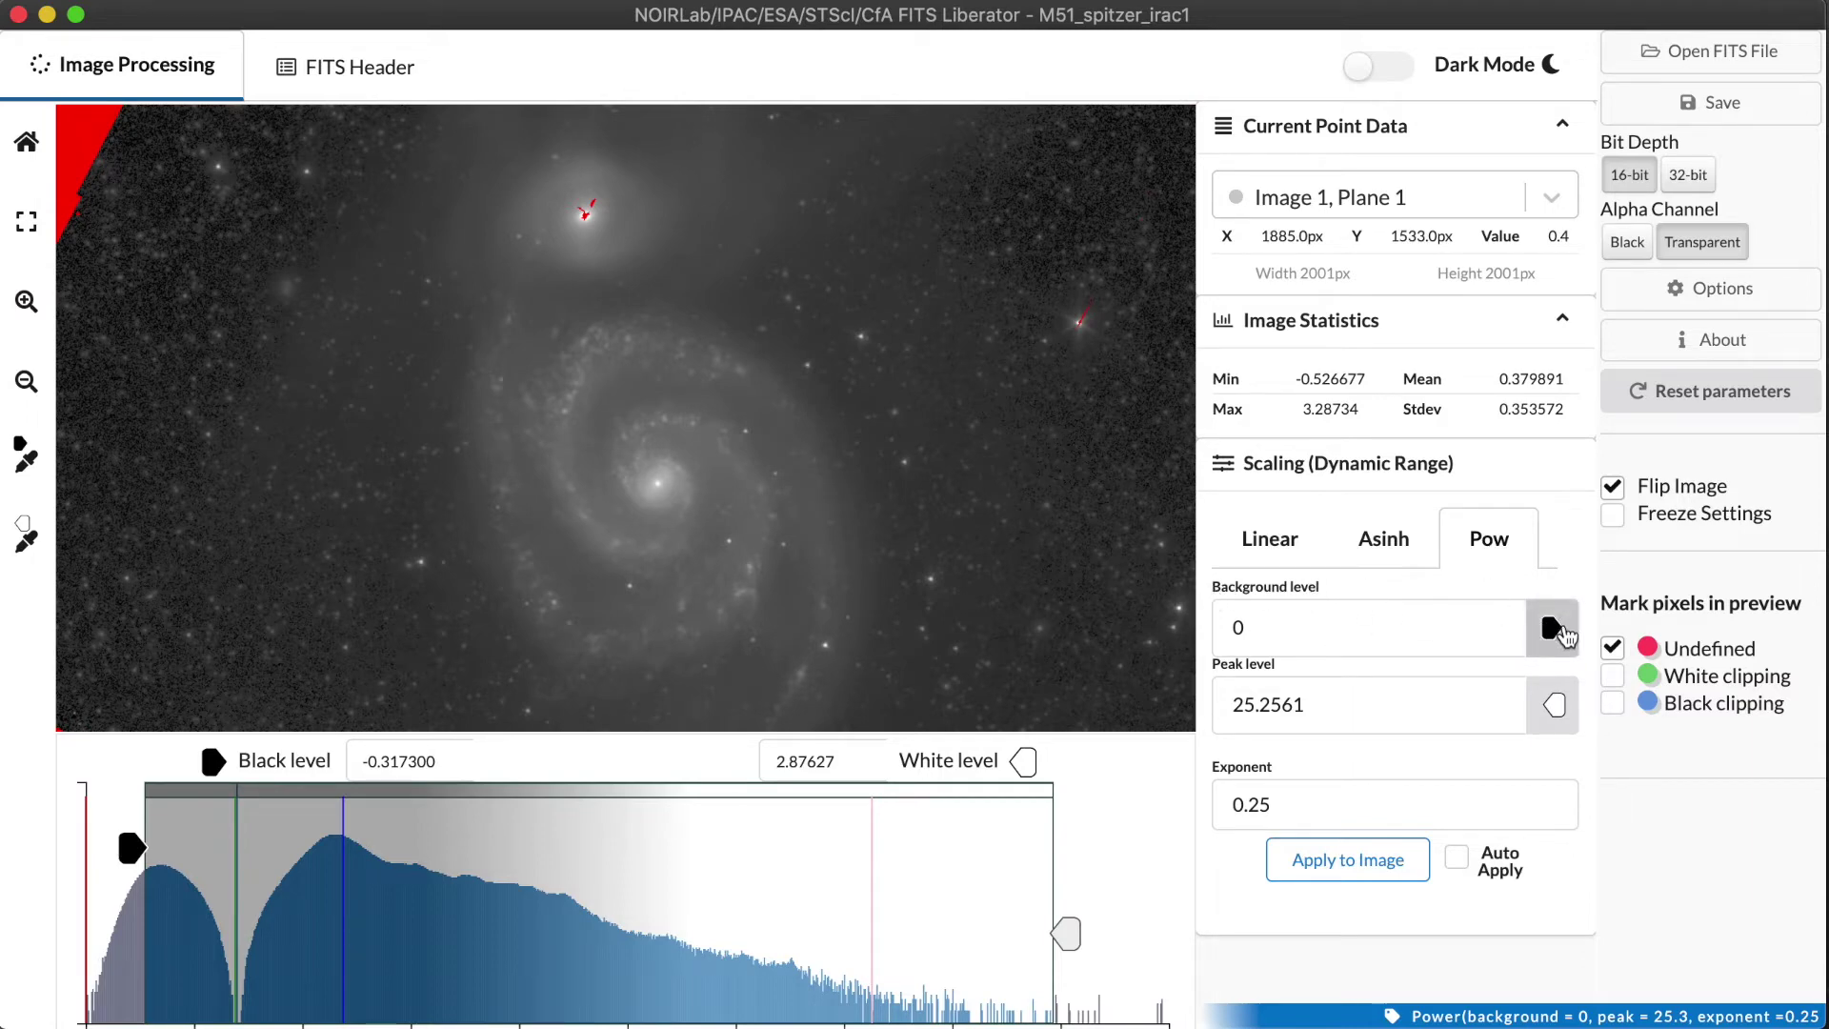
pyautogui.click(1563, 636)
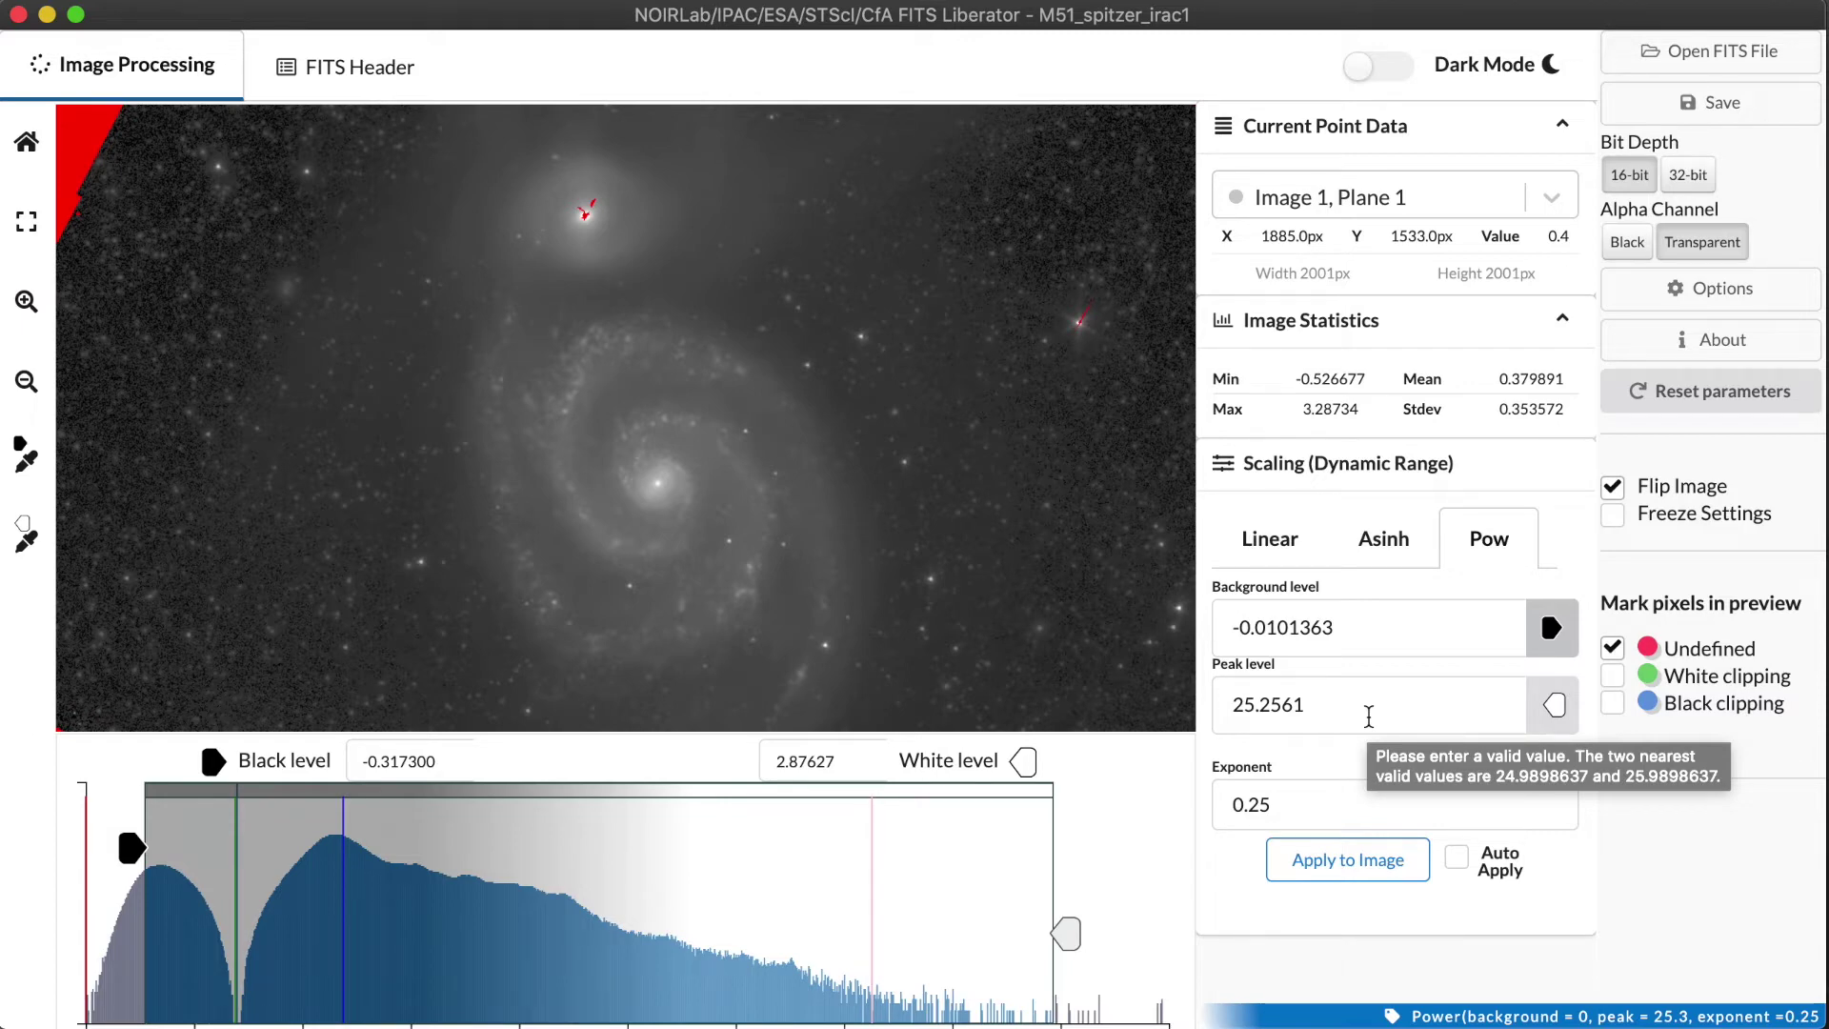
pyautogui.click(1345, 863)
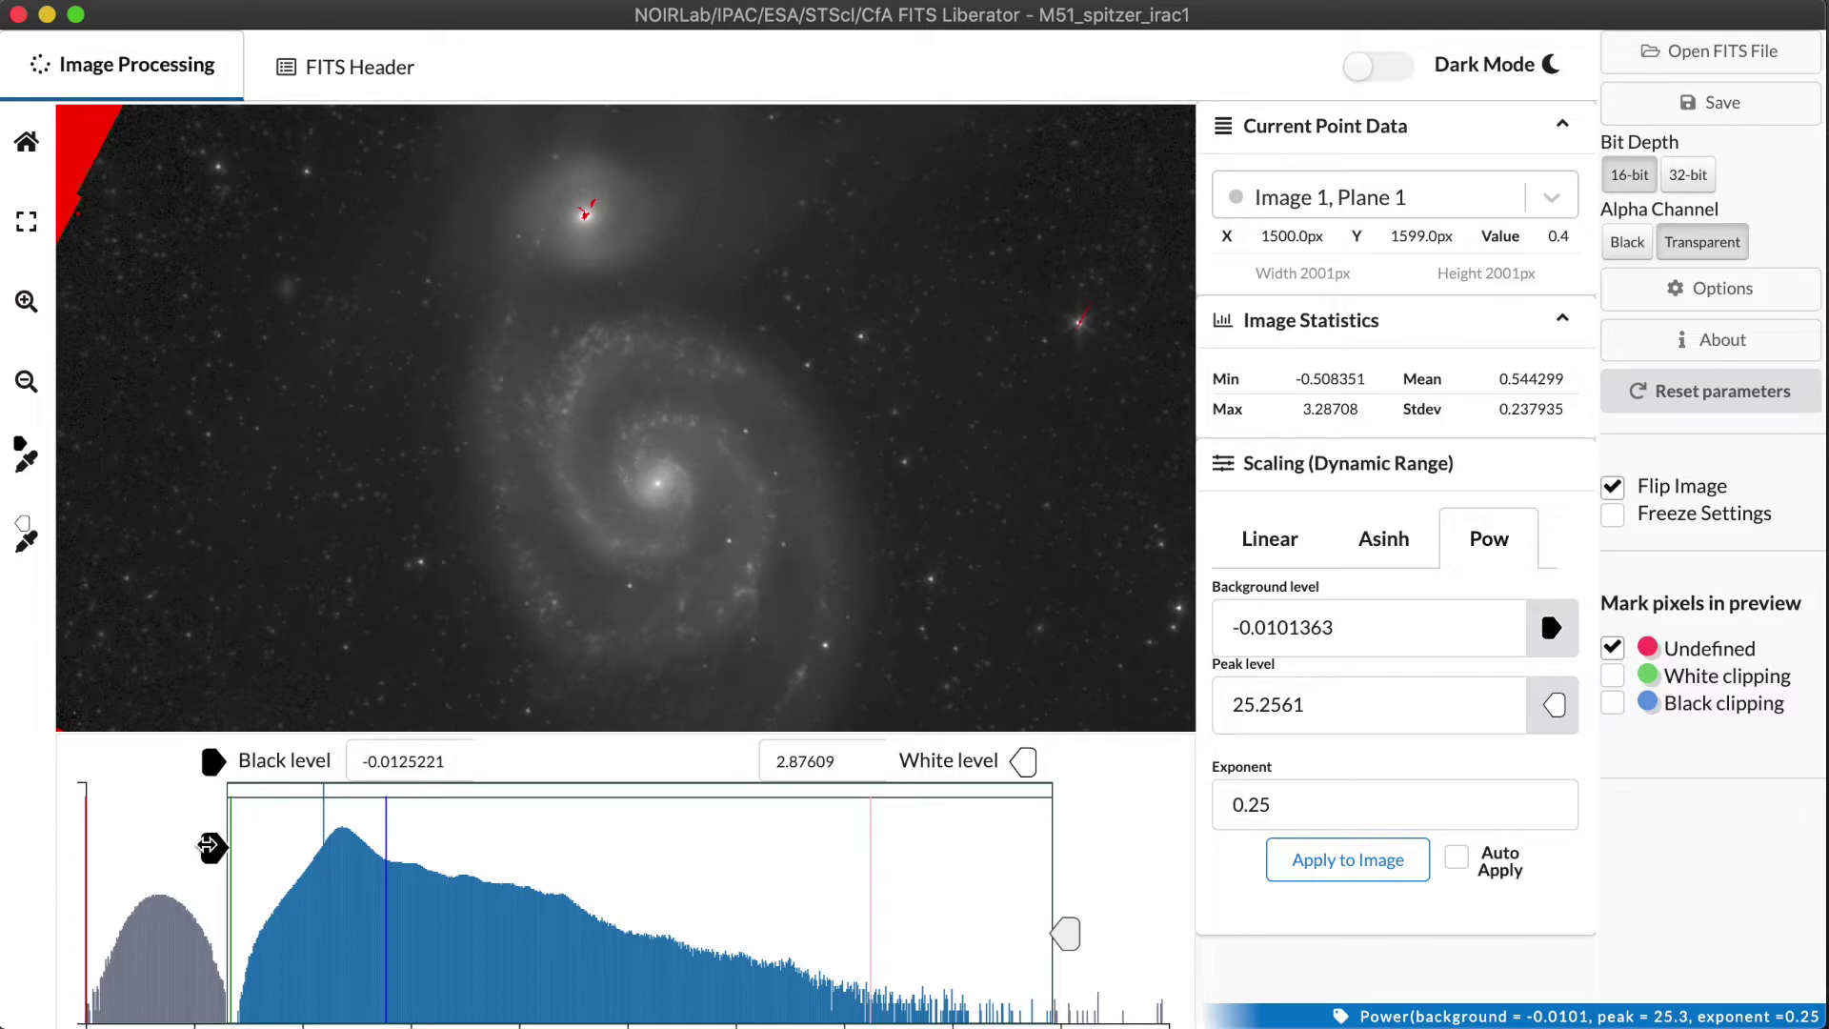
pyautogui.click(209, 846)
# Re-enable white and black clipping marks and raise the black level to 0.1325
pyautogui.moveTo(208, 846); pyautogui.dragTo(187, 846)
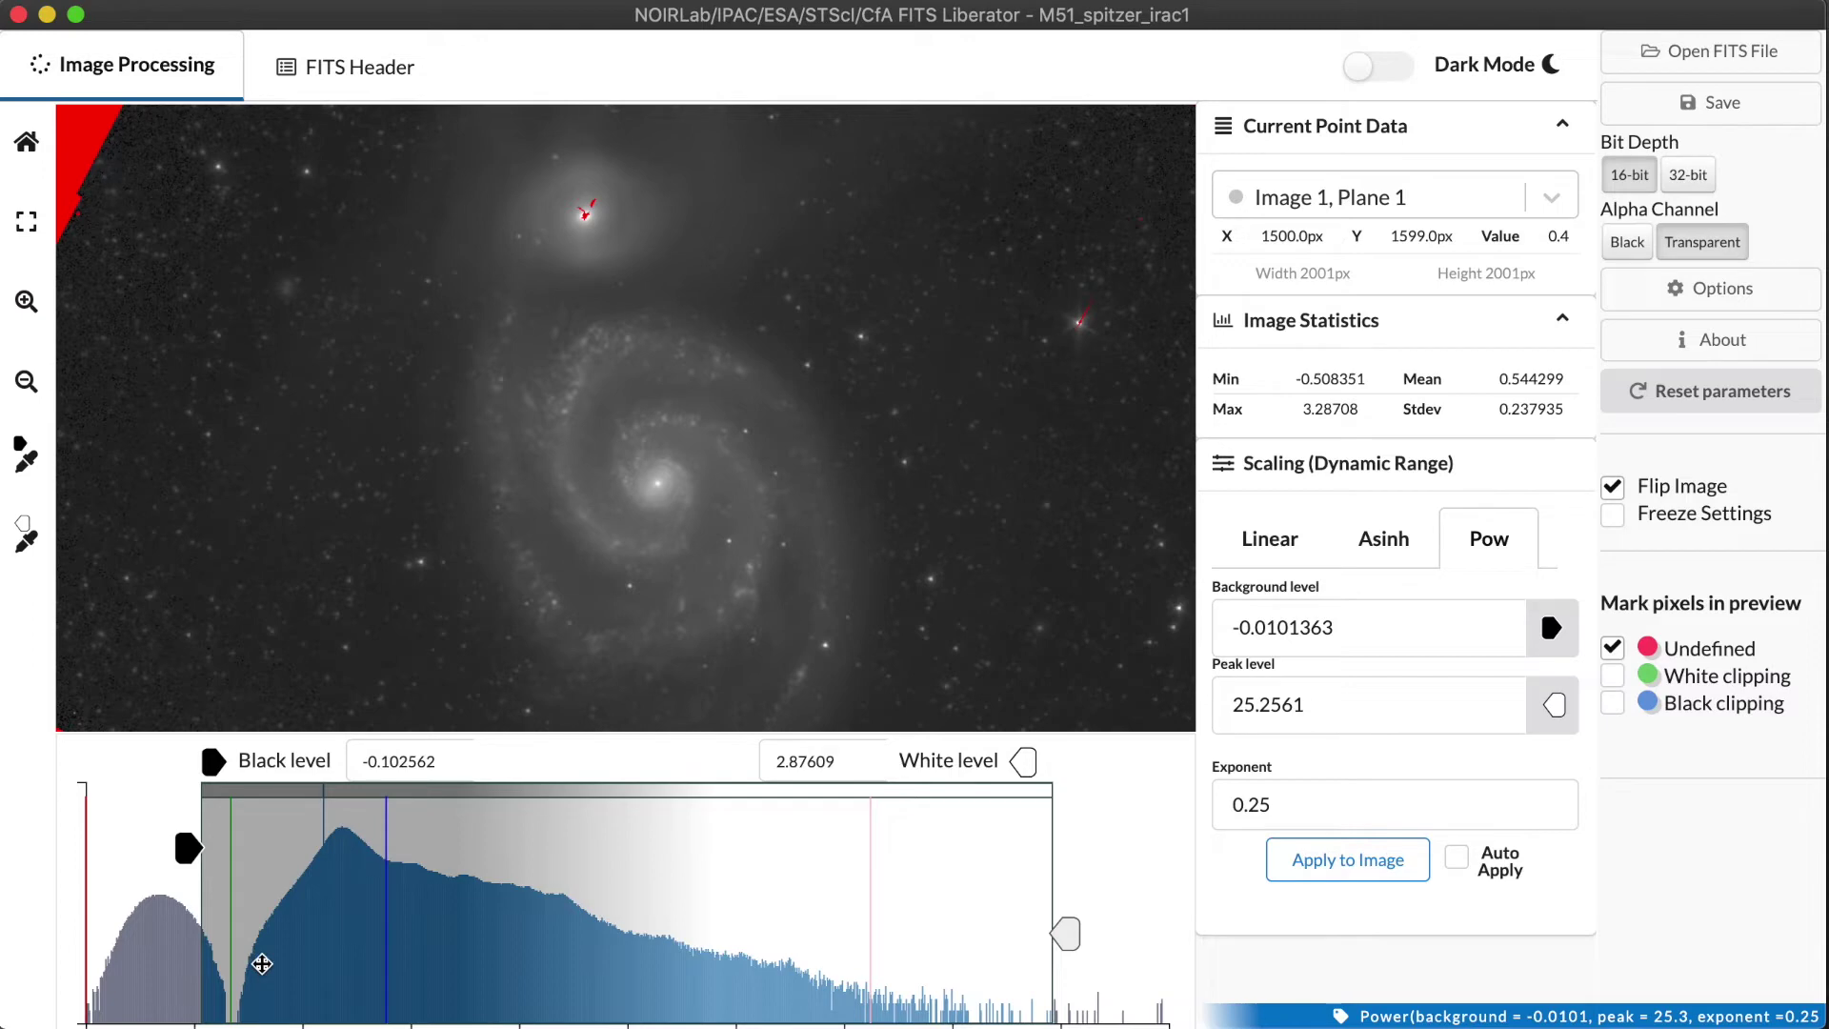
pyautogui.moveTo(188, 847); pyautogui.dragTo(217, 849)
pyautogui.click(1612, 703)
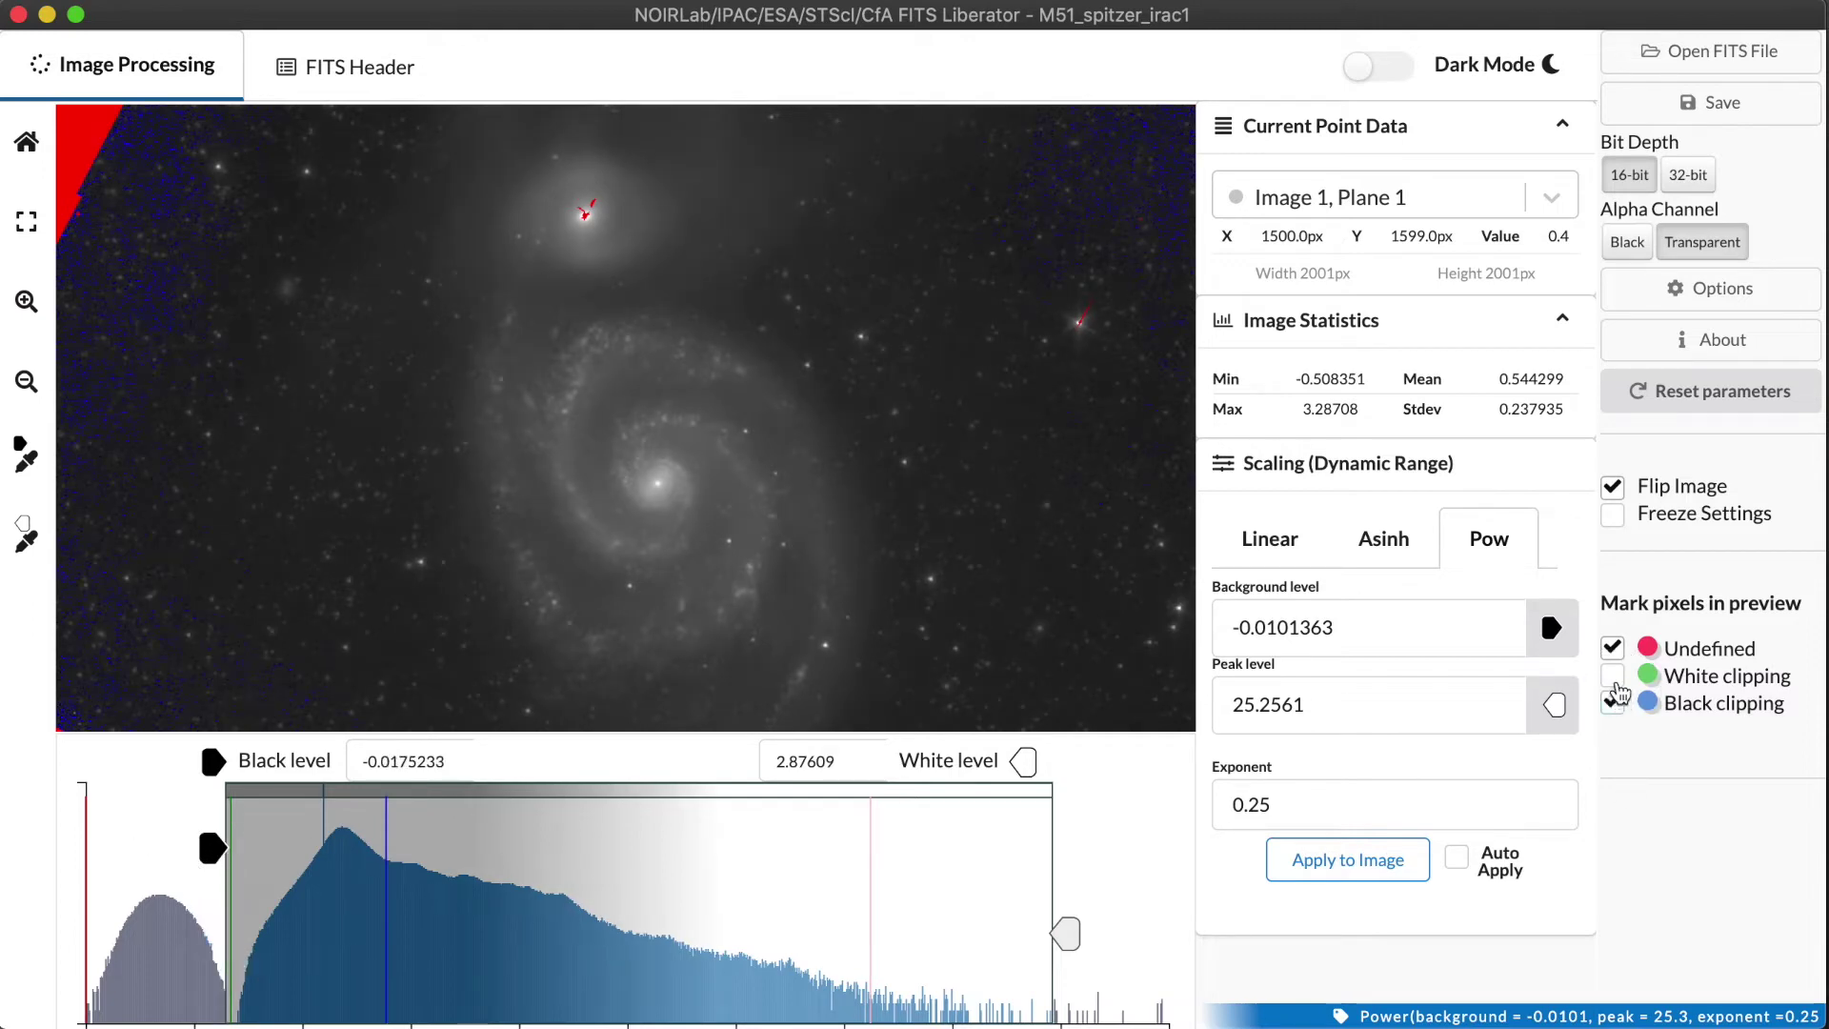
pyautogui.click(1612, 675)
pyautogui.moveTo(204, 847)
pyautogui.mouseDown()
pyautogui.moveTo(163, 845)
pyautogui.moveTo(217, 848)
pyautogui.mouseUp()
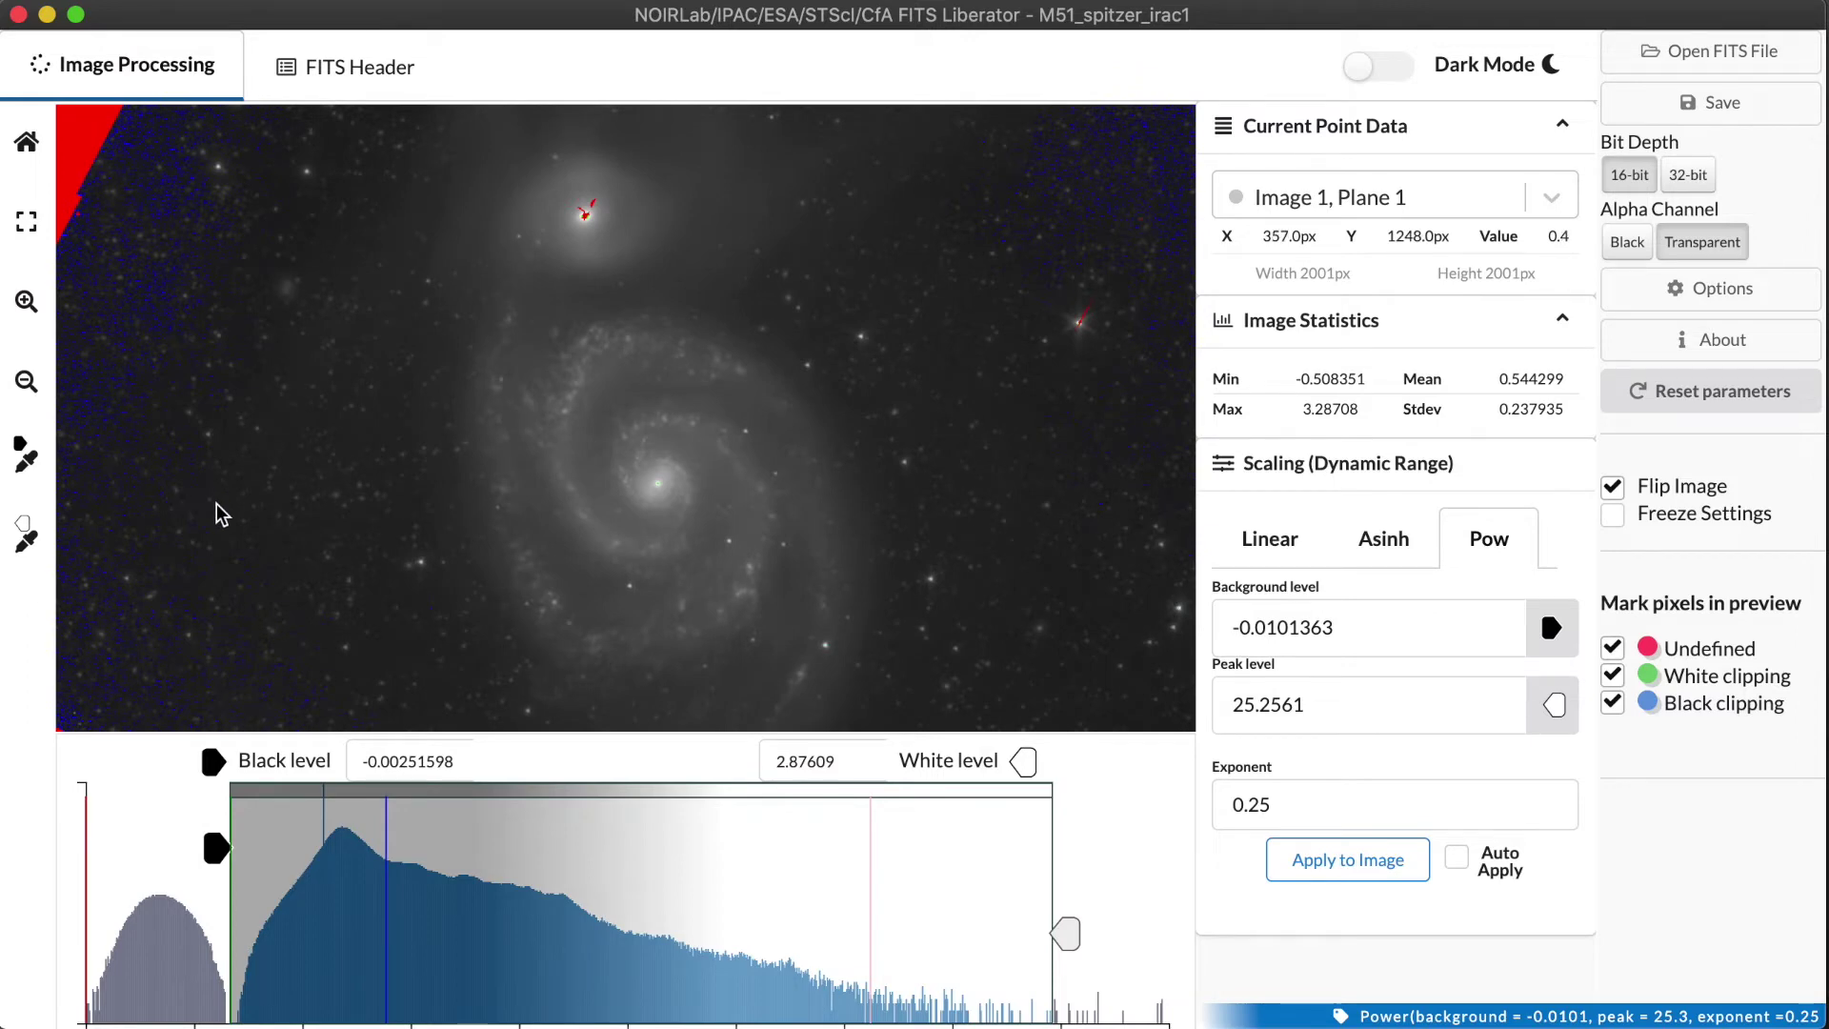
pyautogui.moveTo(214, 848); pyautogui.dragTo(70, 853)
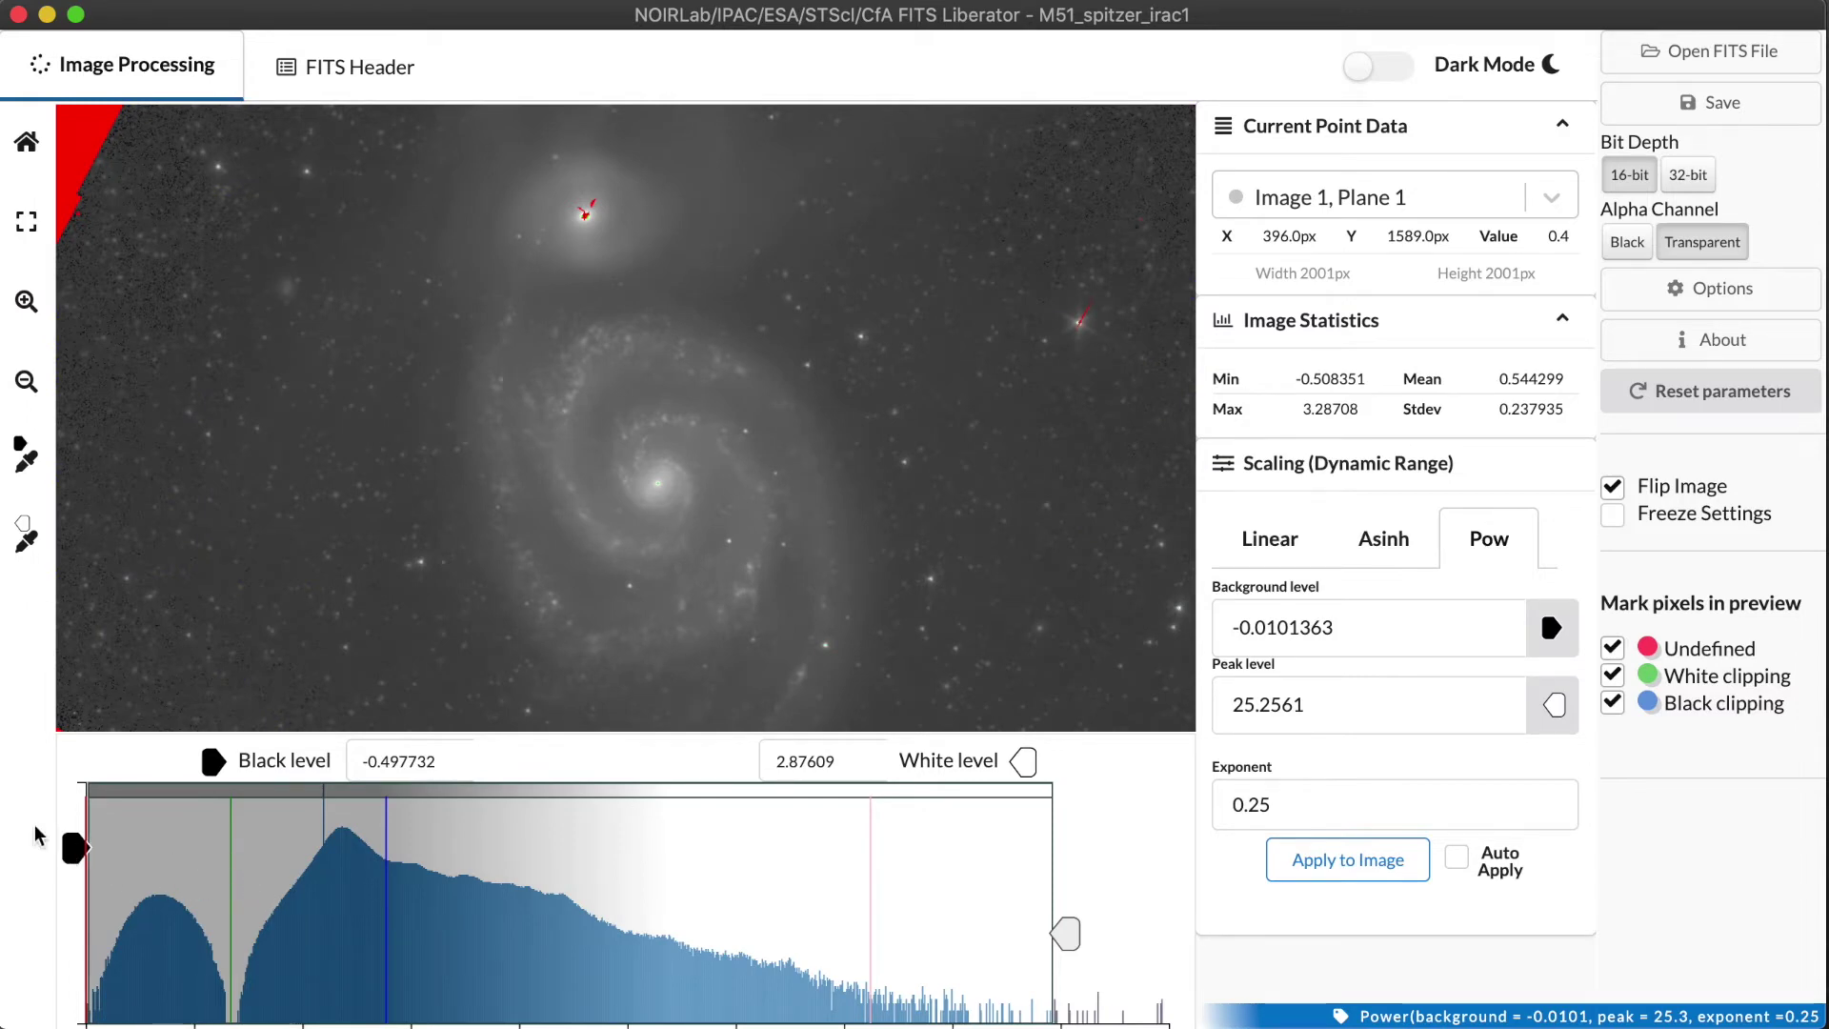
pyautogui.moveTo(72, 846); pyautogui.dragTo(254, 848)
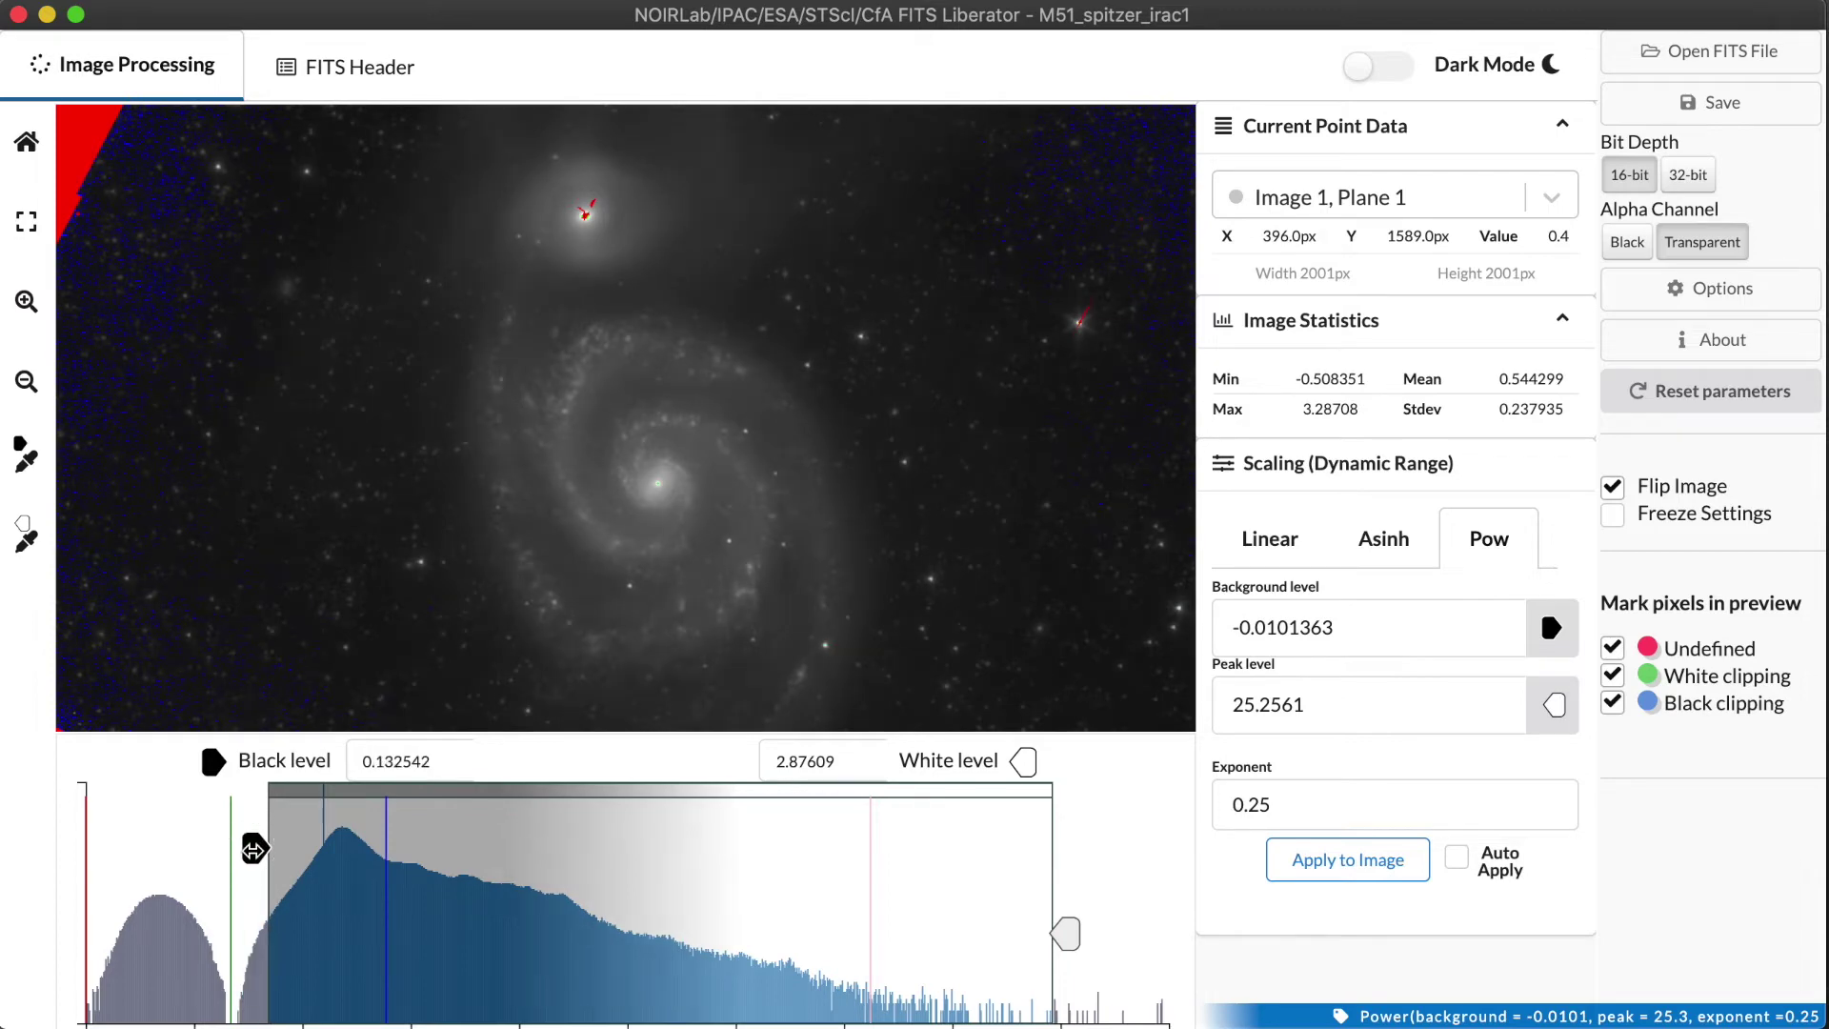
# Reapply the Pow stretch with background -0.00982756, raise black level to ~0.14, then select Asinh
pyautogui.click(1551, 633)
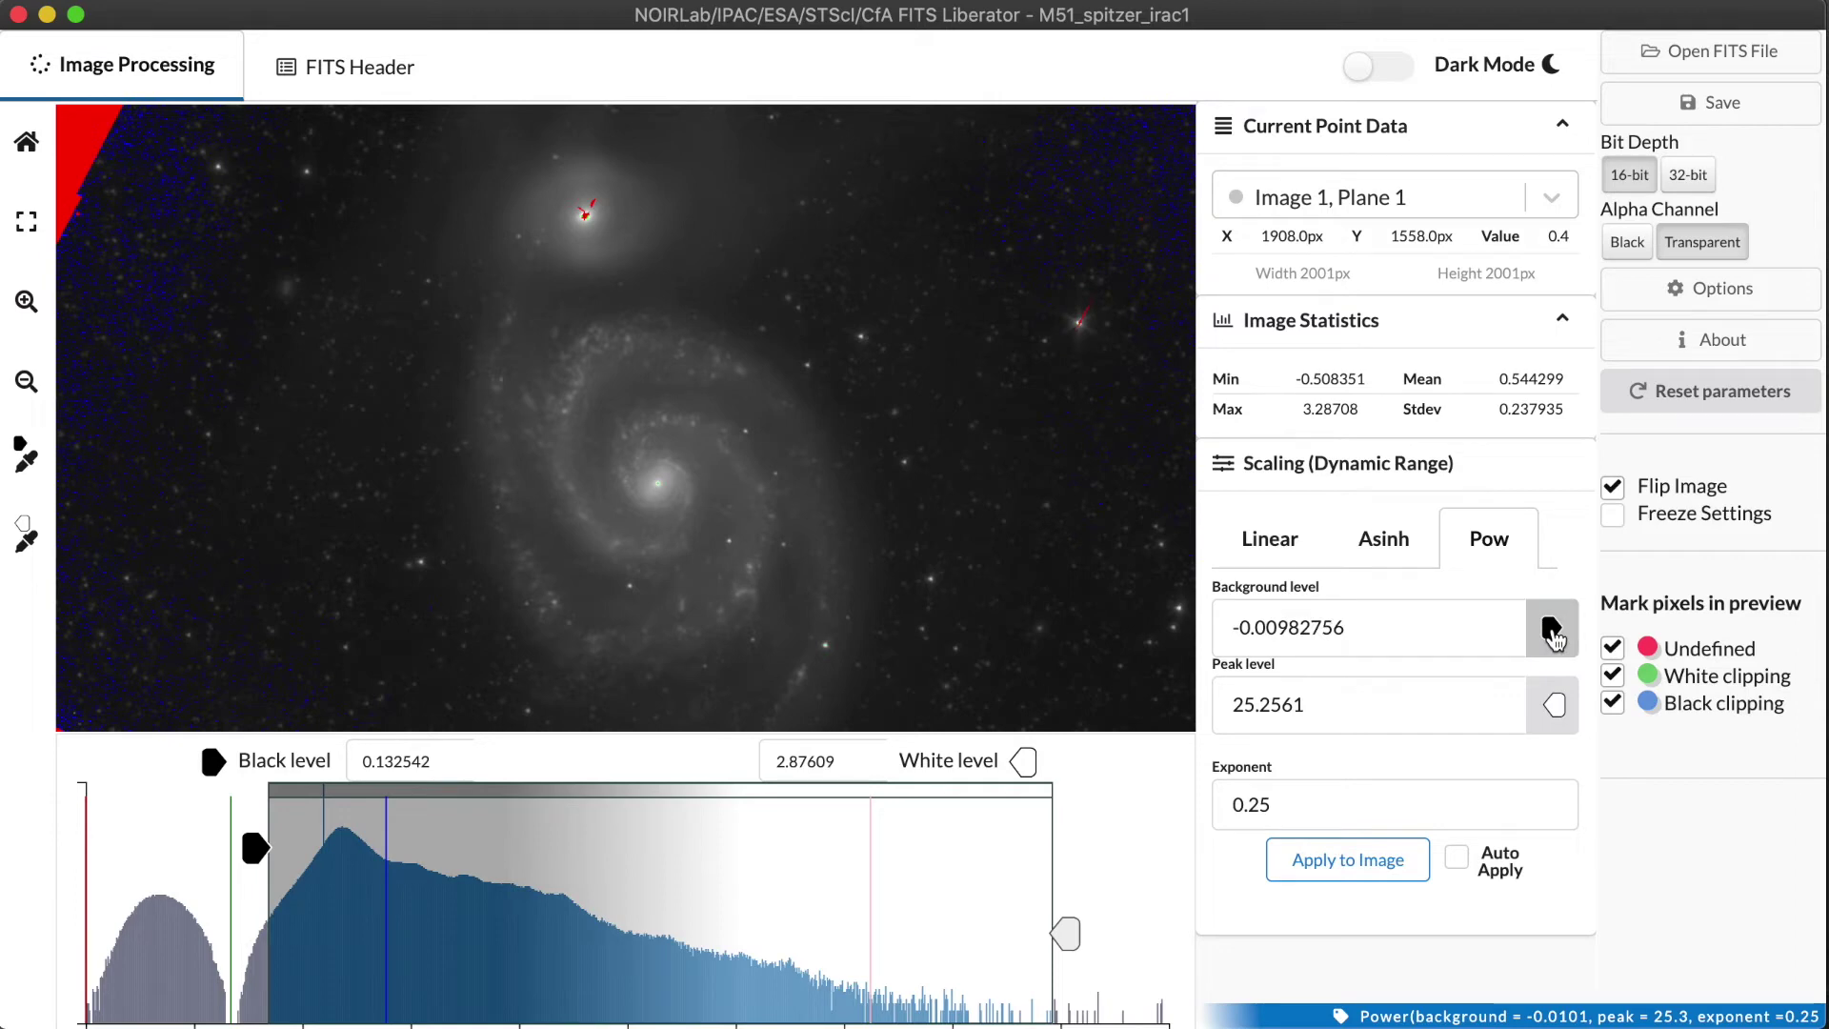
pyautogui.click(1357, 868)
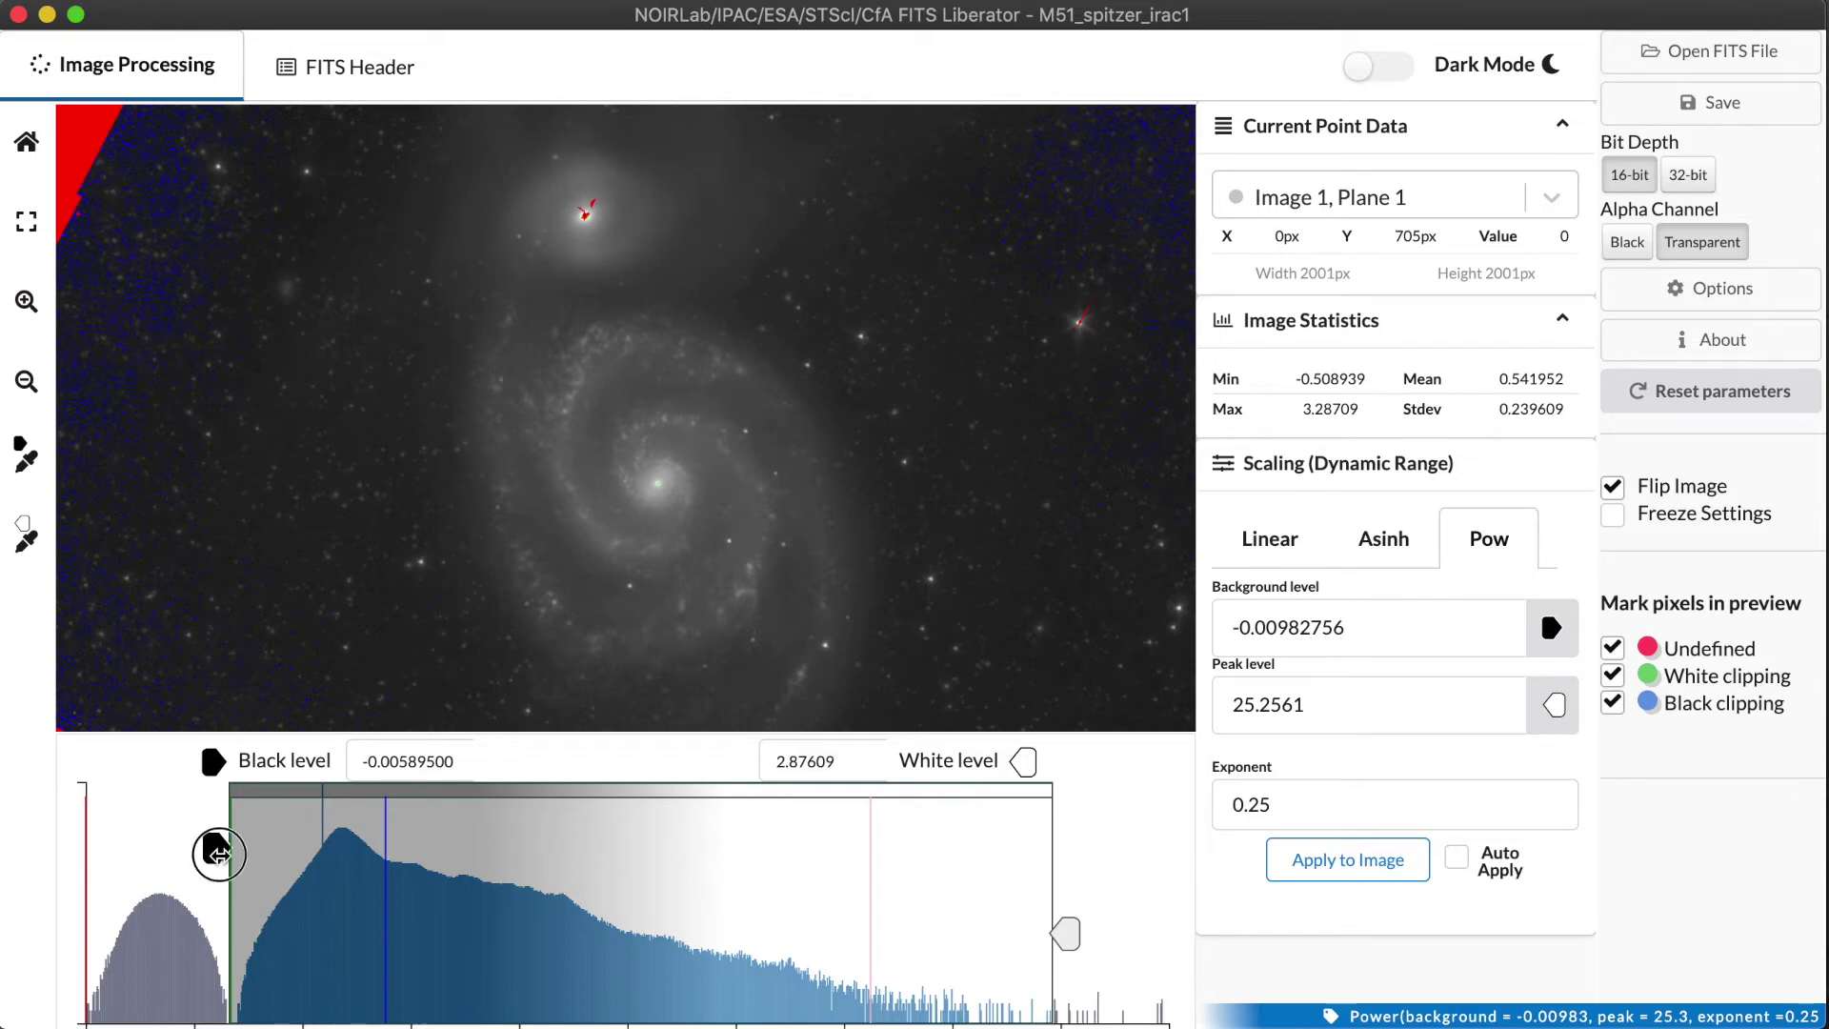
pyautogui.moveTo(216, 848); pyautogui.dragTo(272, 848)
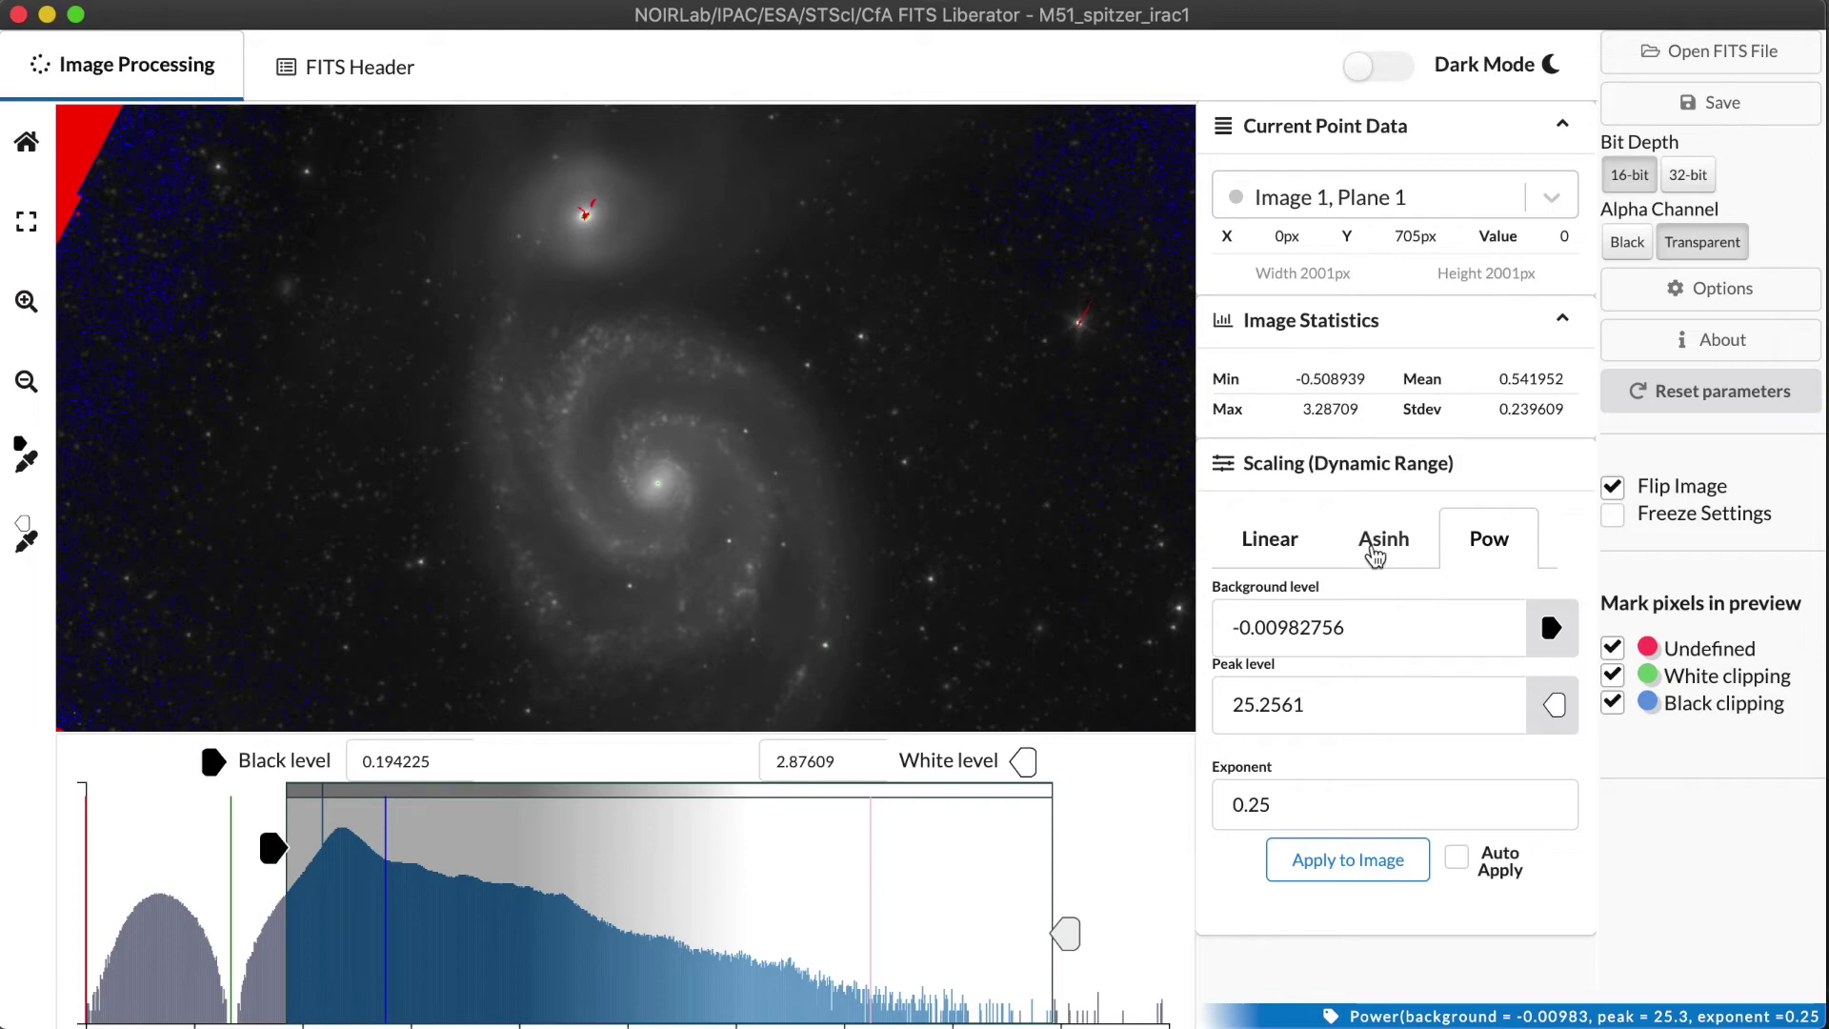
pyautogui.click(1373, 545)
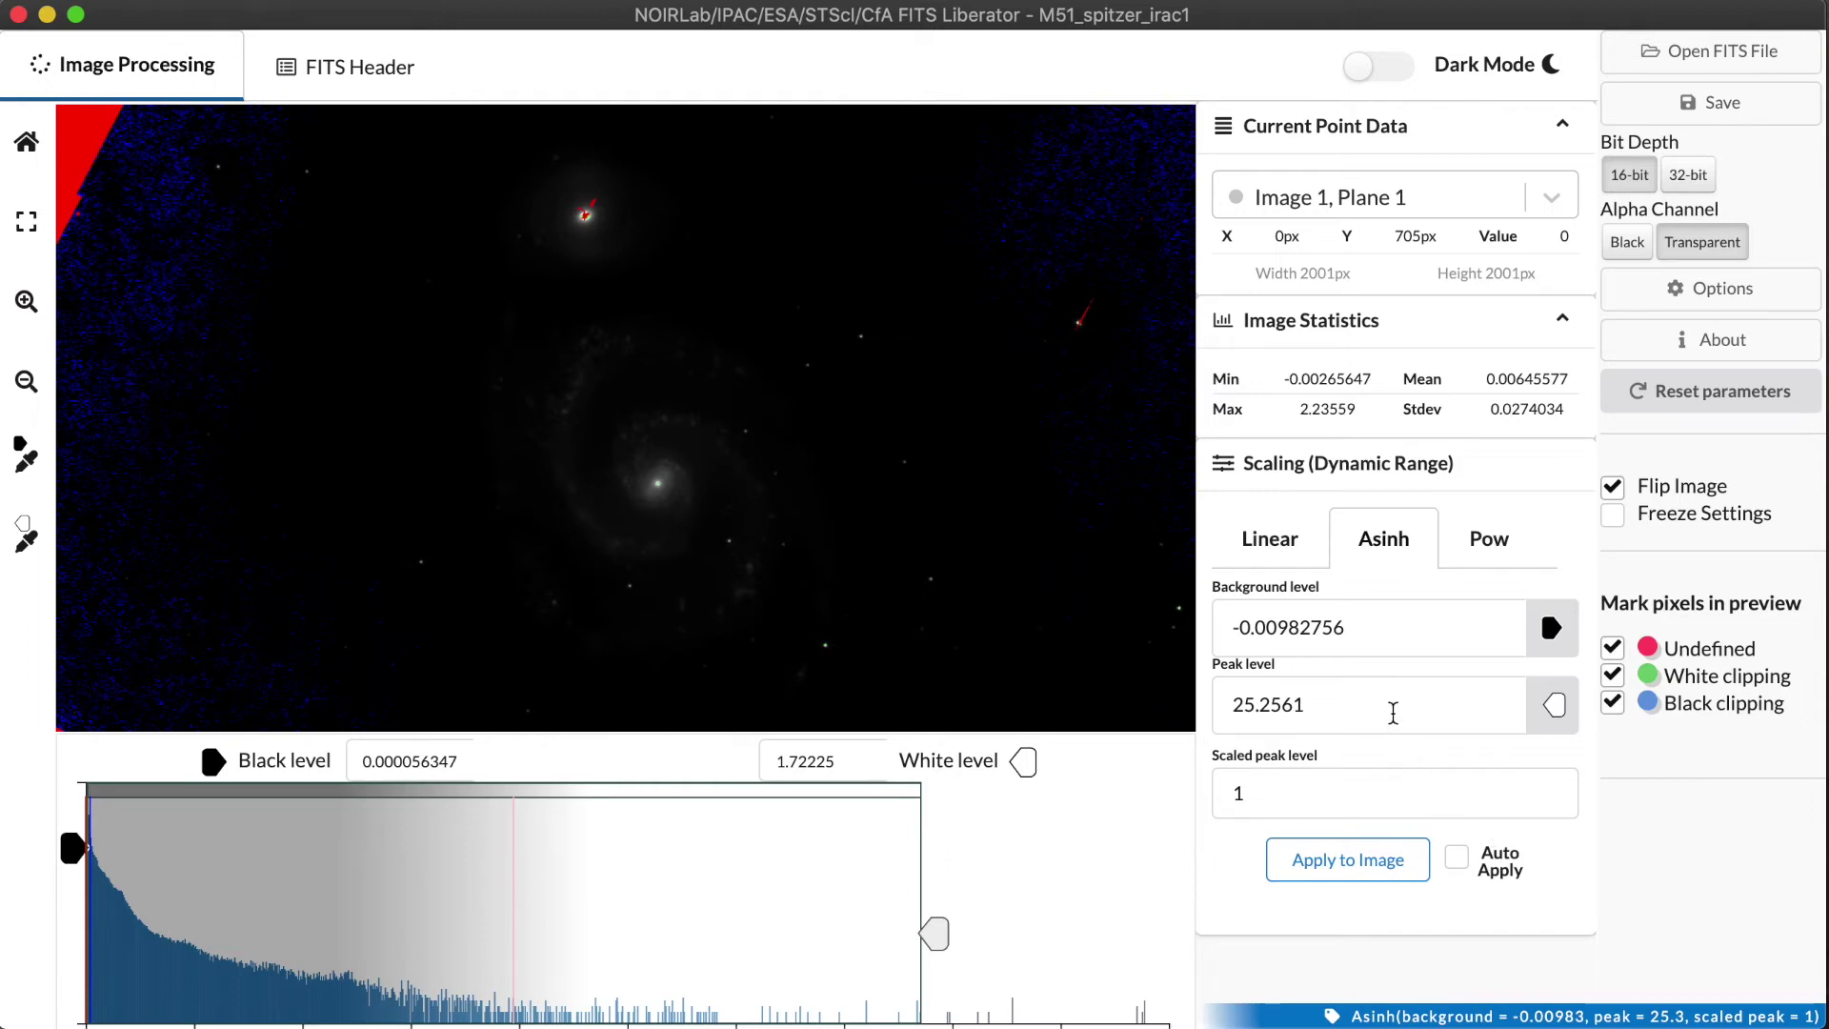
# Toggle Linear and back to Asinh, lower the white level, and auto-set peak level 63.6444
pyautogui.click(1263, 551)
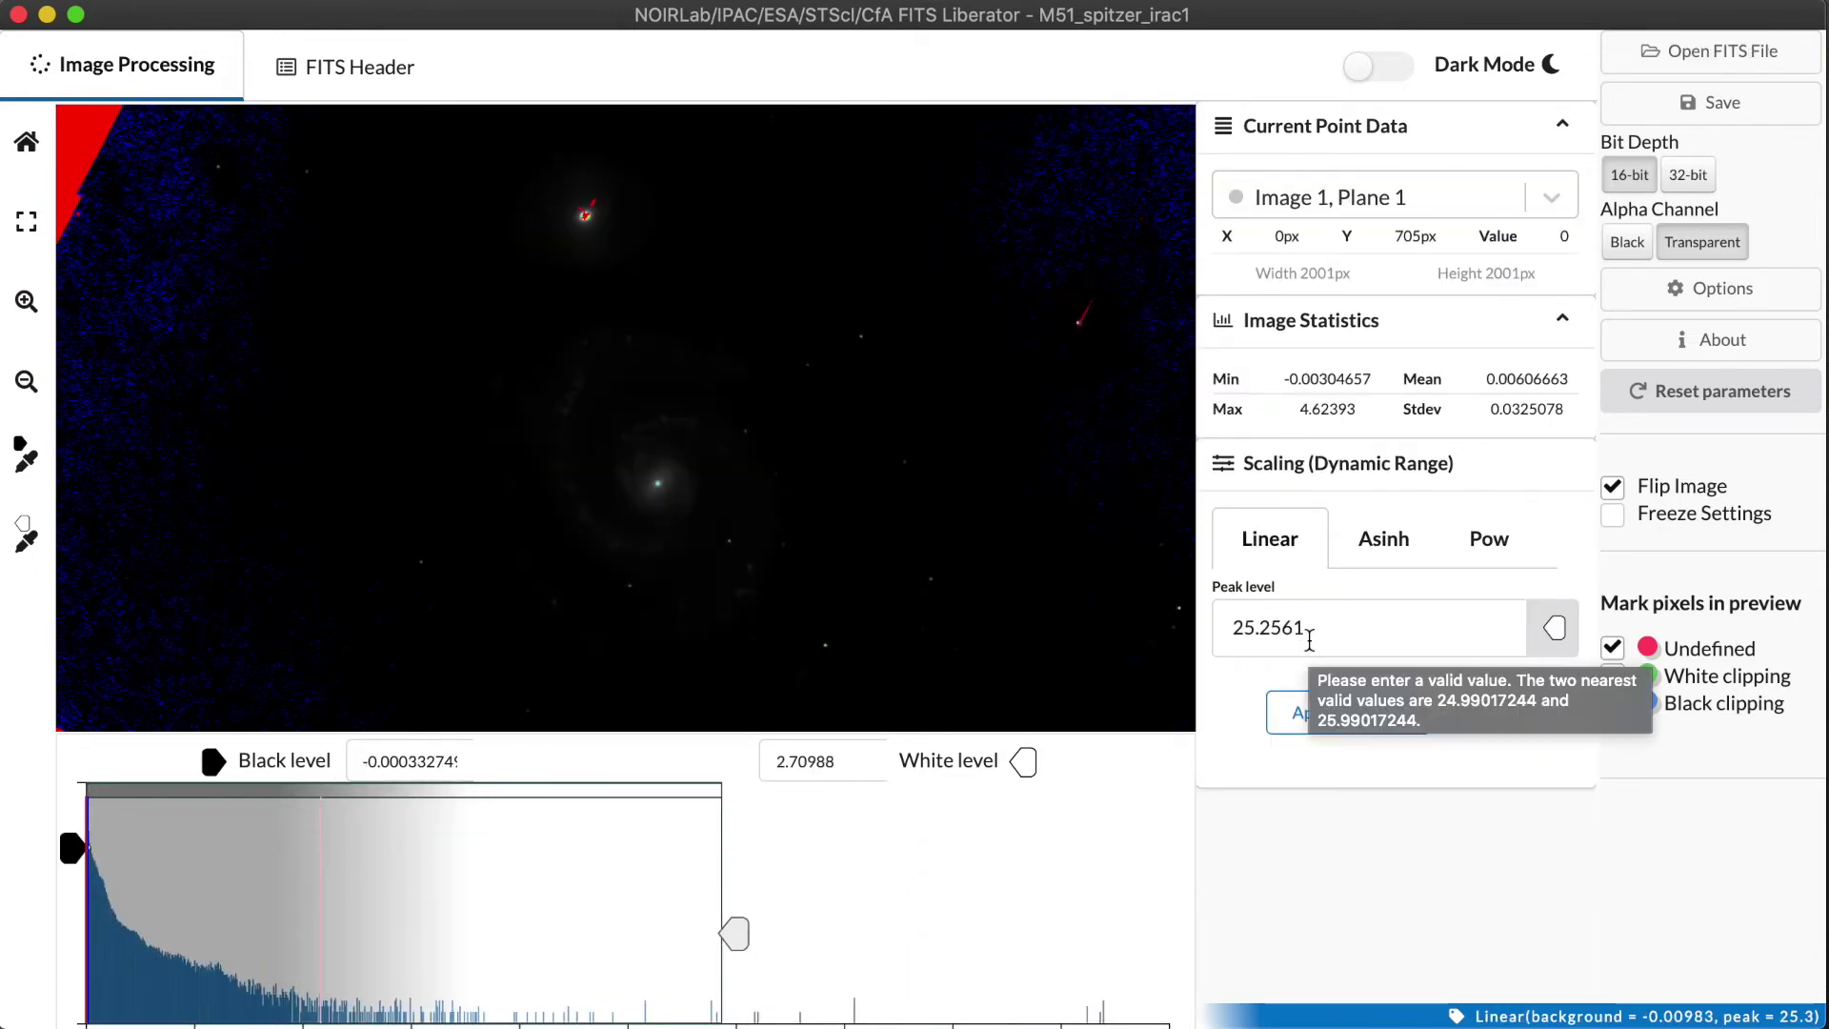
pyautogui.click(1367, 551)
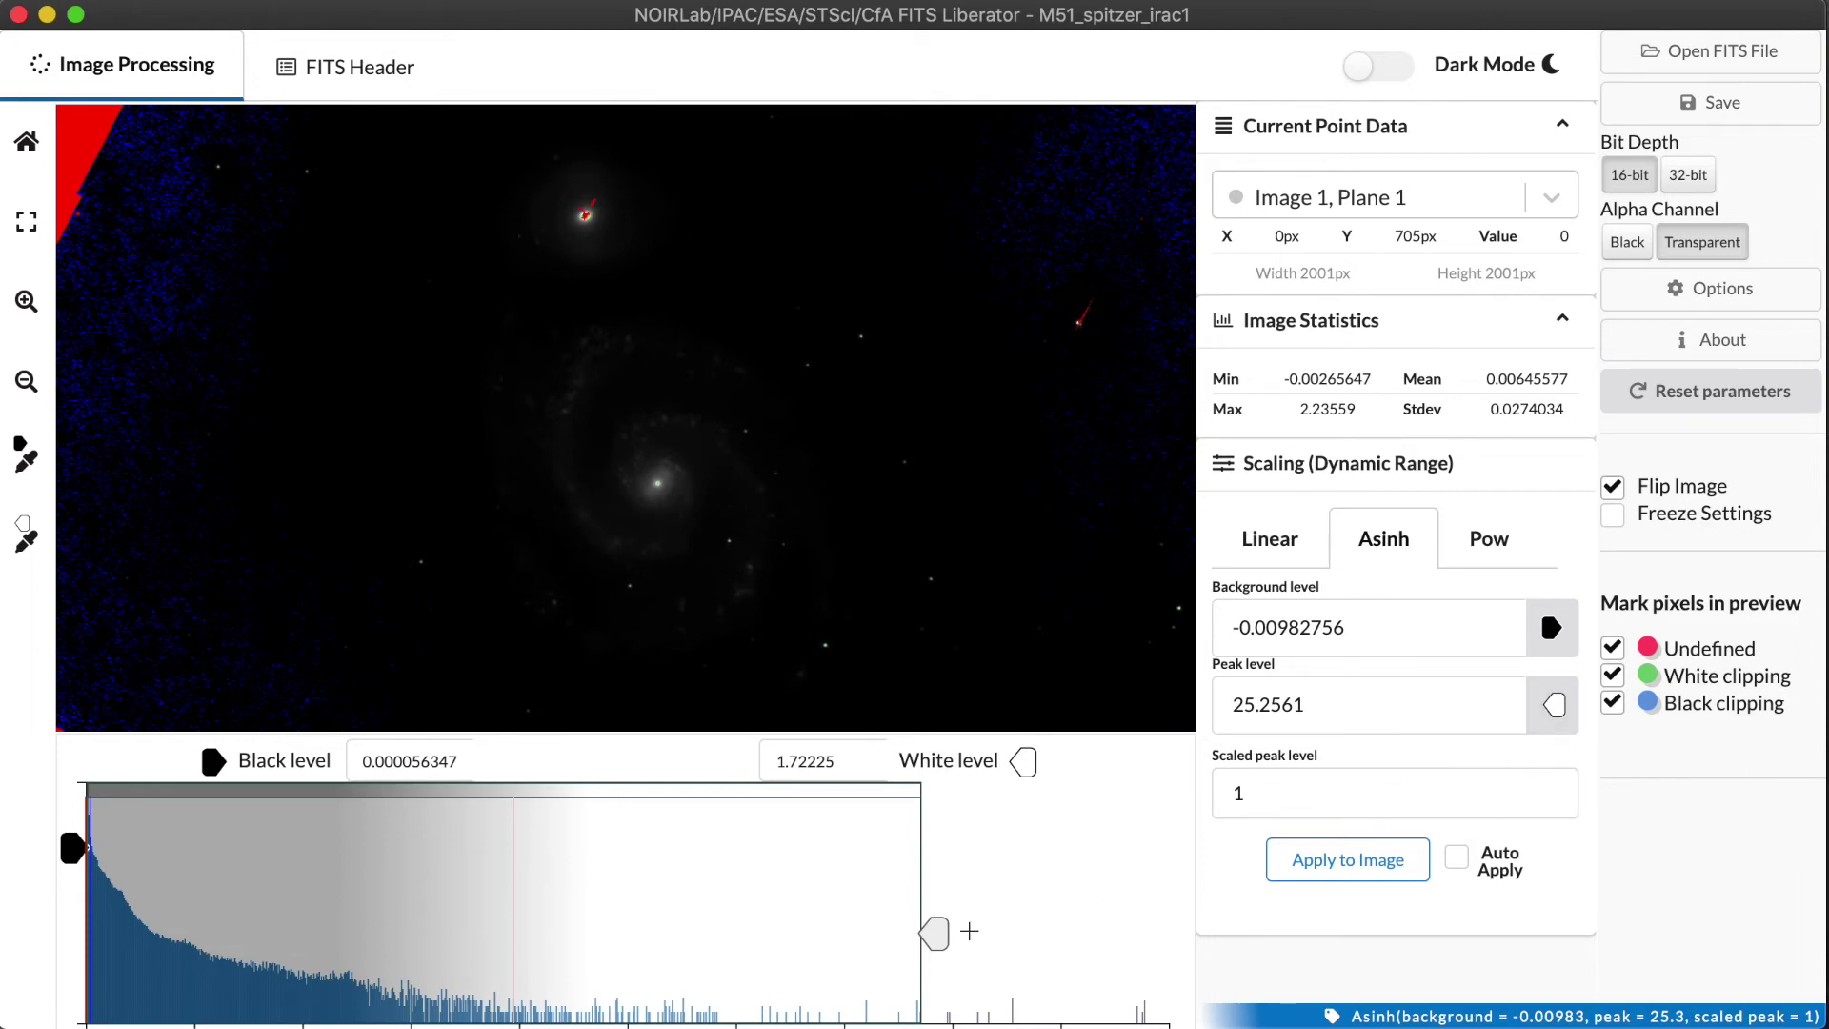
pyautogui.moveTo(934, 934)
pyautogui.mouseDown()
pyautogui.moveTo(806, 937)
pyautogui.moveTo(937, 936)
pyautogui.moveTo(882, 934)
pyautogui.moveTo(900, 937)
pyautogui.mouseUp()
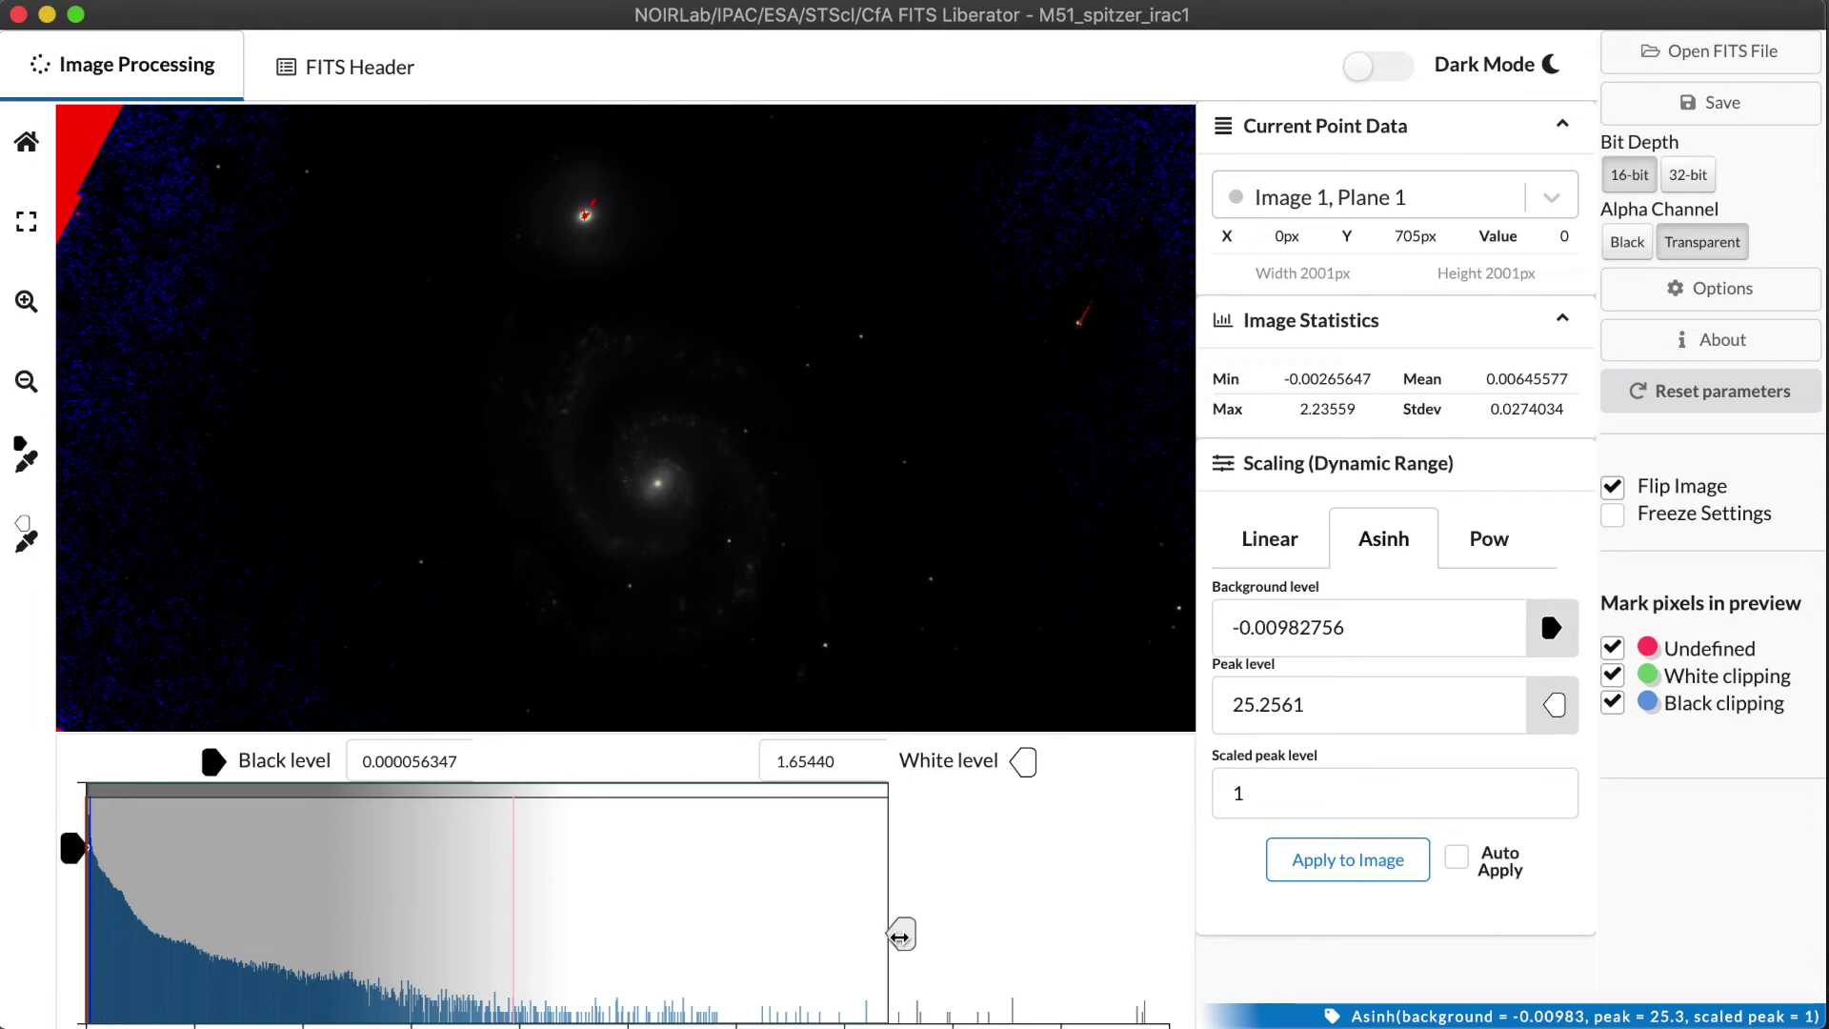
pyautogui.click(1561, 707)
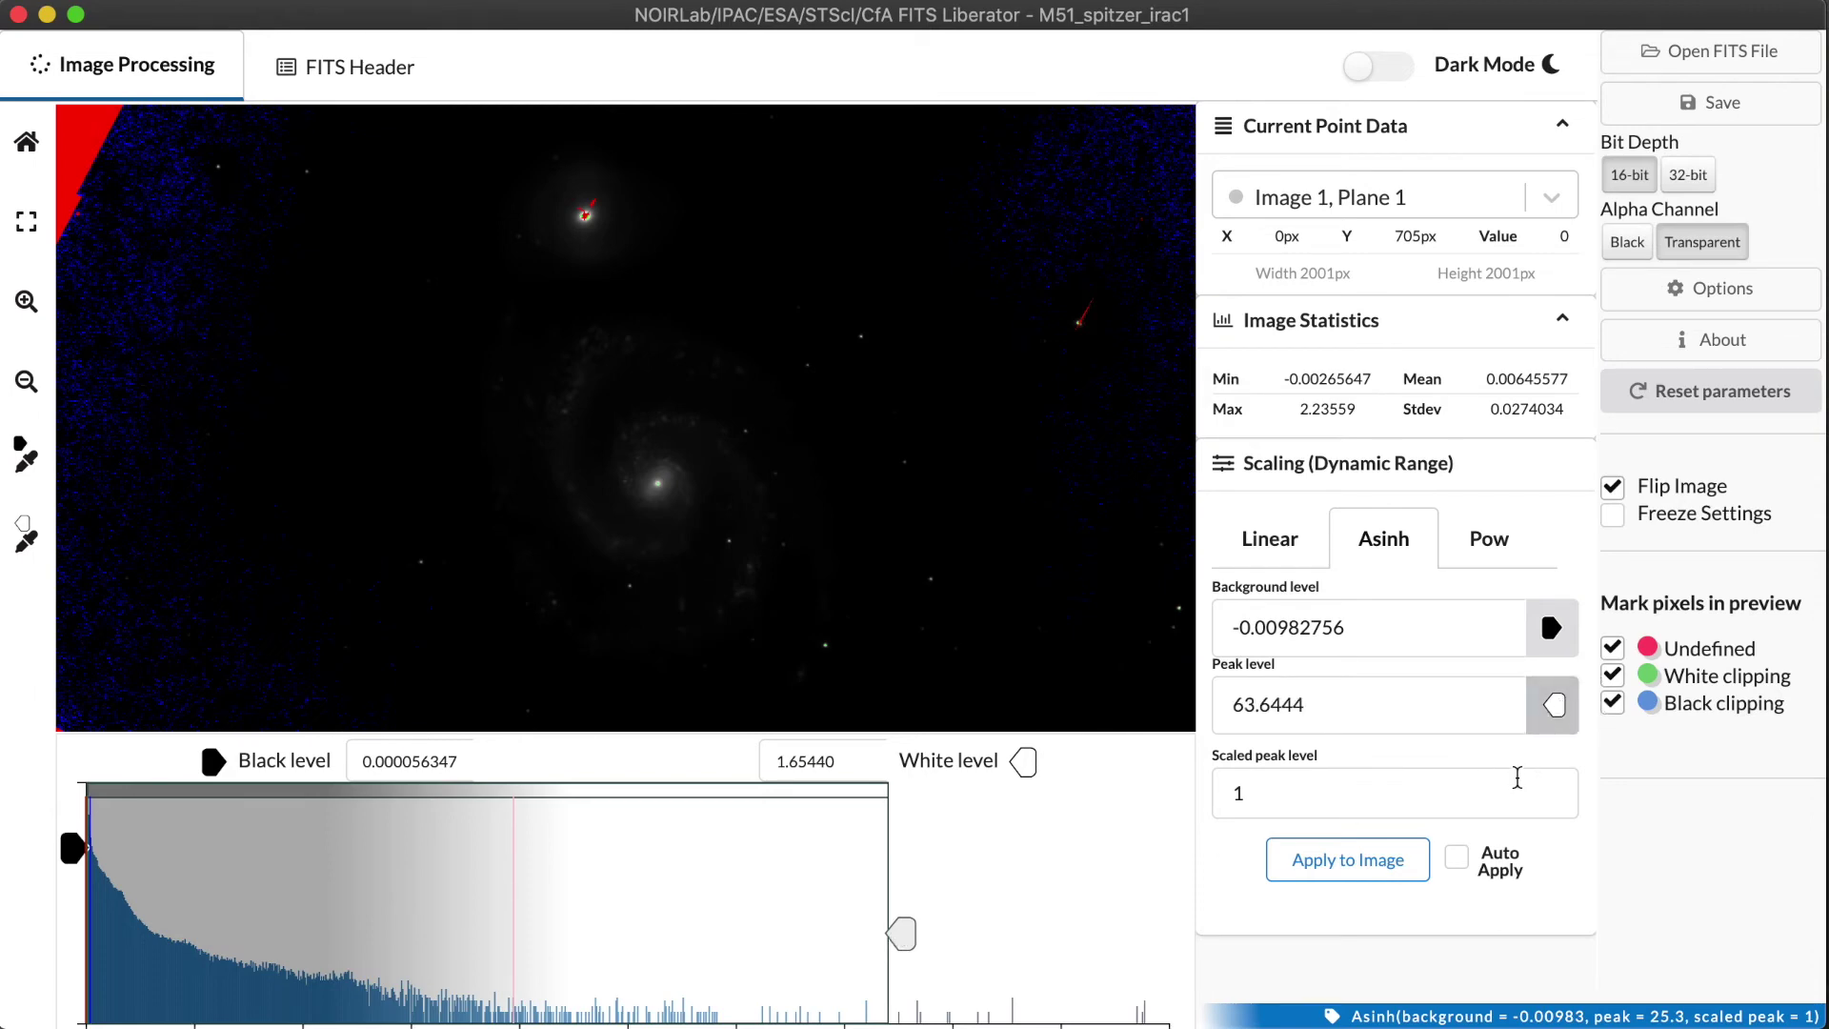
# Apply the Asinh stretch with scaled peak level 1, confirming Asinh over Linear
pyautogui.click(1290, 801)
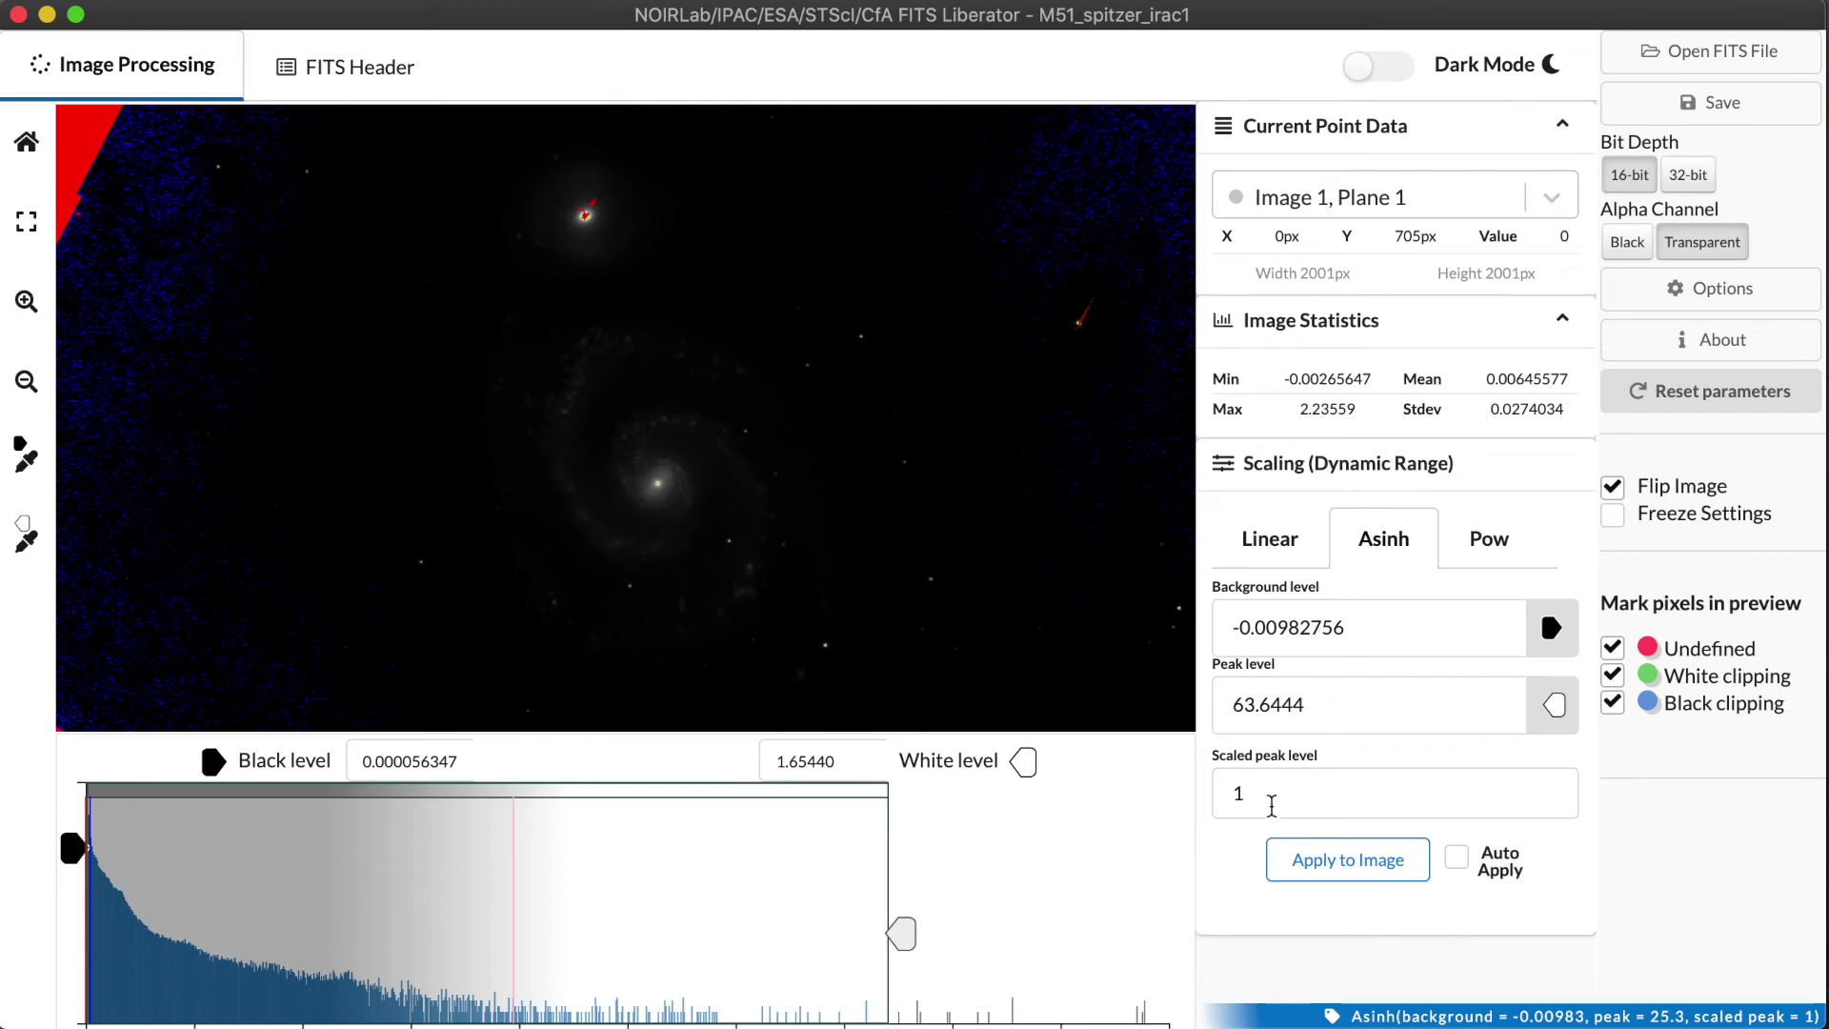
pyautogui.click(1305, 865)
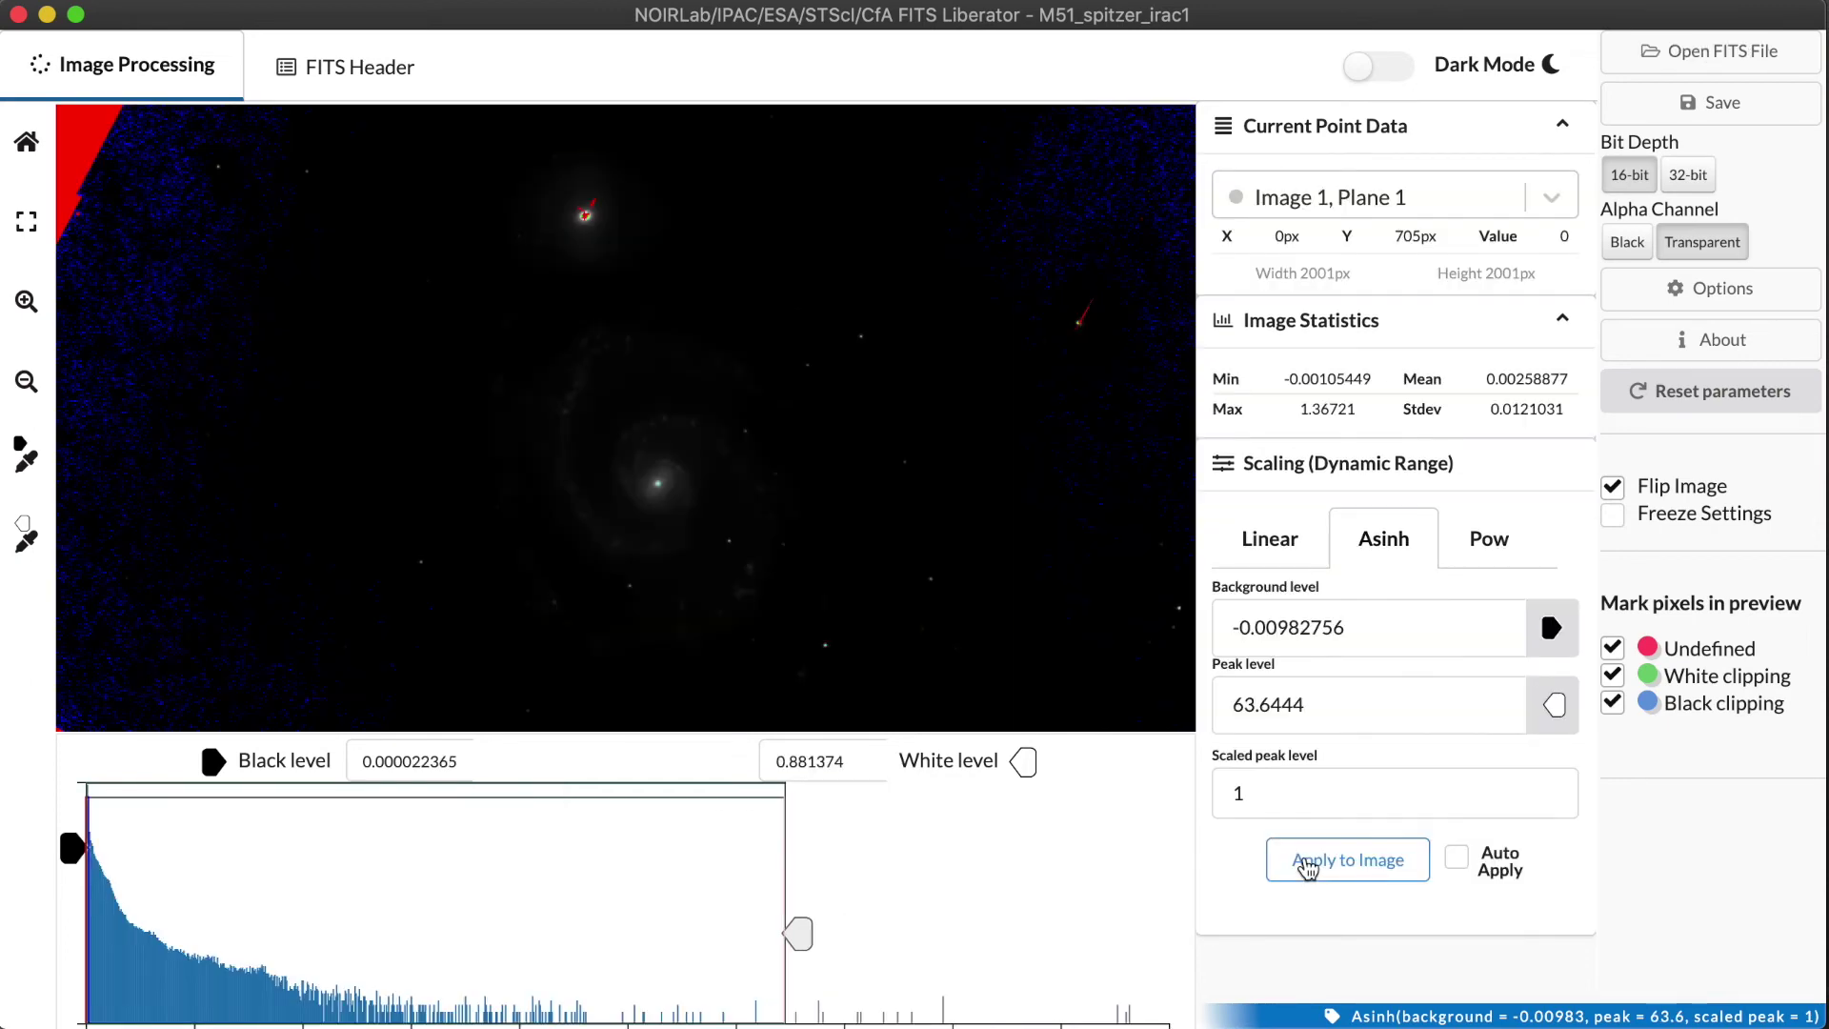
pyautogui.click(1269, 553)
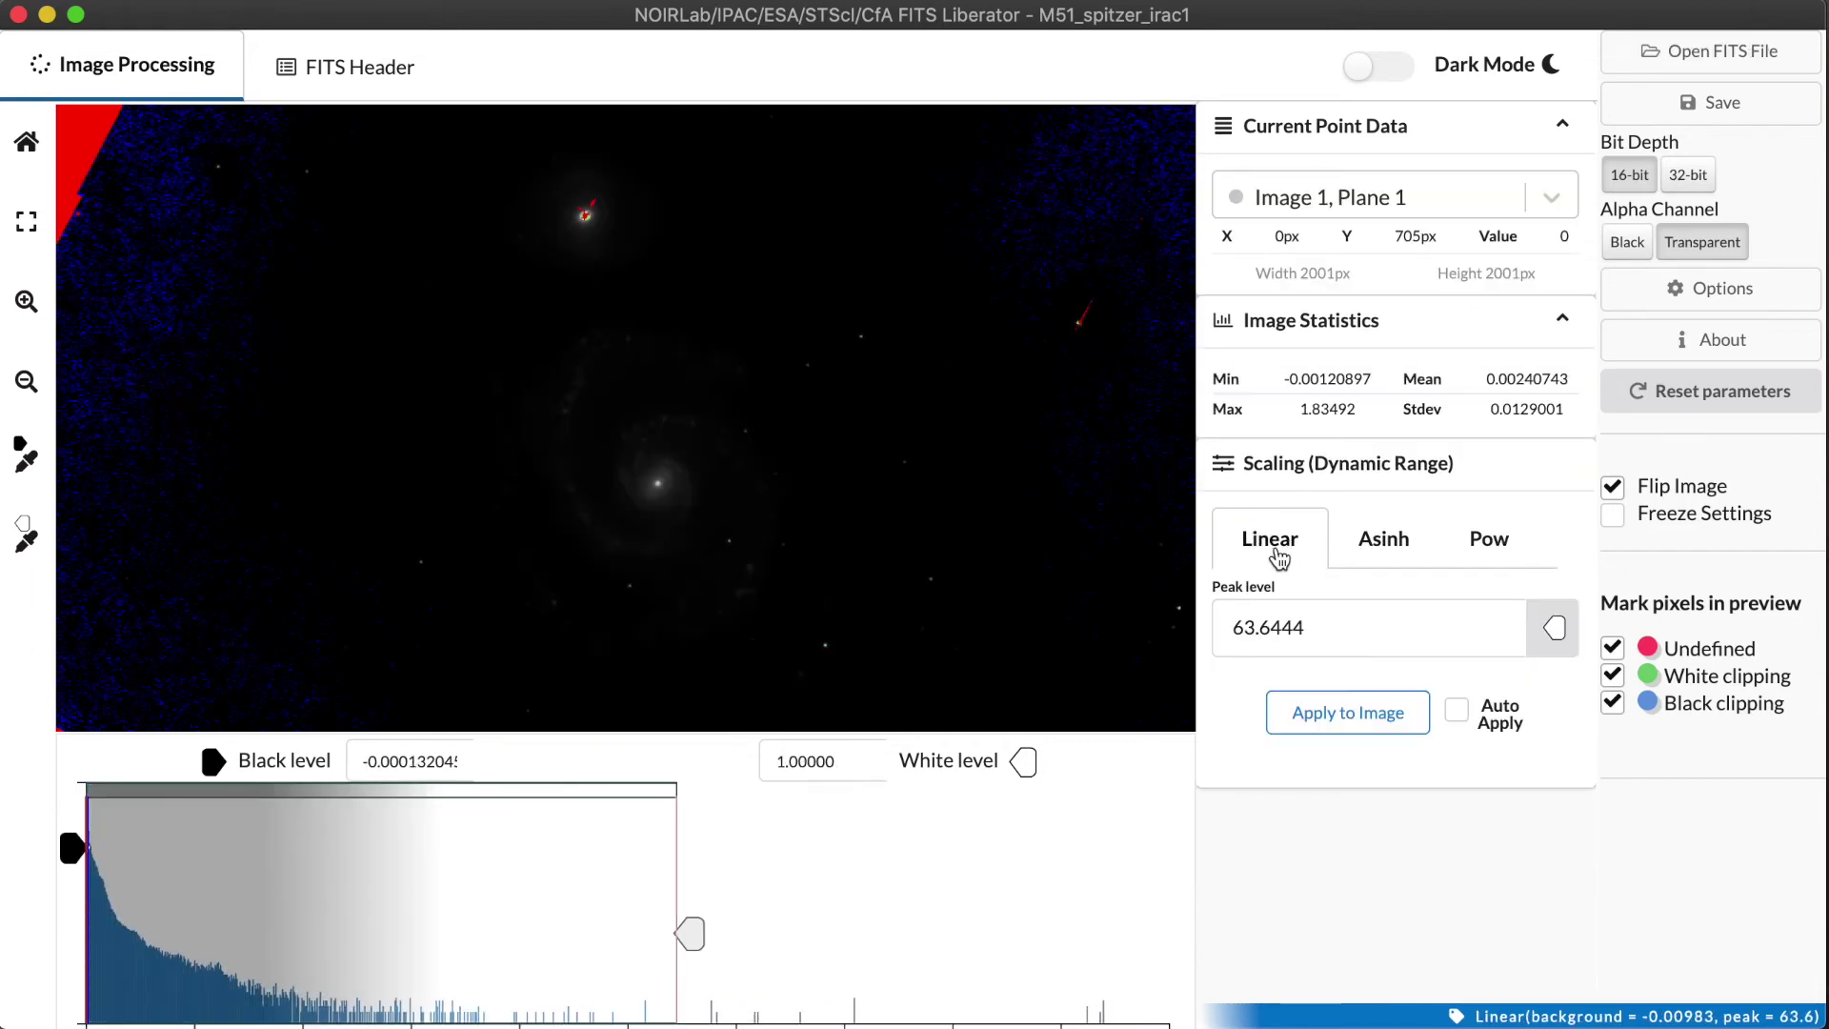
pyautogui.click(1364, 548)
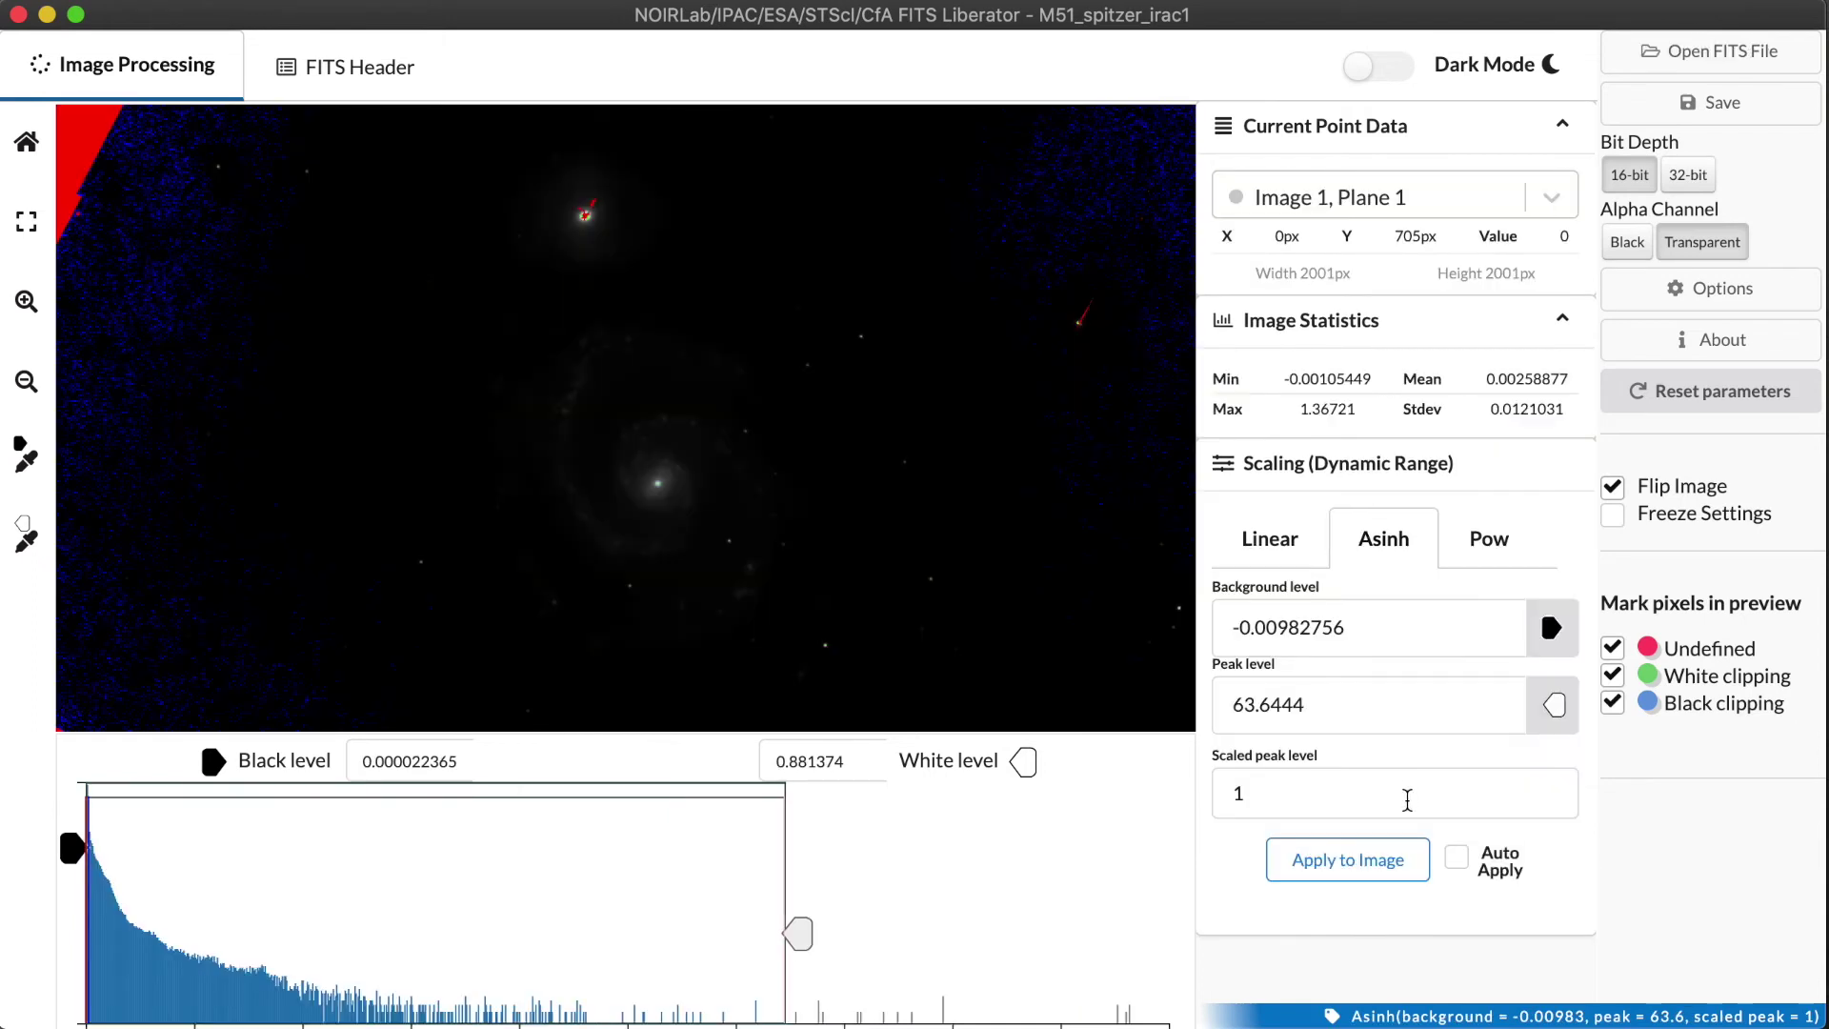
pyautogui.click(1363, 805)
# Raise the Asinh scaled peak level to 10, then 100, then 1000, applying each to the image
pyautogui.write('0')
pyautogui.click(1365, 866)
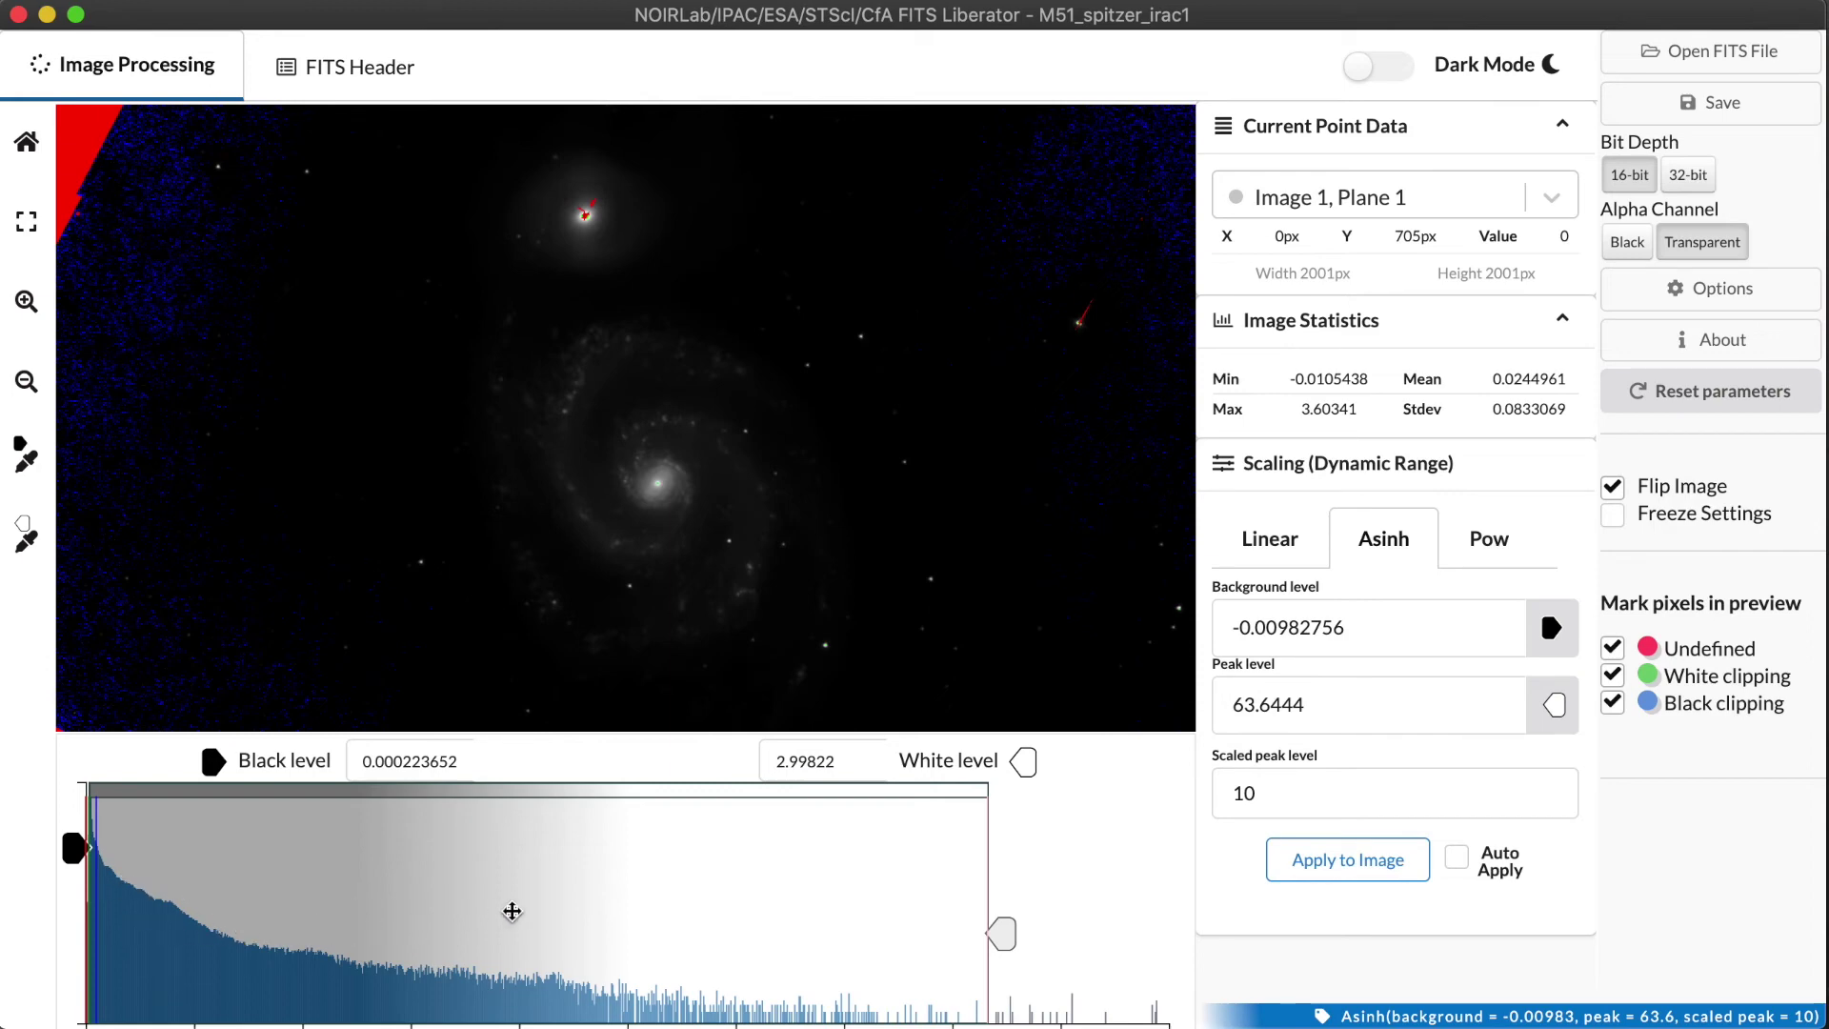
pyautogui.click(1305, 801)
pyautogui.write('0')
pyautogui.click(1331, 869)
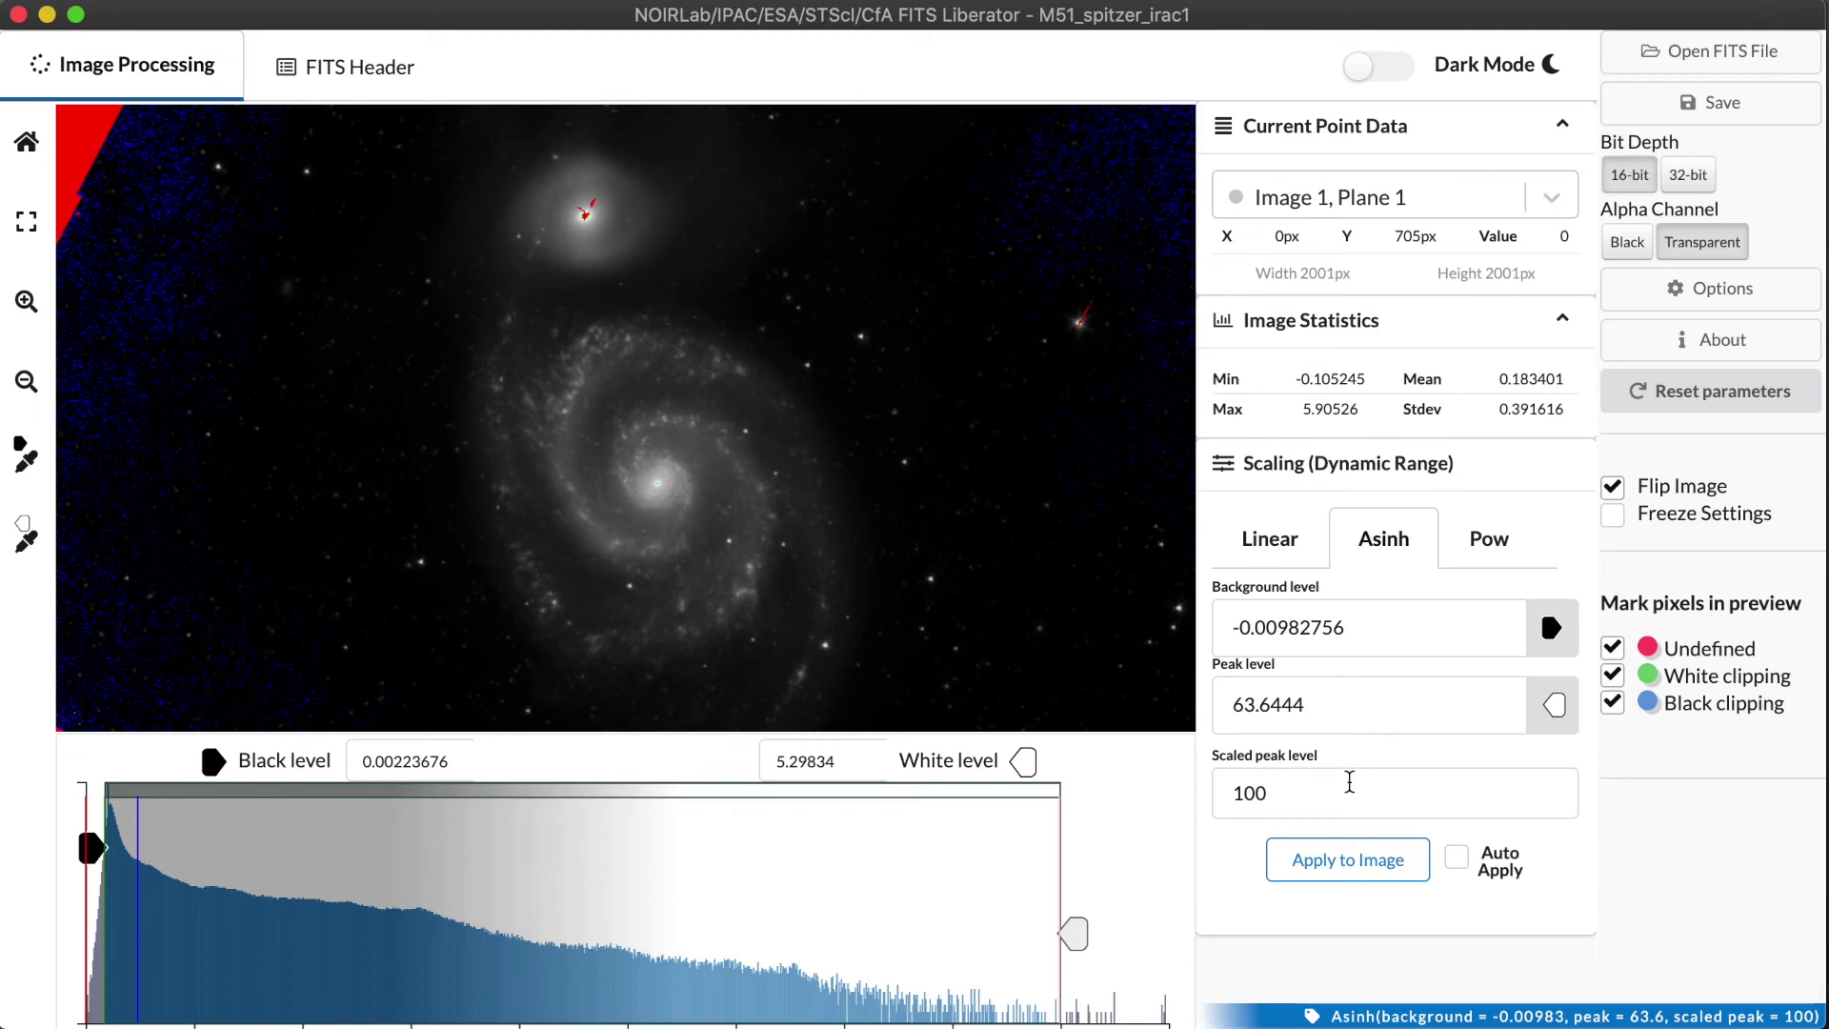
pyautogui.click(1350, 784)
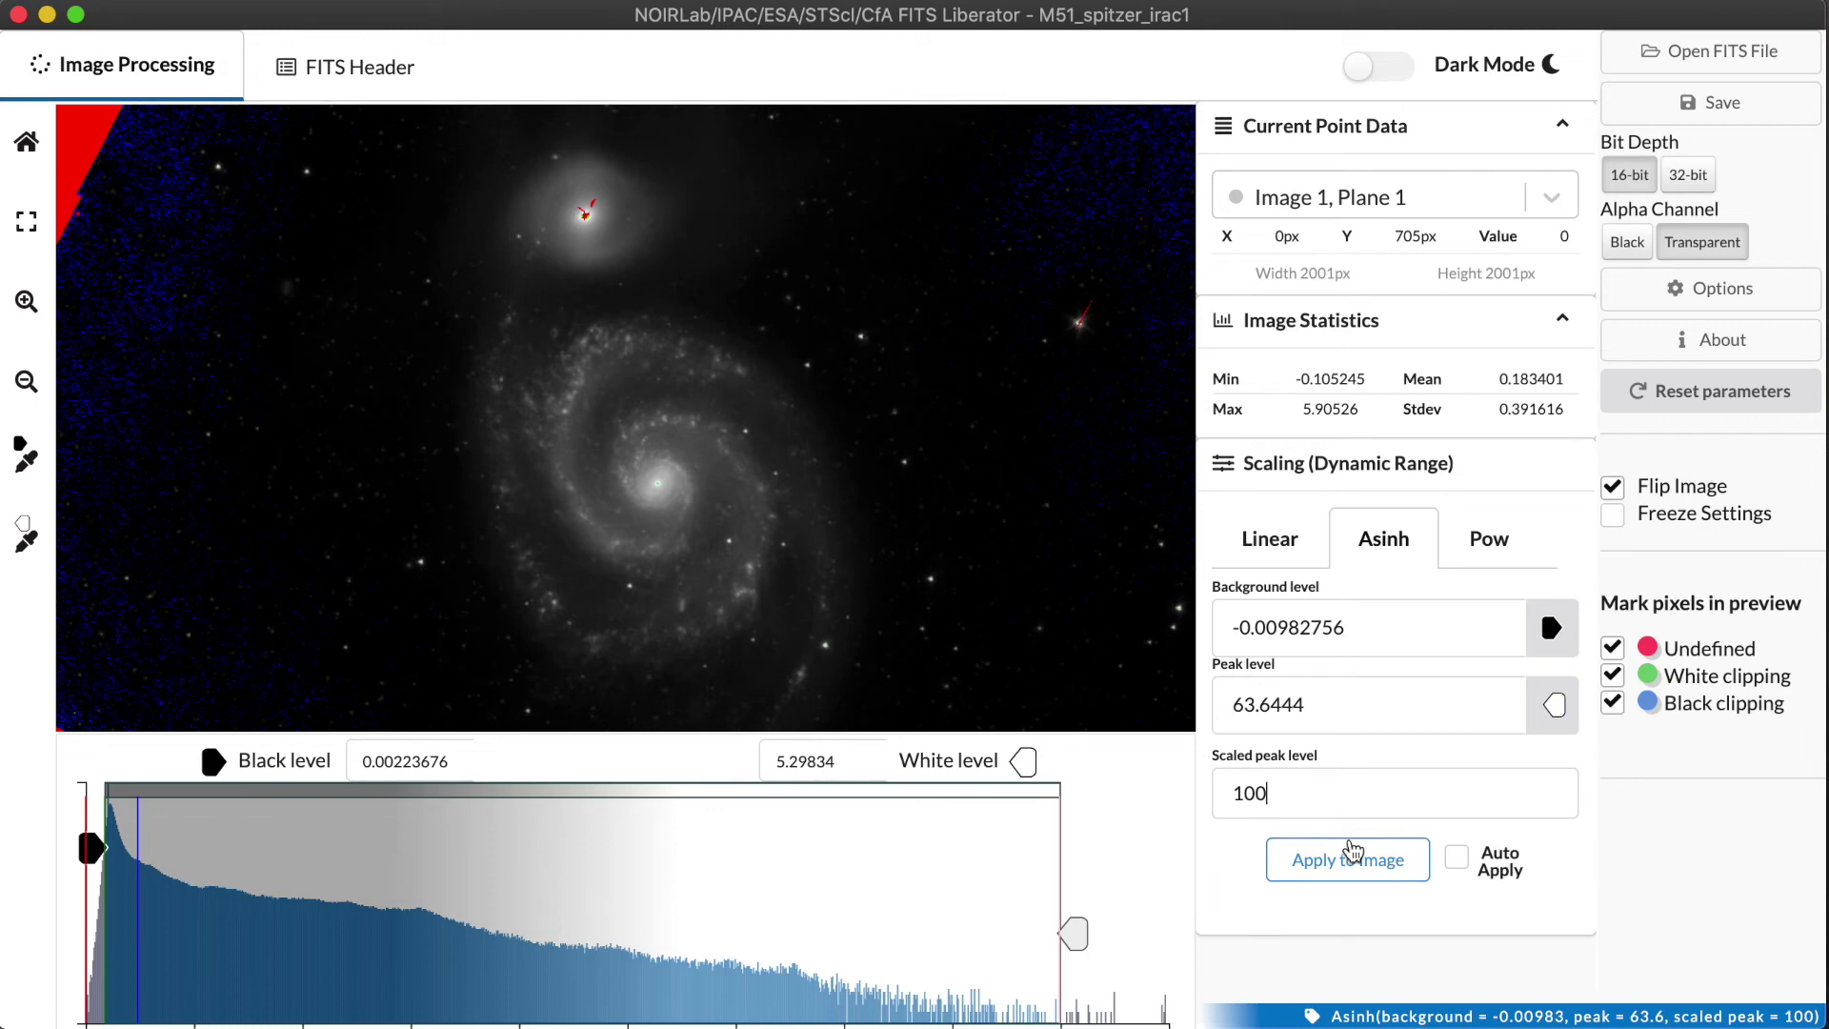
pyautogui.write('0')
pyautogui.click(1350, 873)
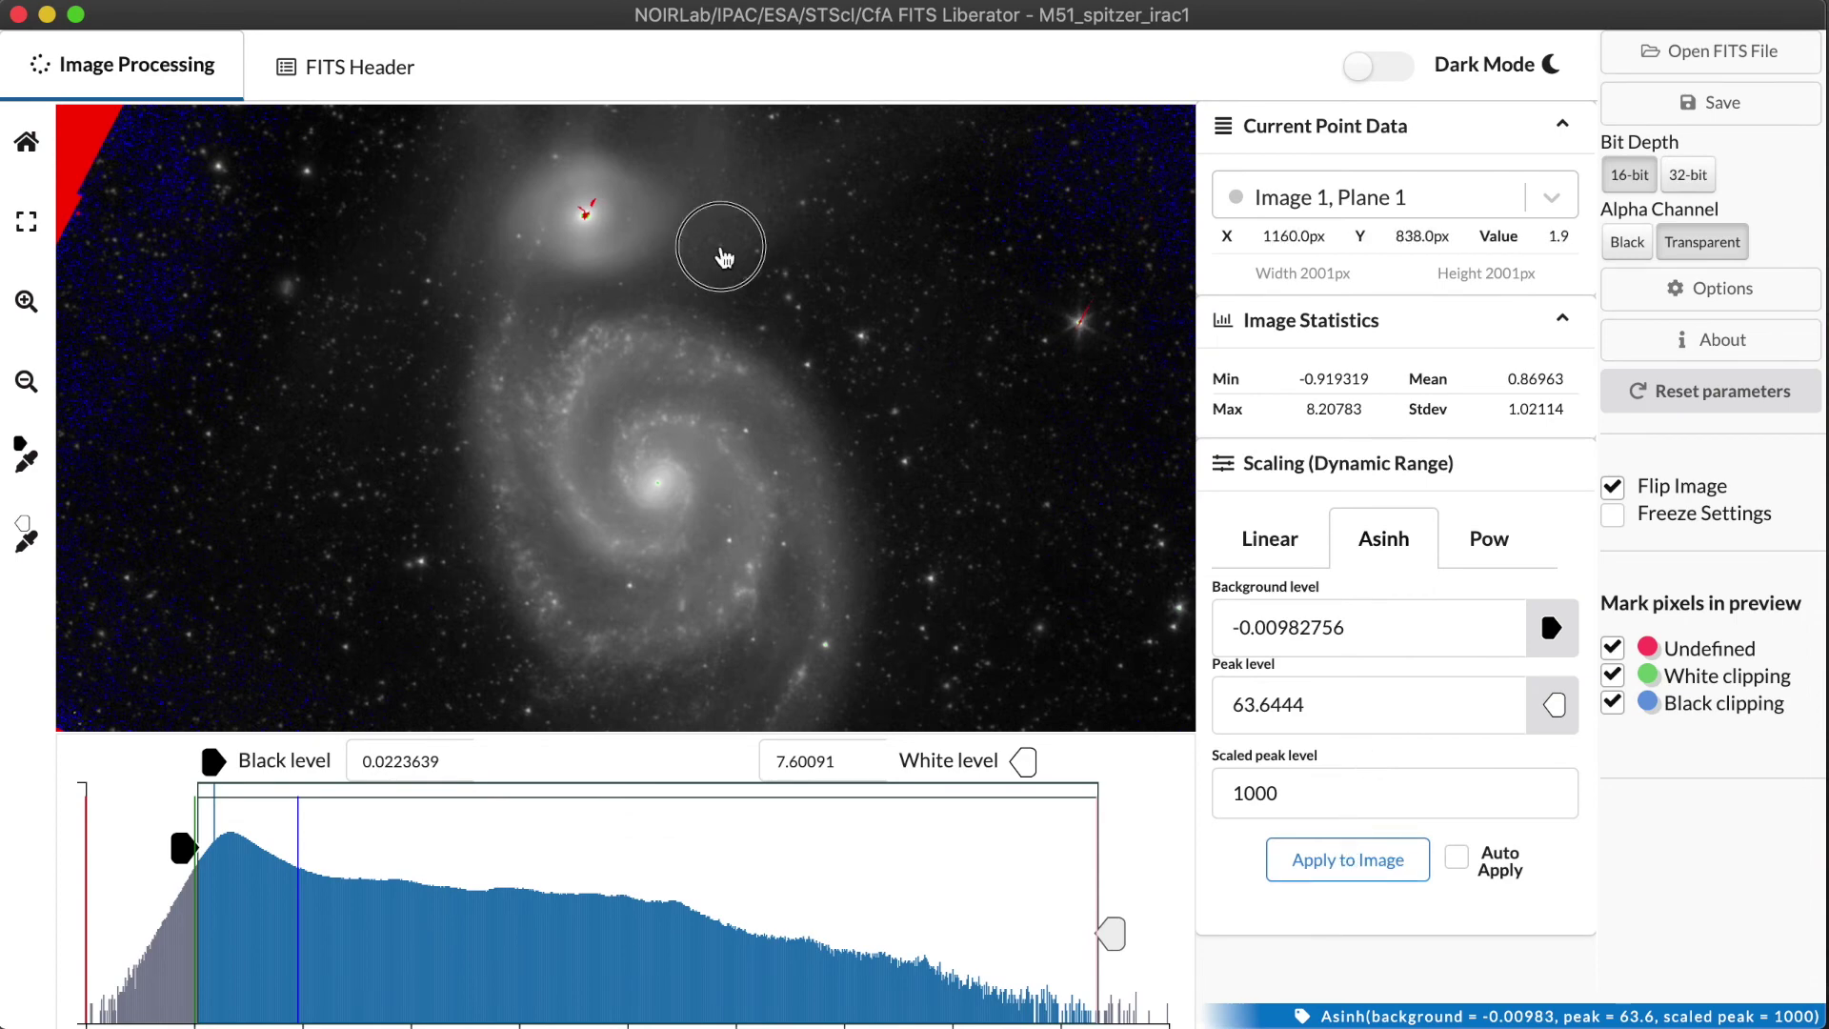
# Pan the preview down and back up to inspect the companion galaxy's faint halo
pyautogui.moveTo(723, 261); pyautogui.dragTo(711, 425)
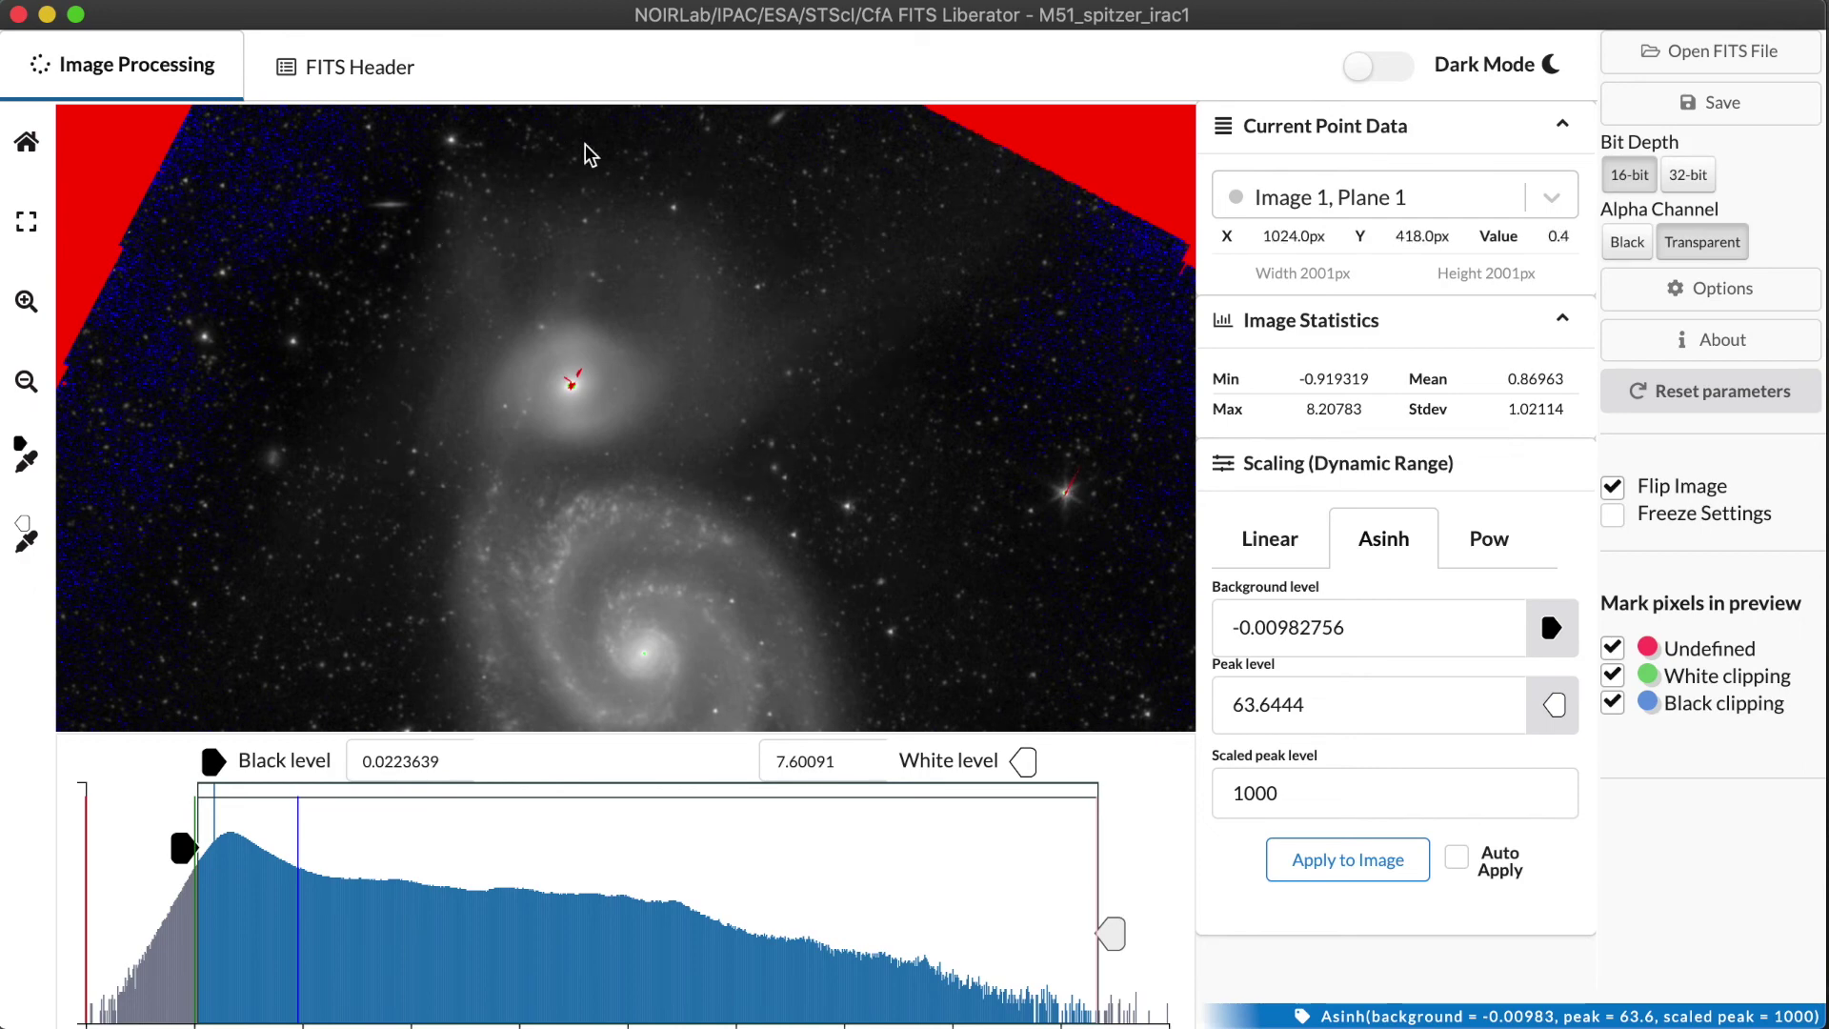
pyautogui.click(734, 560)
pyautogui.moveTo(737, 569); pyautogui.dragTo(714, 494)
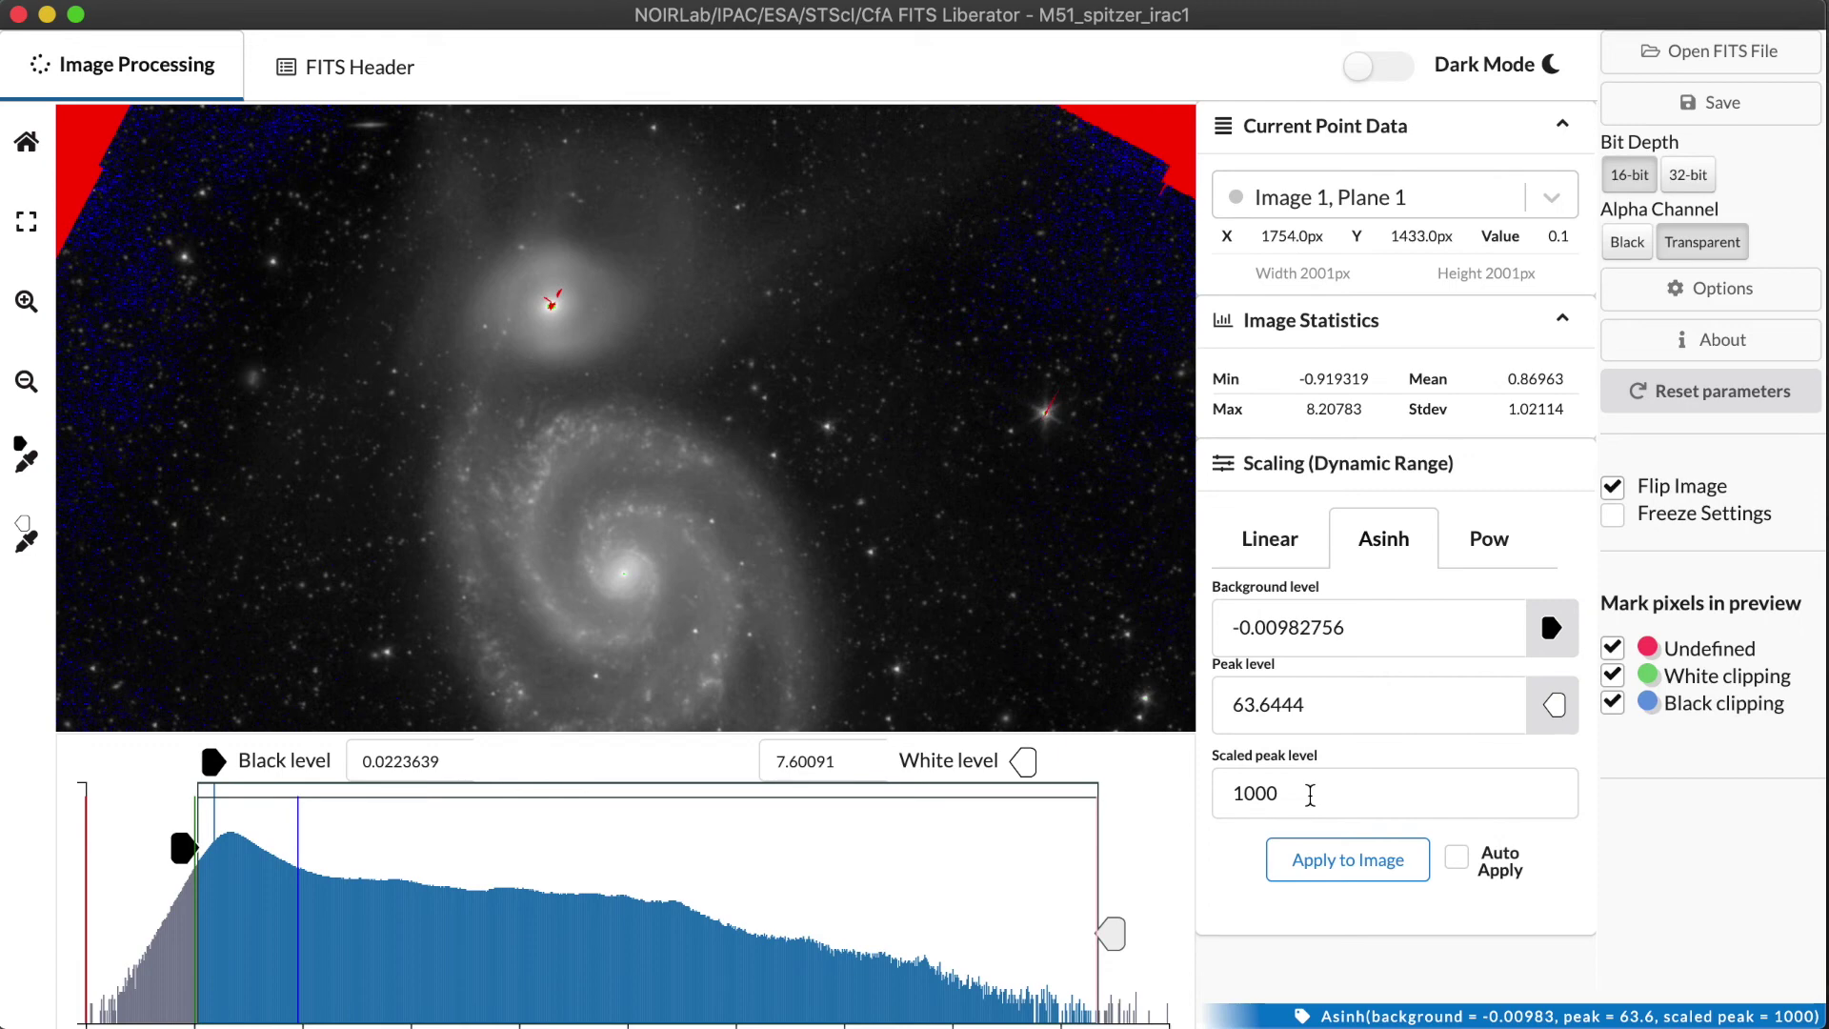
# Apply scaled peak level 10000 and pan the preview to inspect the brightened outer halo
pyautogui.write('0')
pyautogui.click(1349, 860)
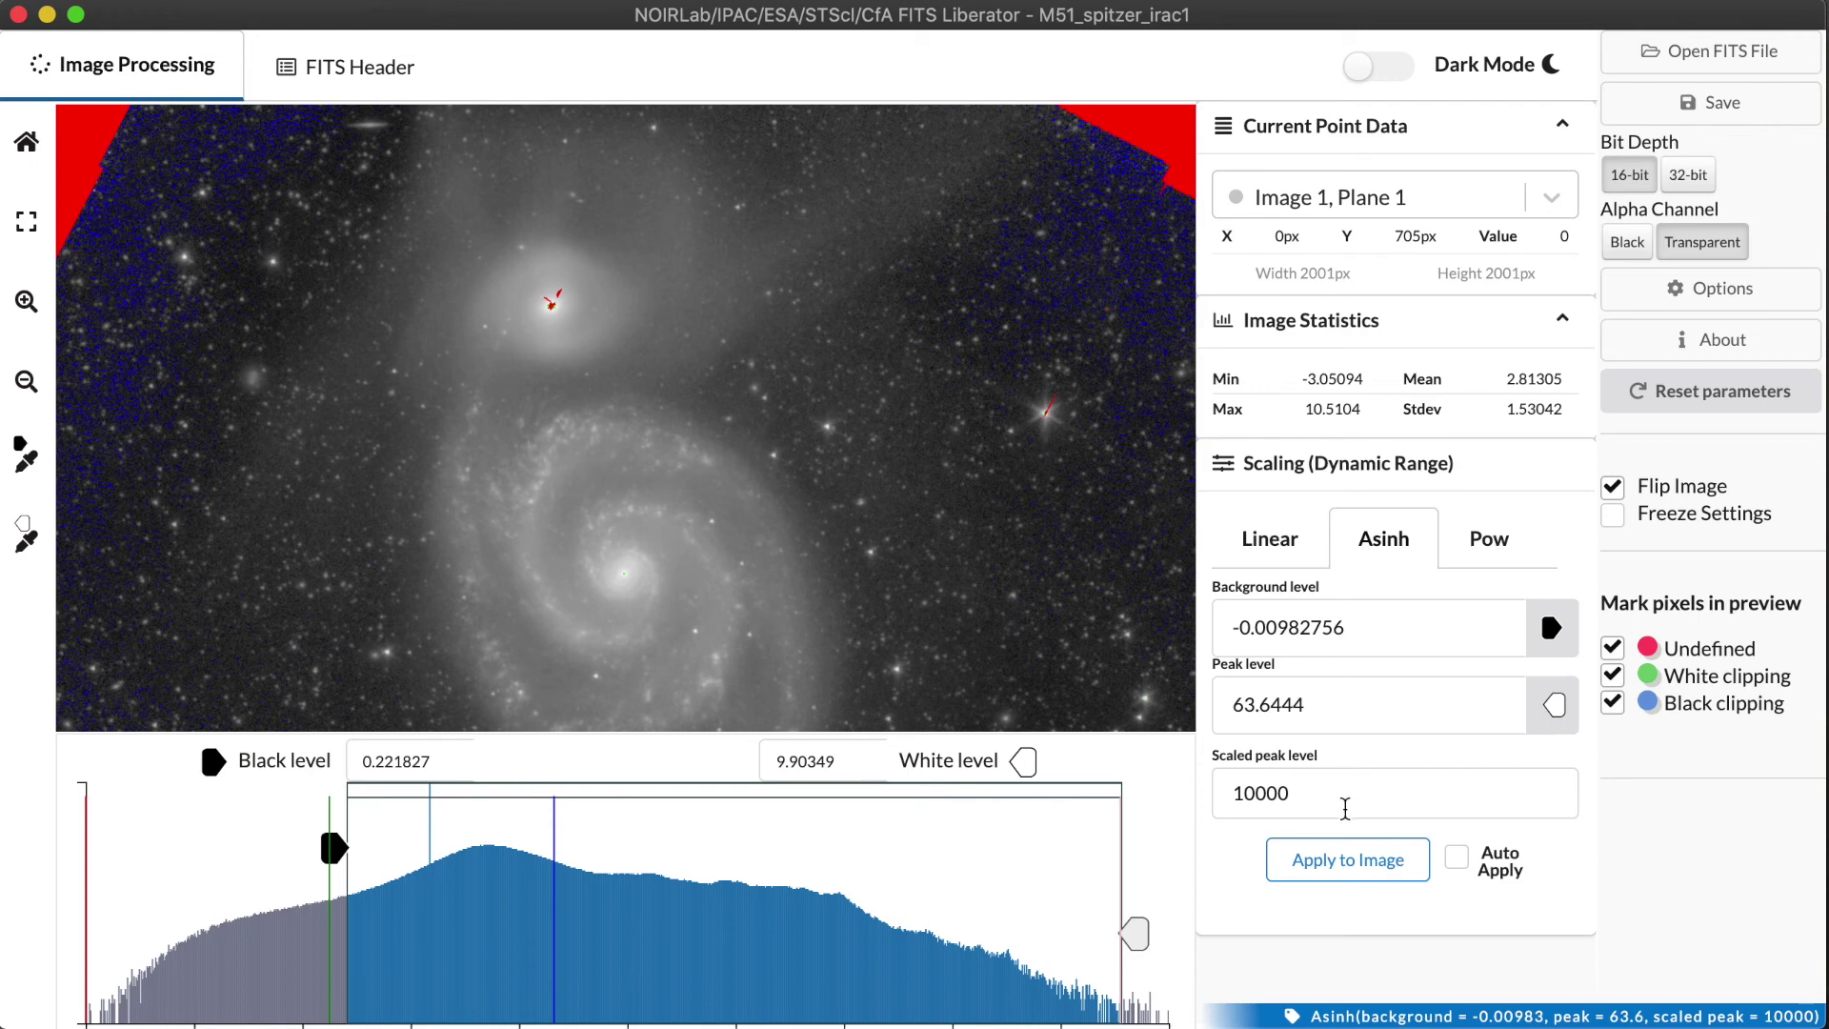
pyautogui.moveTo(935, 416); pyautogui.dragTo(939, 667)
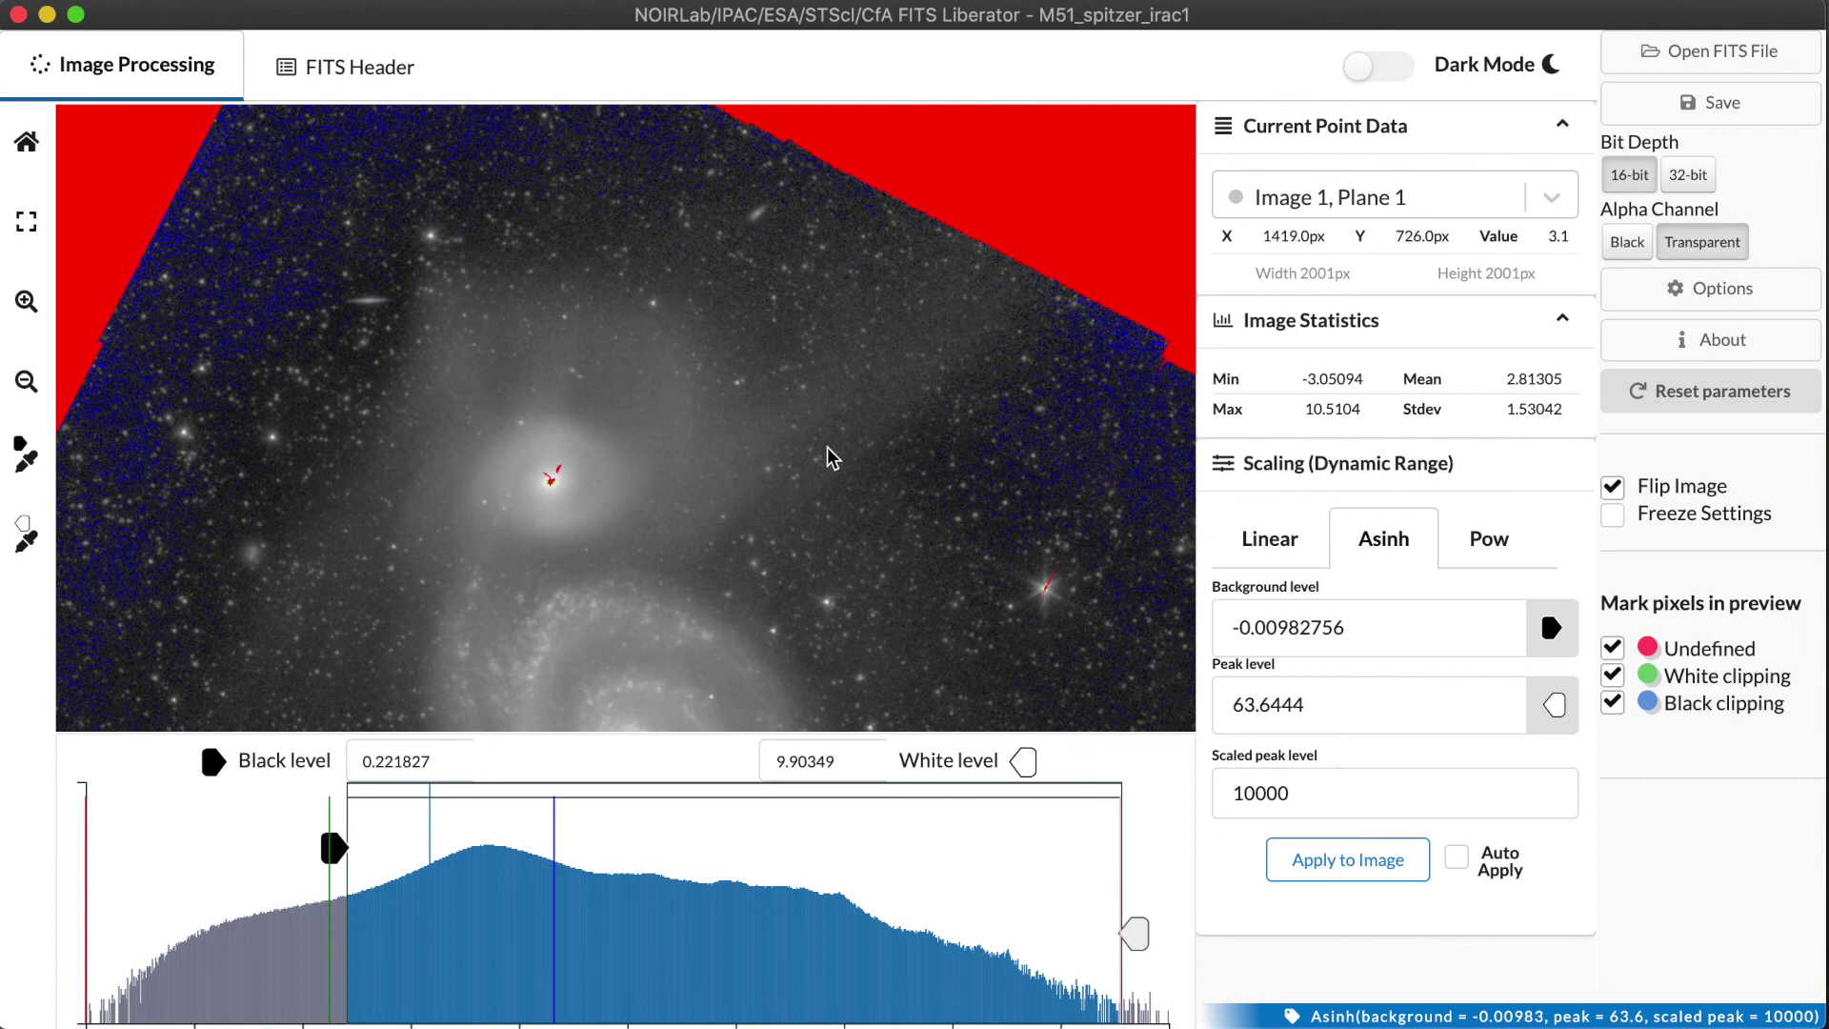
pyautogui.moveTo(780, 526); pyautogui.dragTo(756, 314)
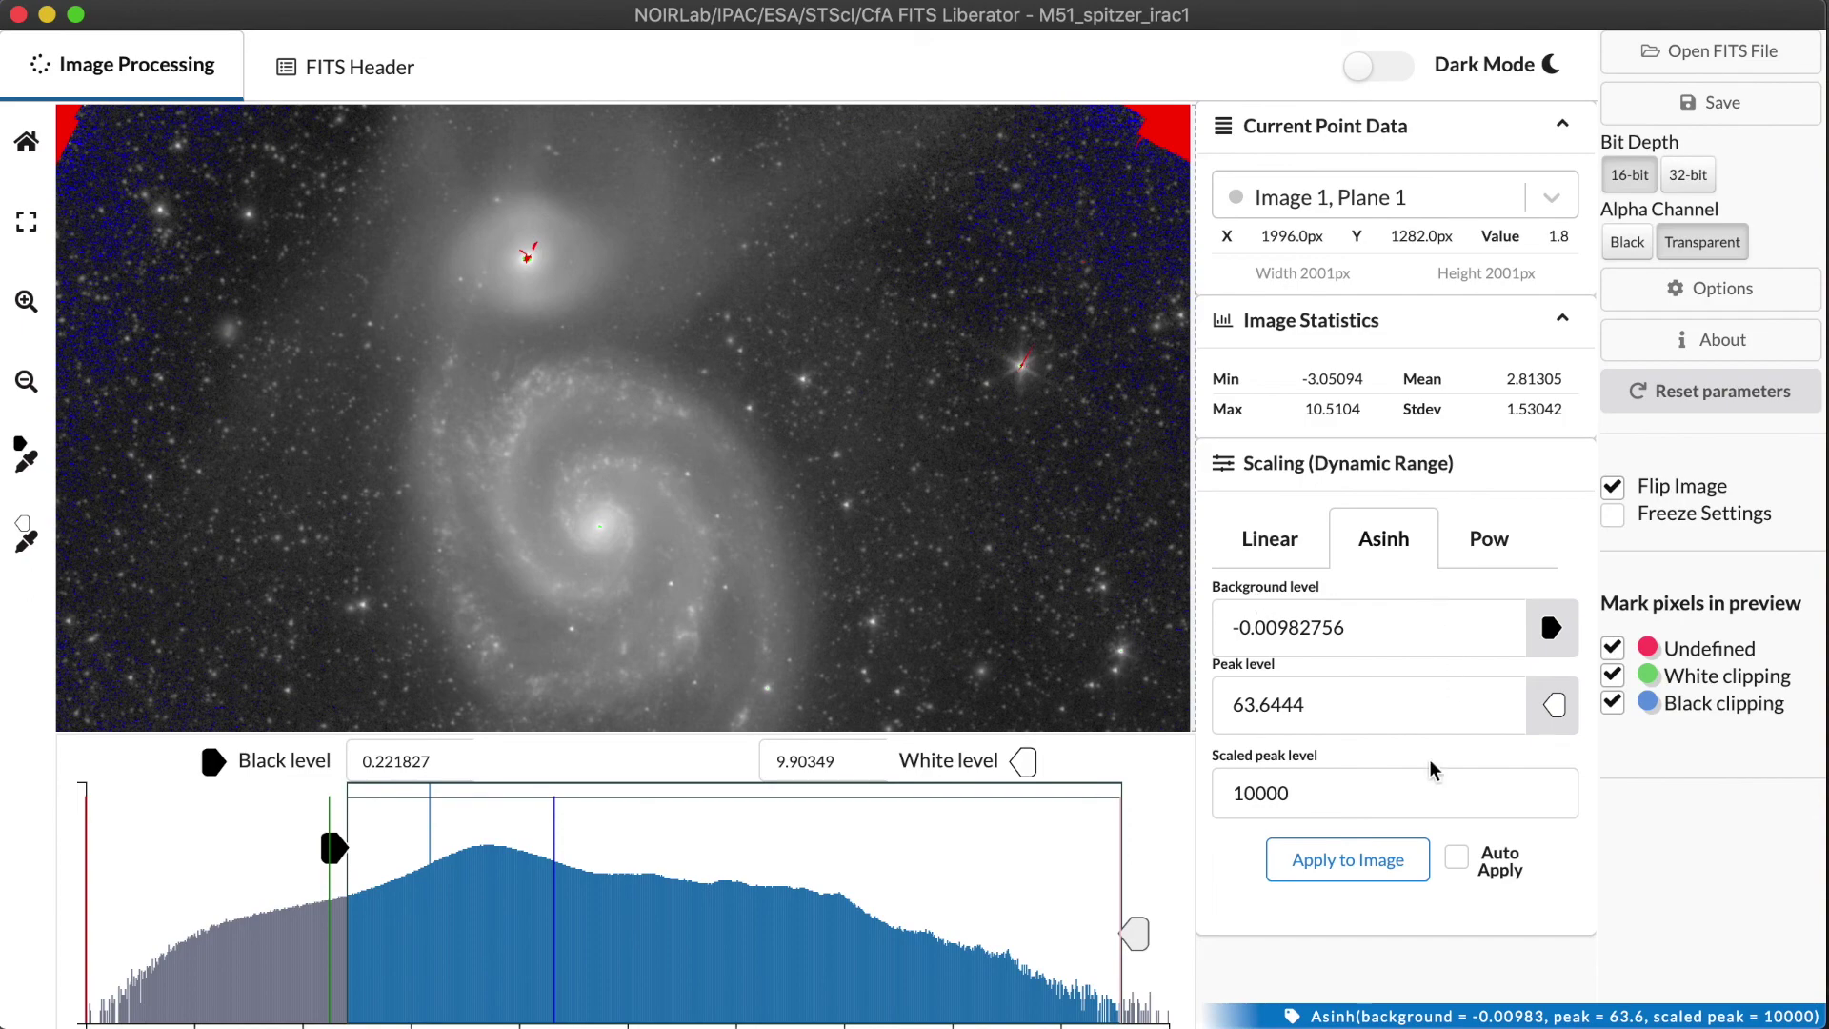
pyautogui.click(1378, 796)
# Trim scaled peak from 10000 back to 1000, apply it, and centre M51 and its companion
pyautogui.press('BackSpace')
pyautogui.click(1362, 864)
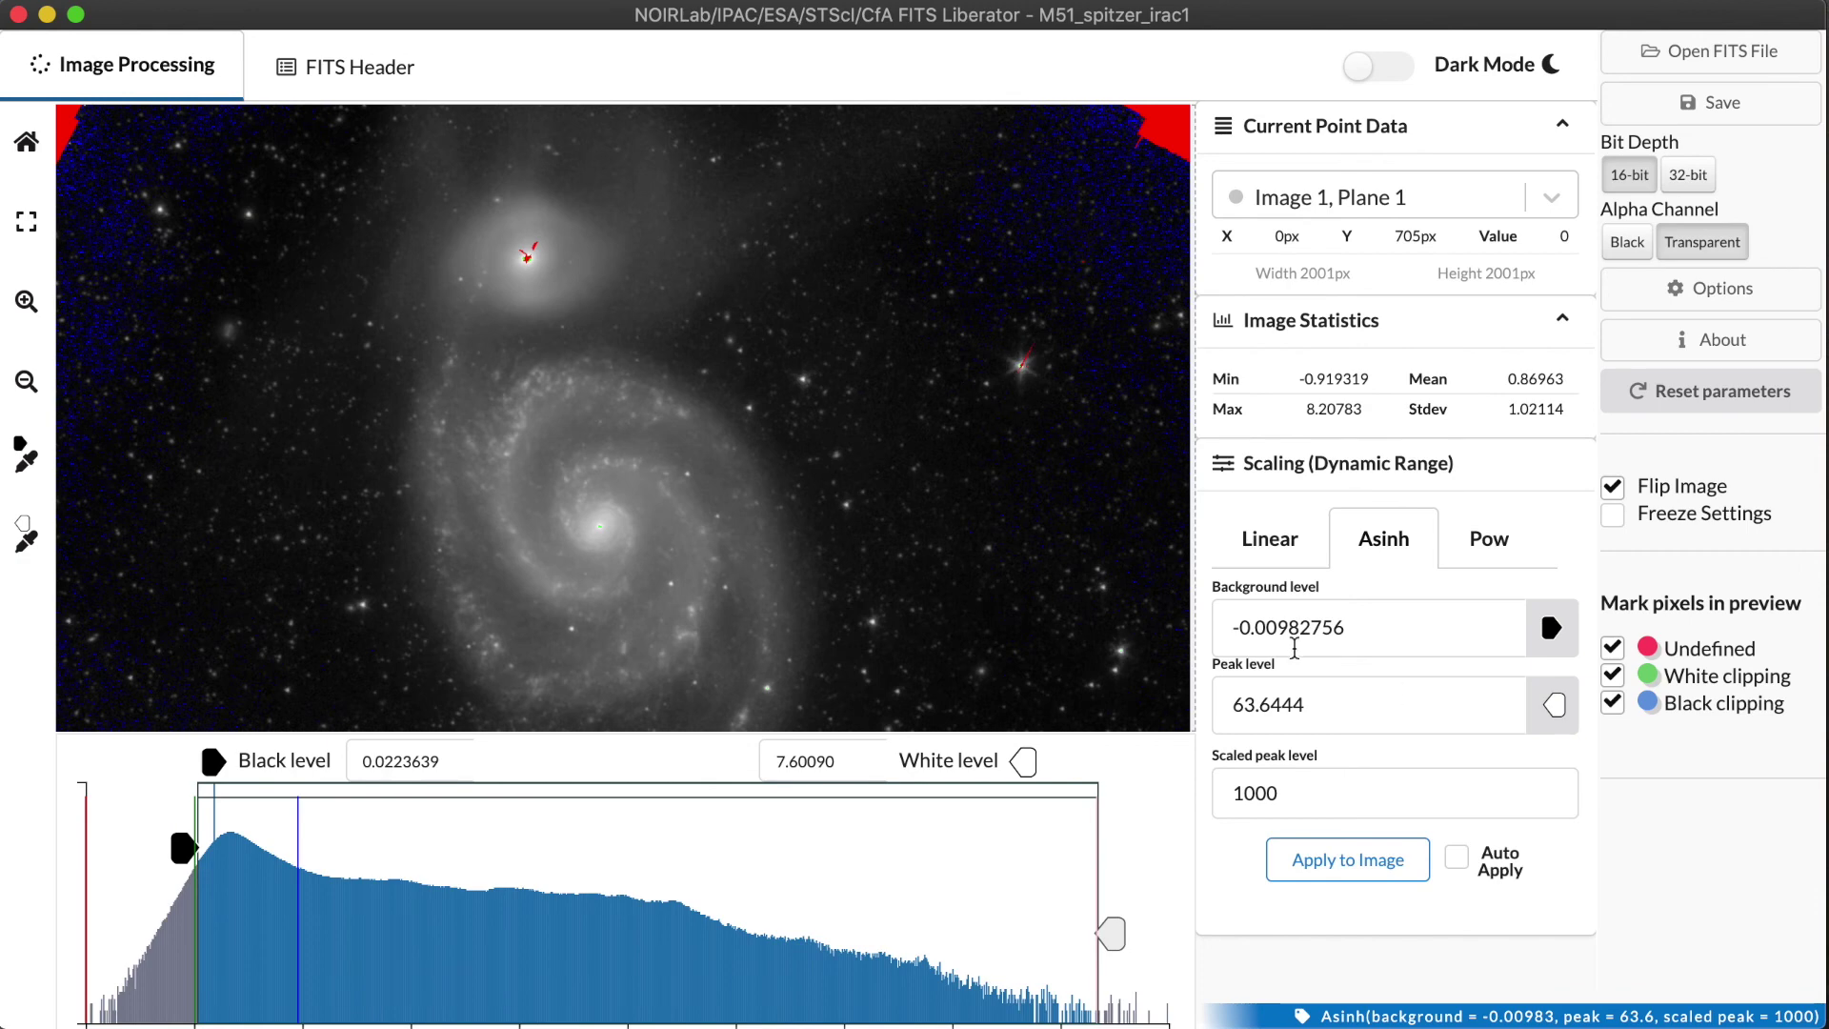
pyautogui.moveTo(654, 392); pyautogui.dragTo(632, 526)
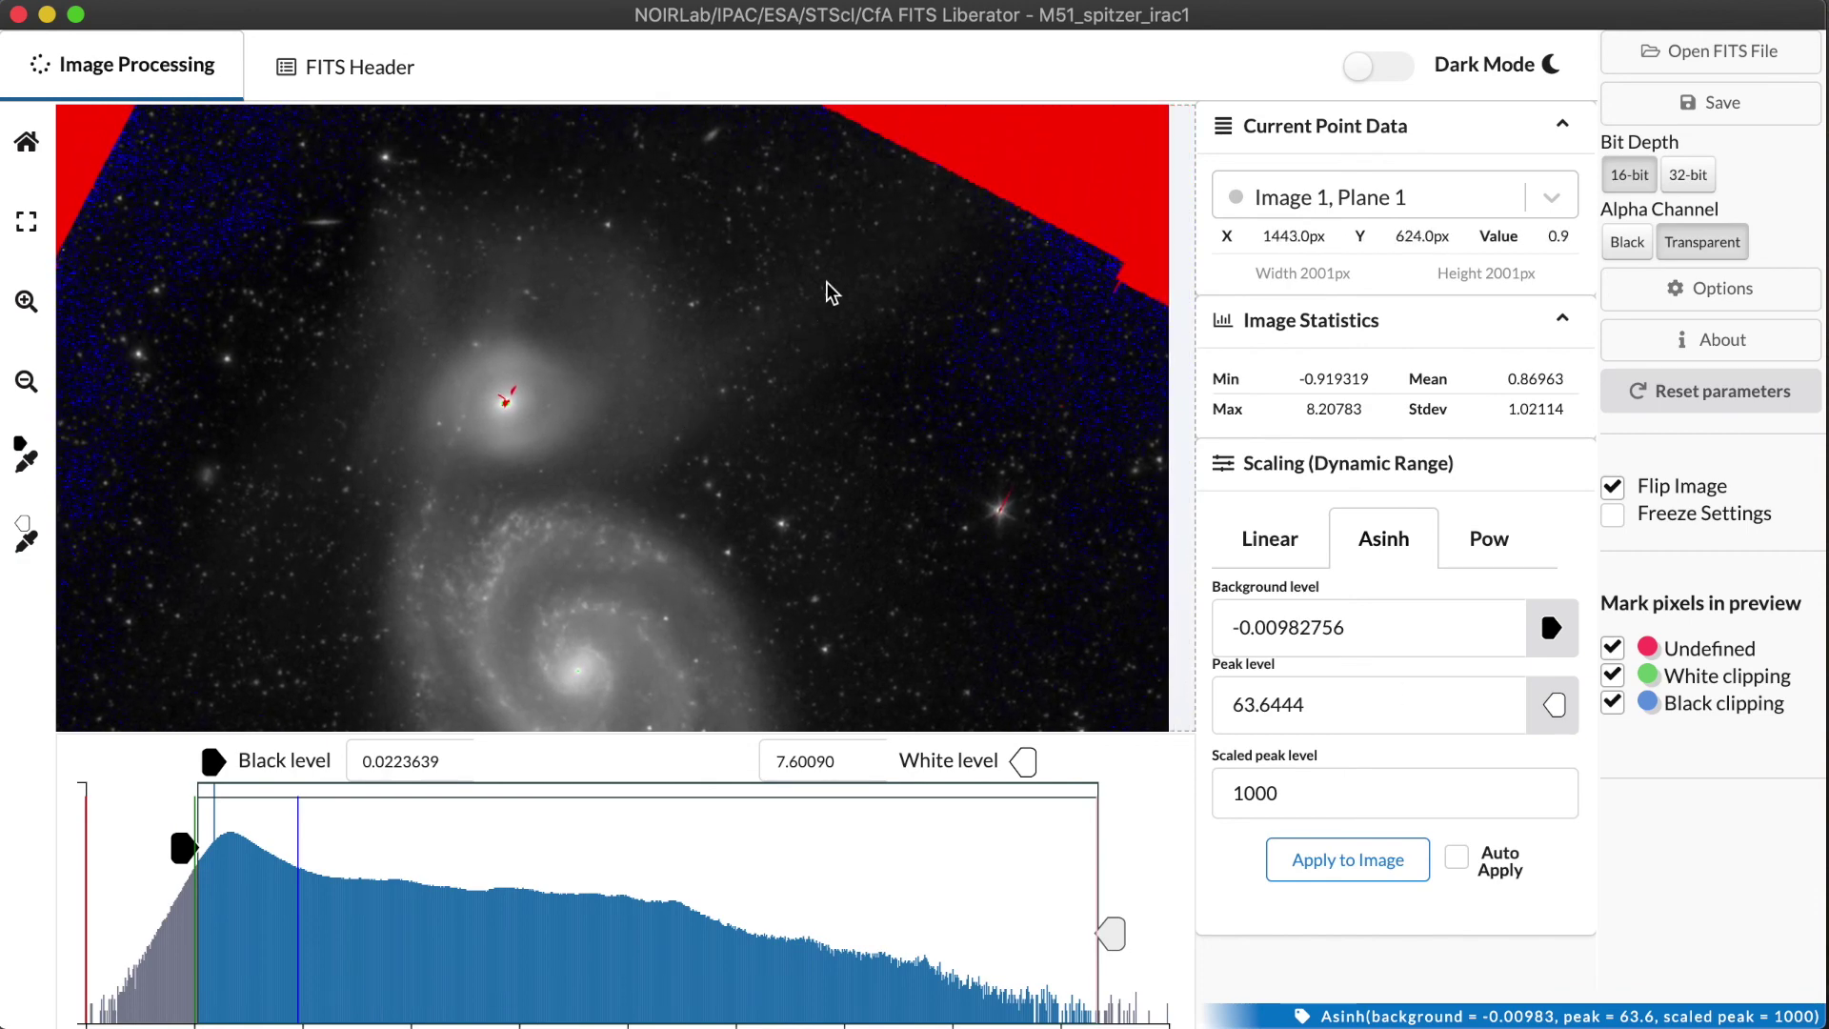
pyautogui.click(798, 495)
pyautogui.moveTo(798, 494); pyautogui.dragTo(793, 275)
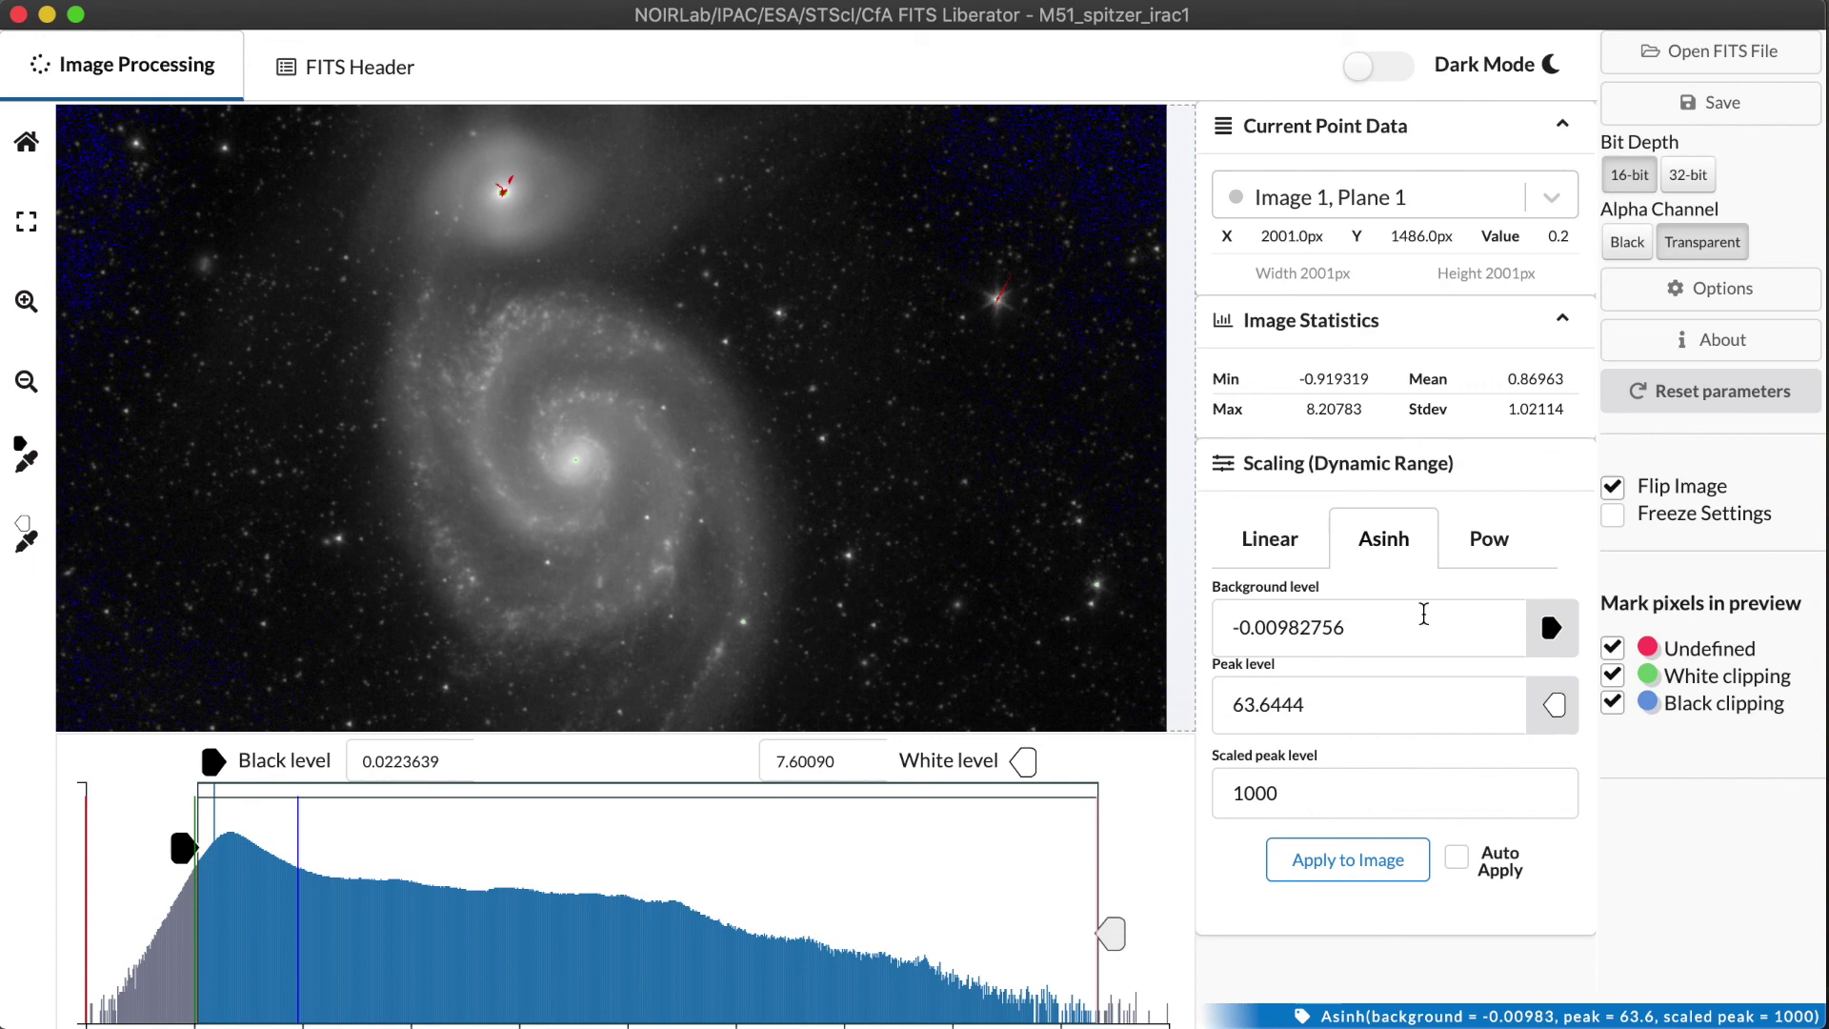
# Lower black level to -0.254305, set background -0.0261902 from it, and reapply Asinh
pyautogui.moveTo(181, 846); pyautogui.dragTo(147, 848)
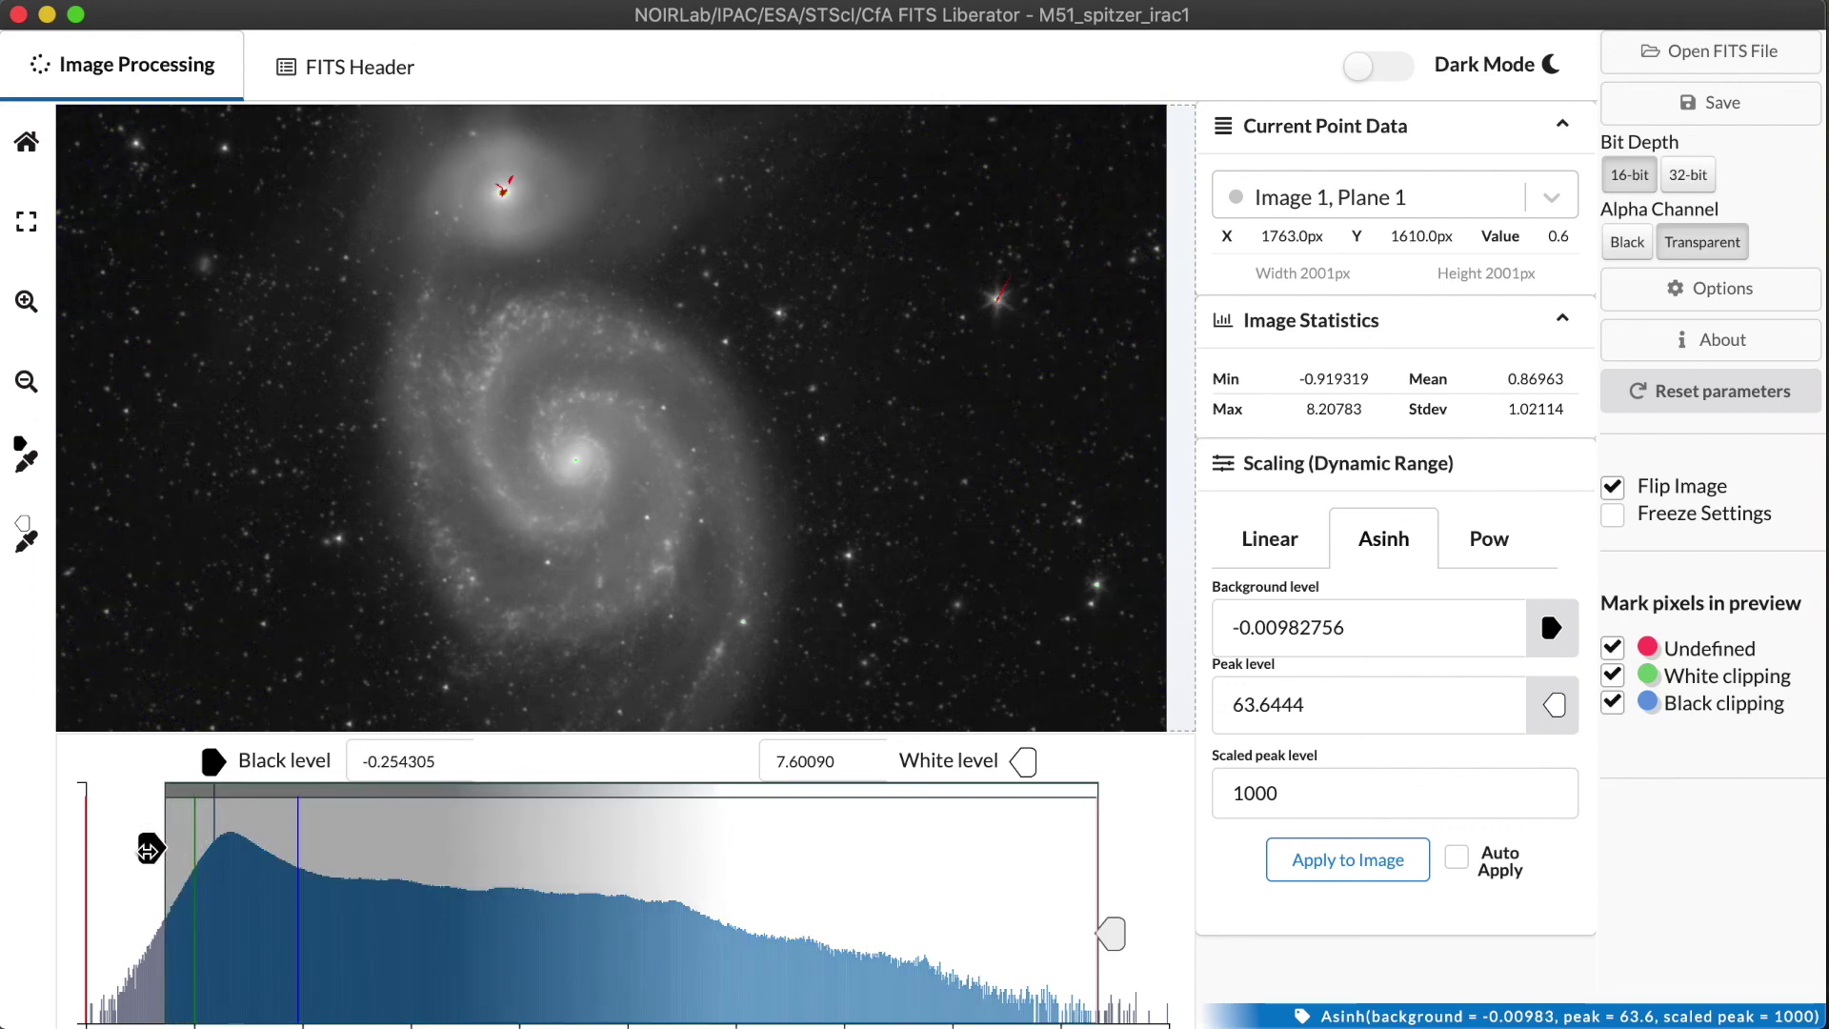
pyautogui.click(1550, 629)
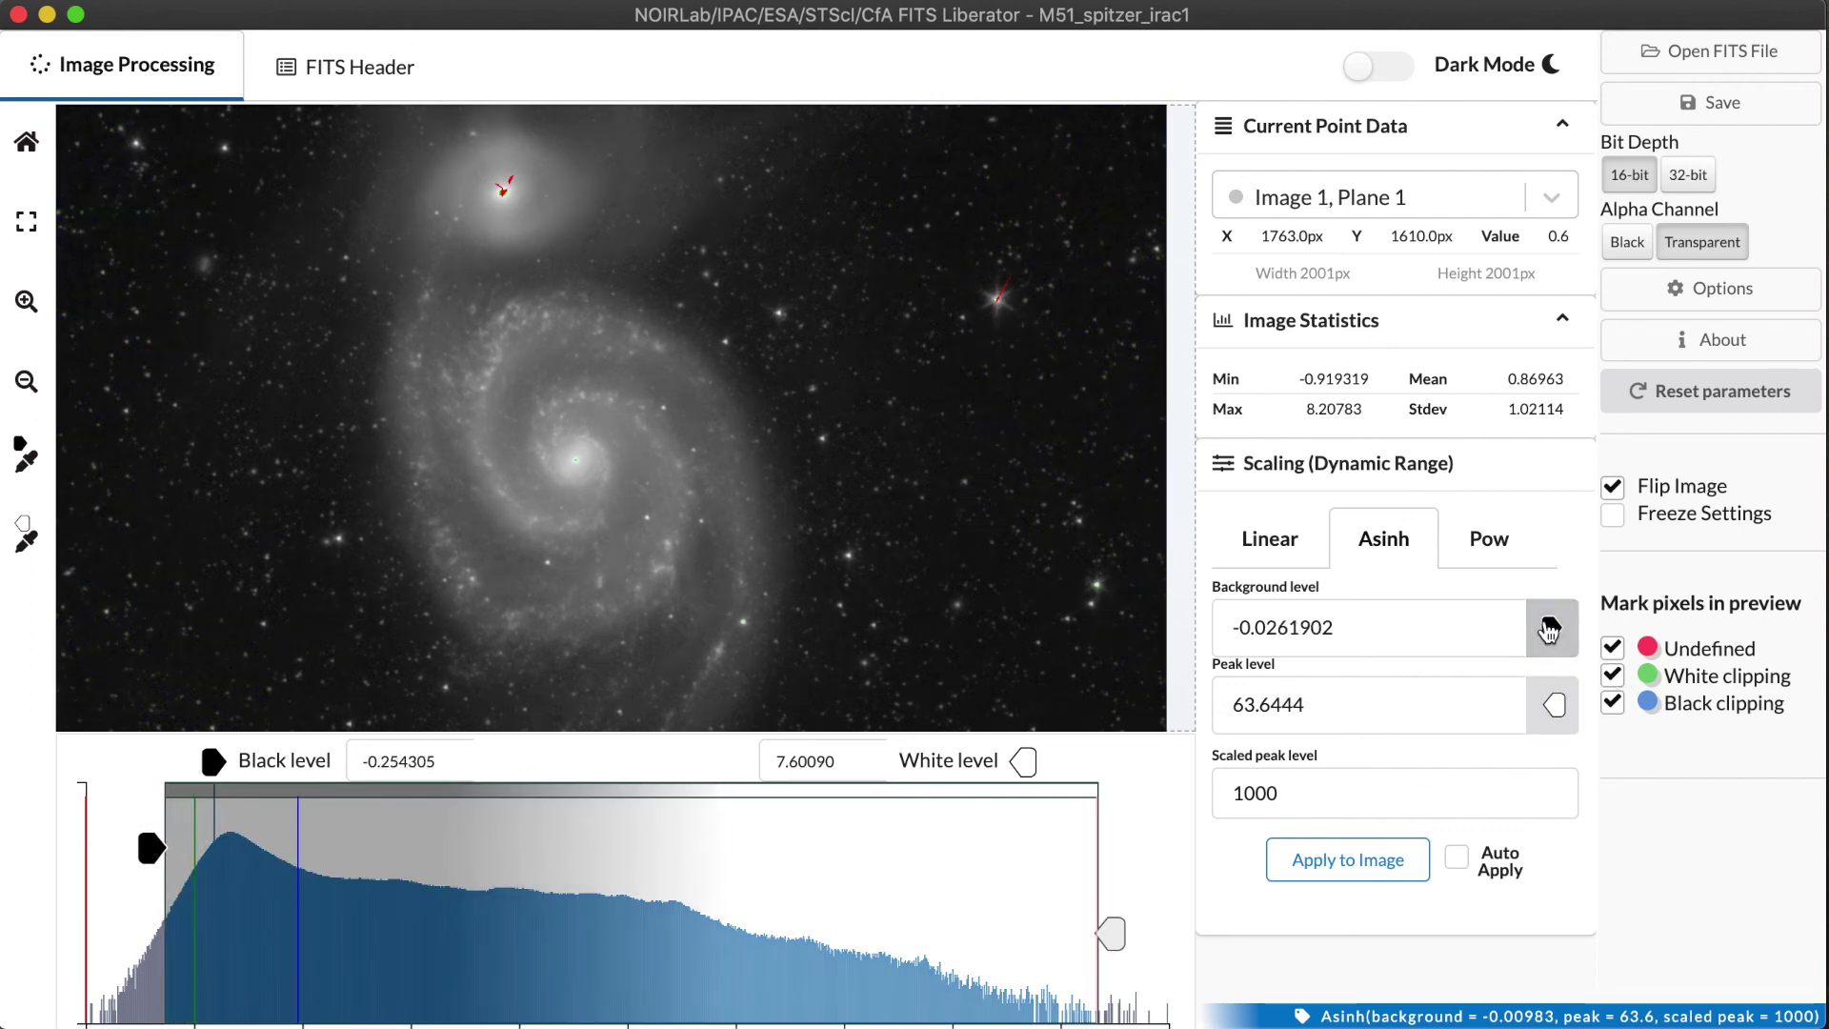
pyautogui.click(1368, 865)
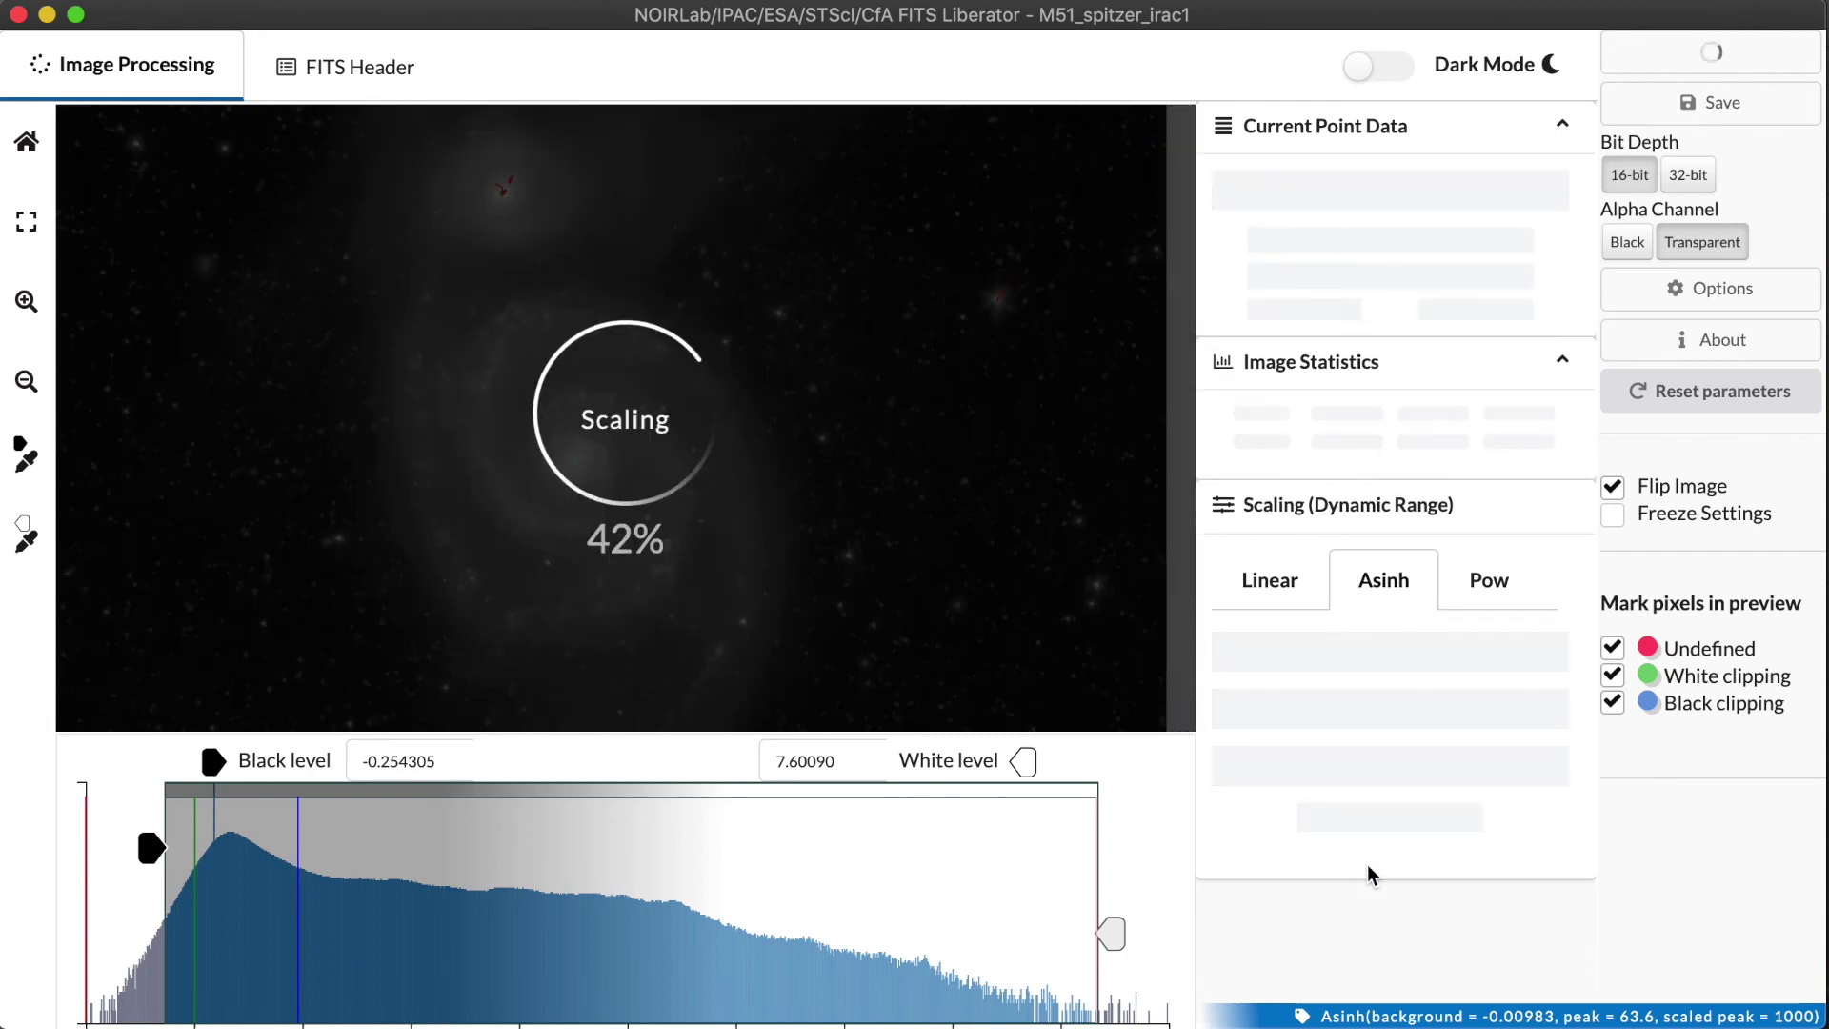